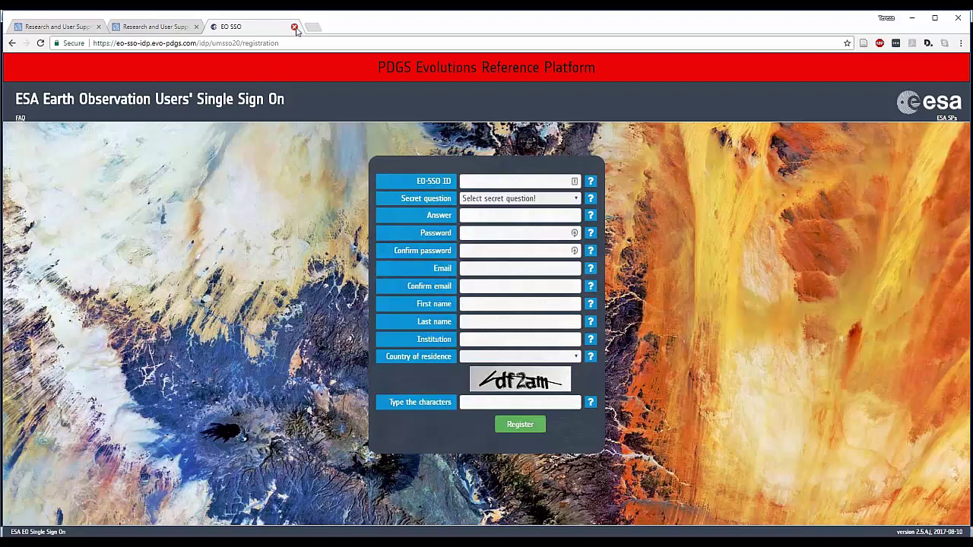
- Close the registration tab and go from the RUS portal's Login to the ESA EO-SSO sign-in page
click(295, 27)
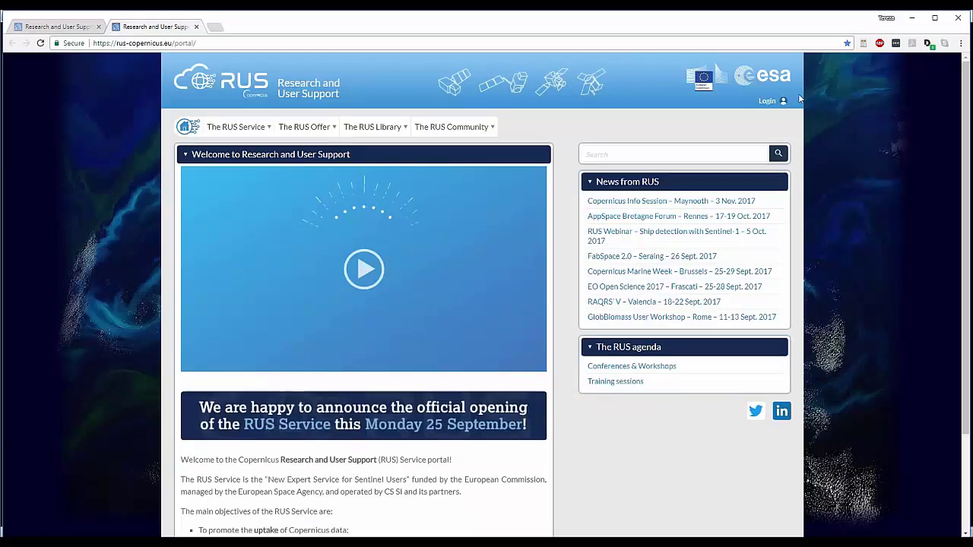
click(765, 102)
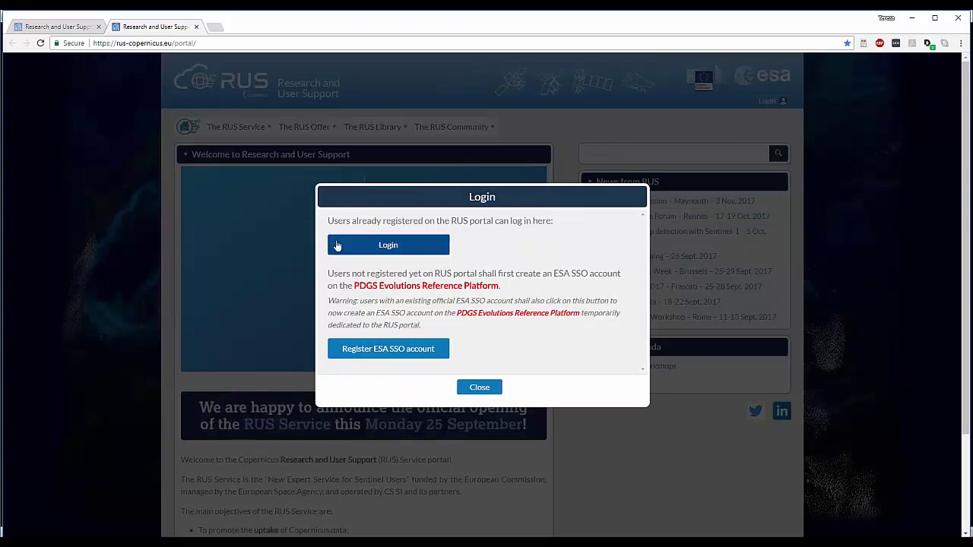
click(355, 246)
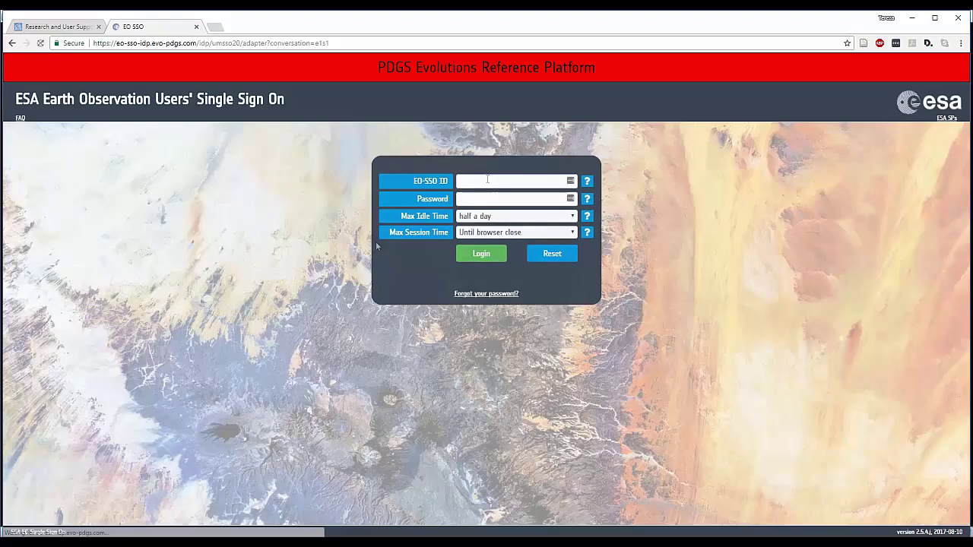
- Sign in to ESA EO SSO with the account ID and password
click(487, 180)
text(serco_user1)
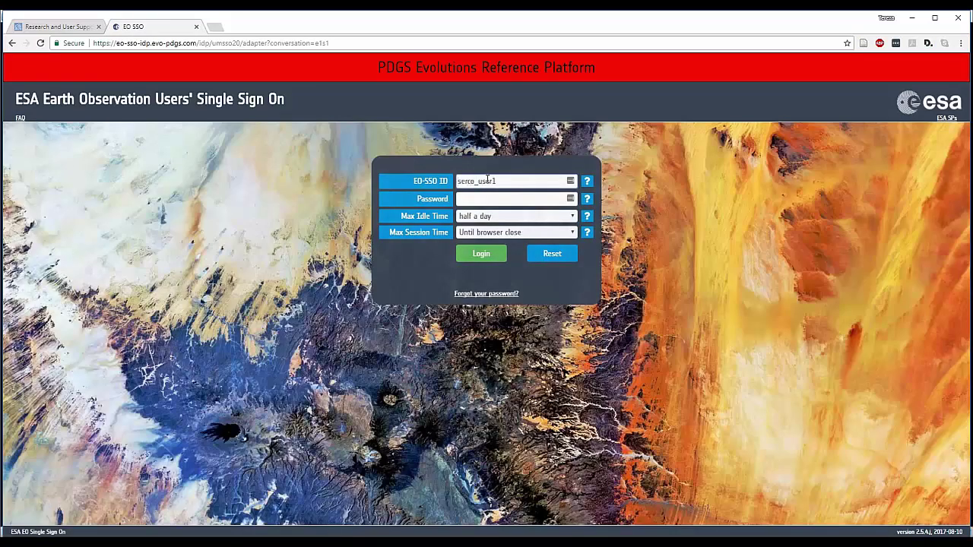
key(Tab)
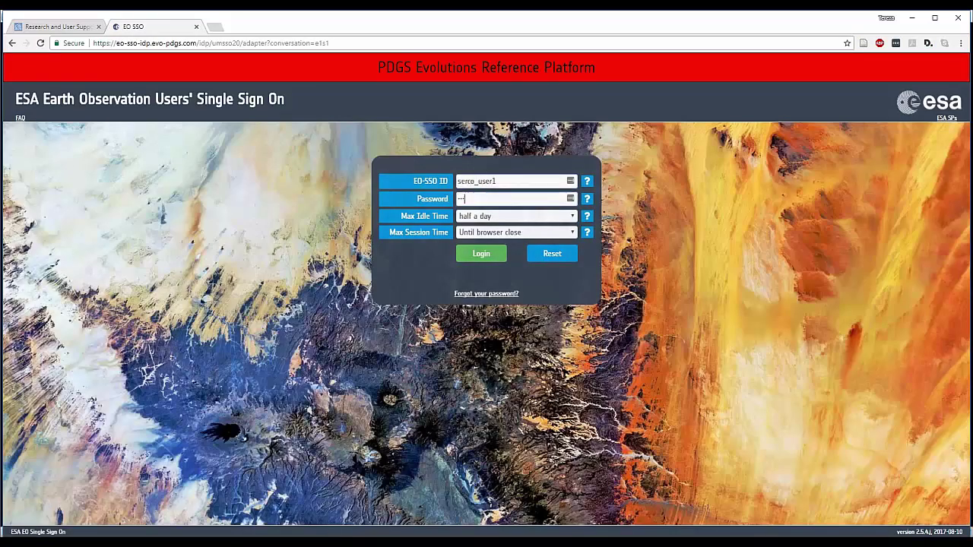
key(Return)
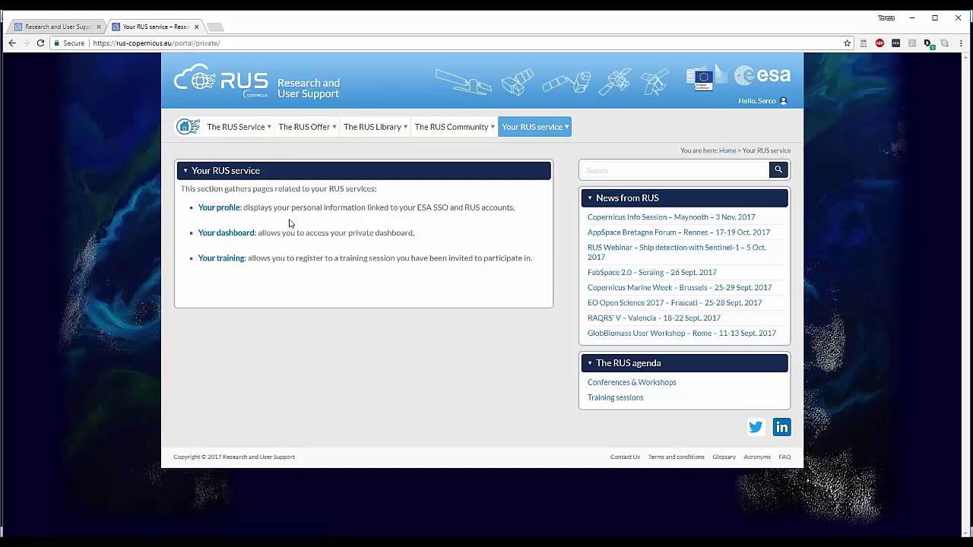
- Open 'Your dashboard' under Your RUS service to list RUS_training1 and RUS_training2
mouse_move(555, 129)
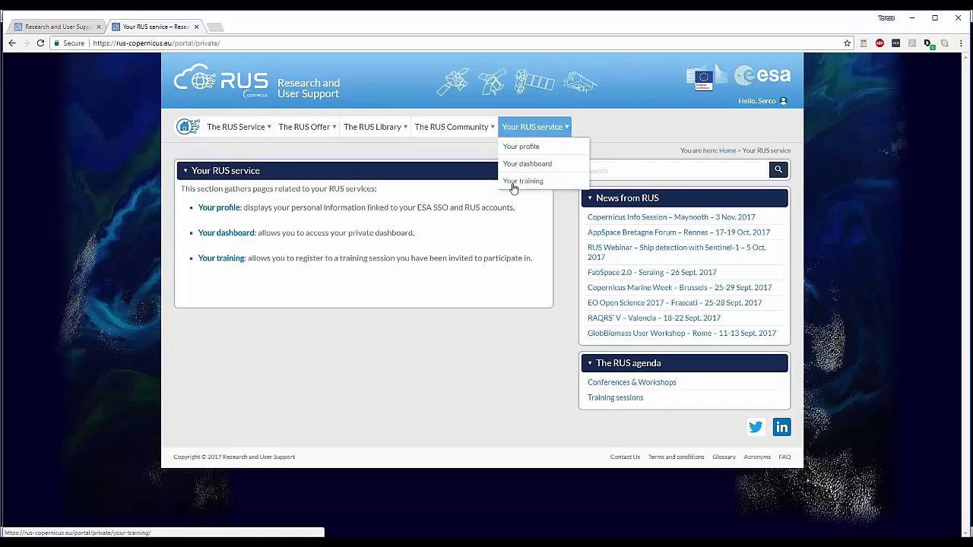
mouse_move(499, 134)
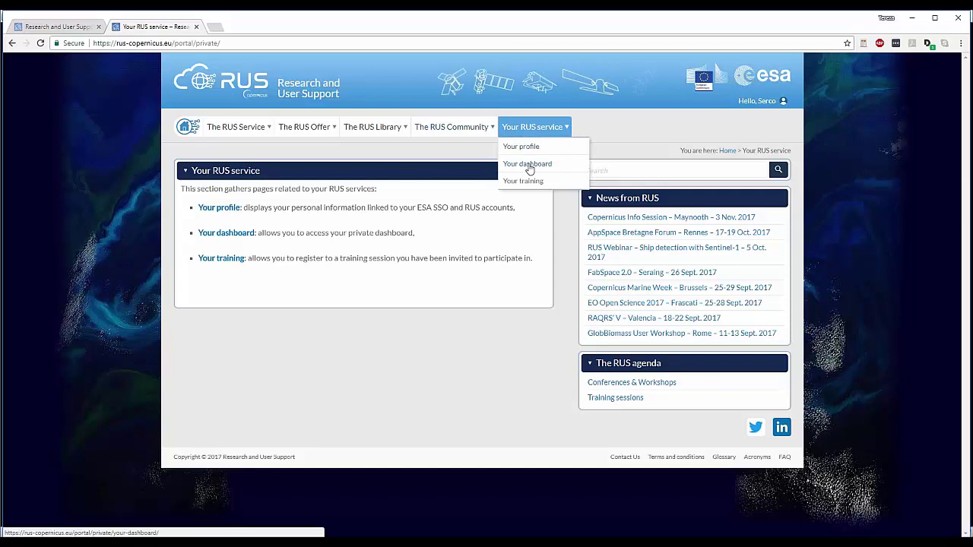
click(527, 165)
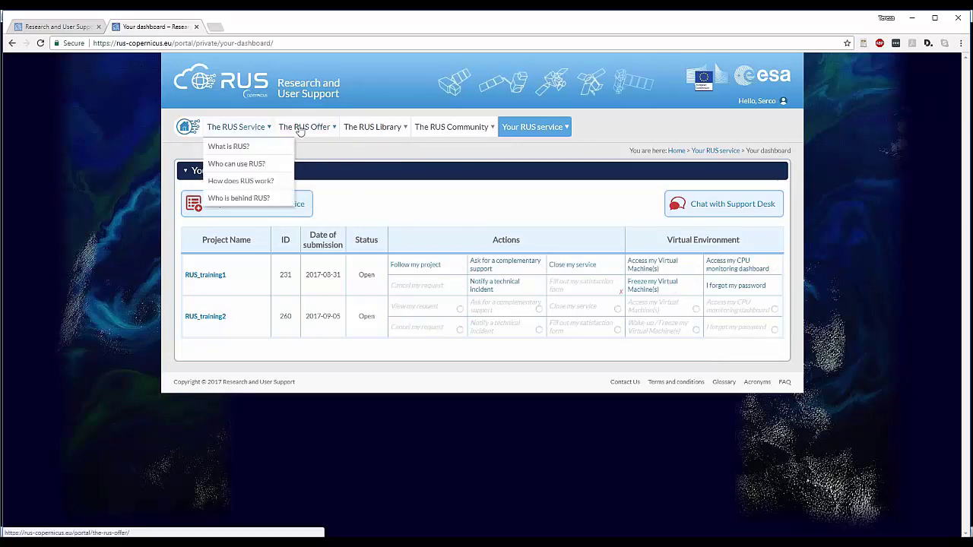
mouse_move(328, 131)
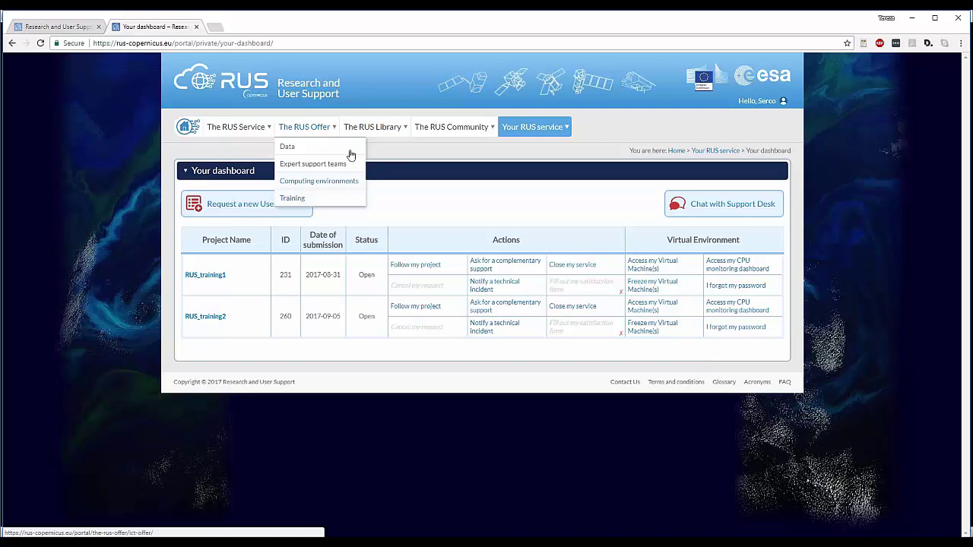
mouse_move(389, 123)
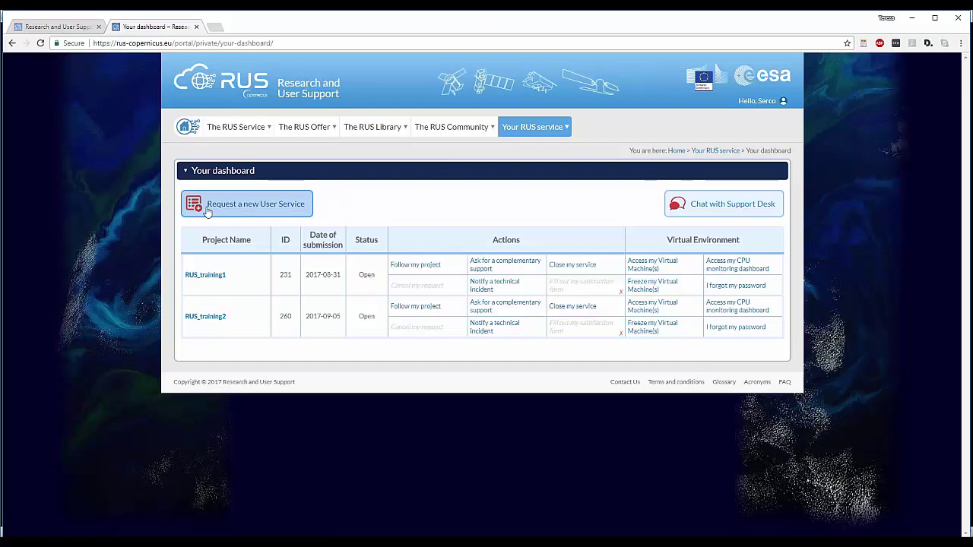
- Start a new User Service request, answering 5-10 years experience and Yes to both Copernicus data questions
click(263, 206)
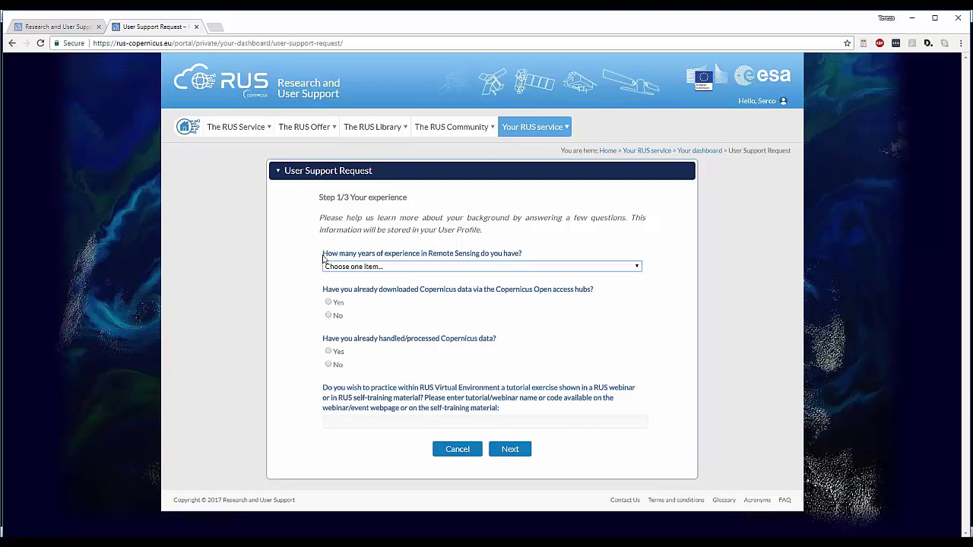
click(638, 266)
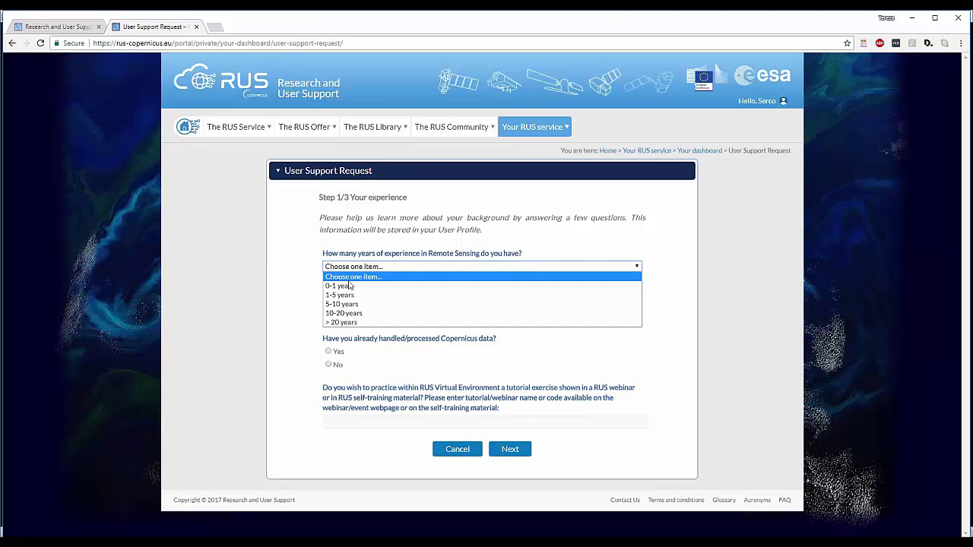
click(351, 305)
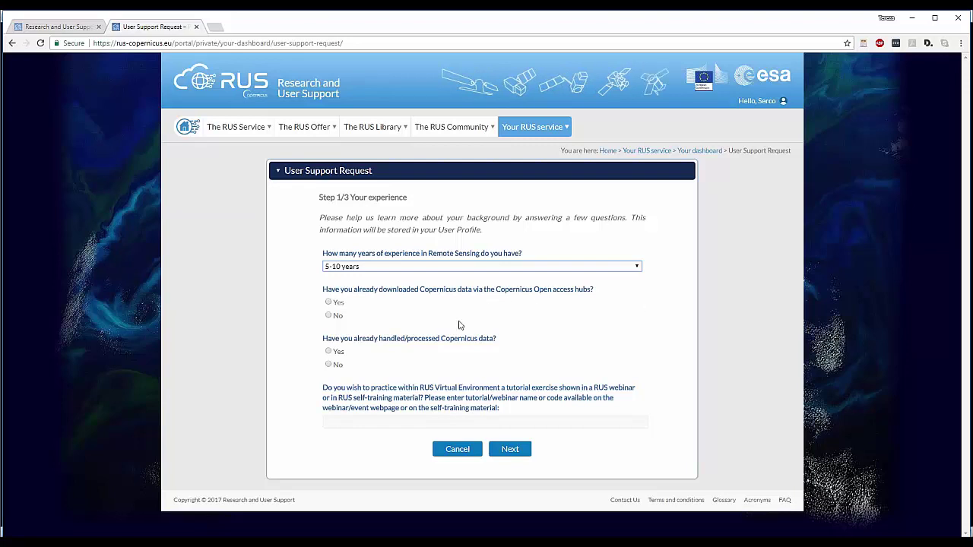
click(329, 304)
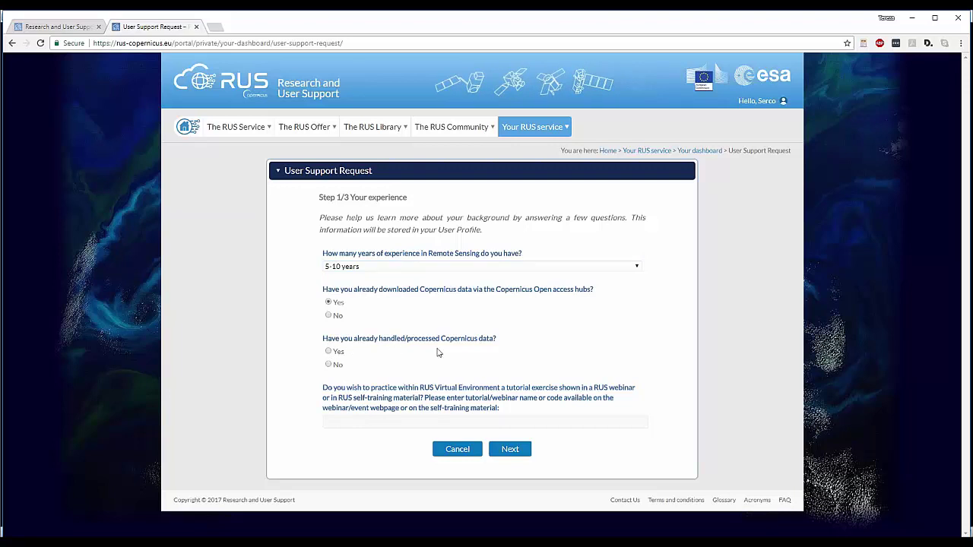
click(338, 353)
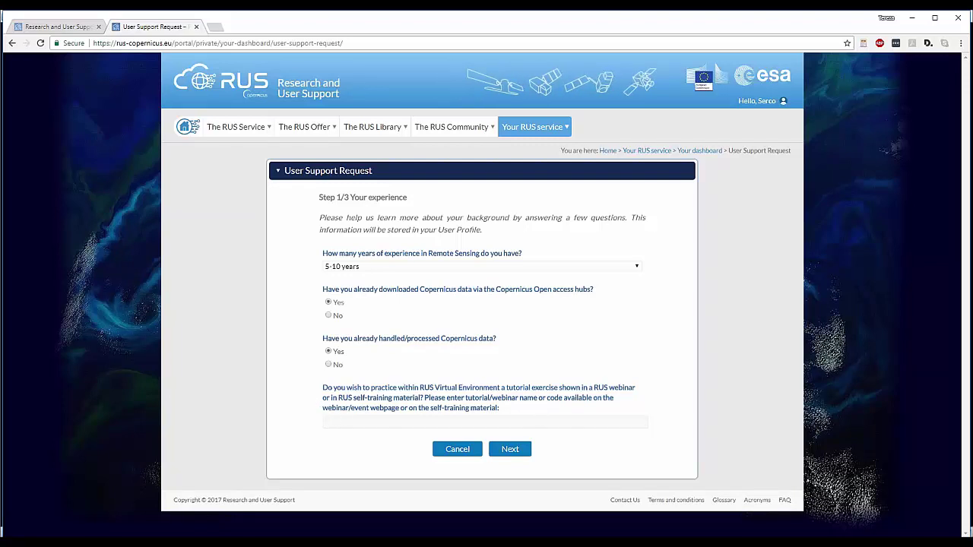
click(336, 424)
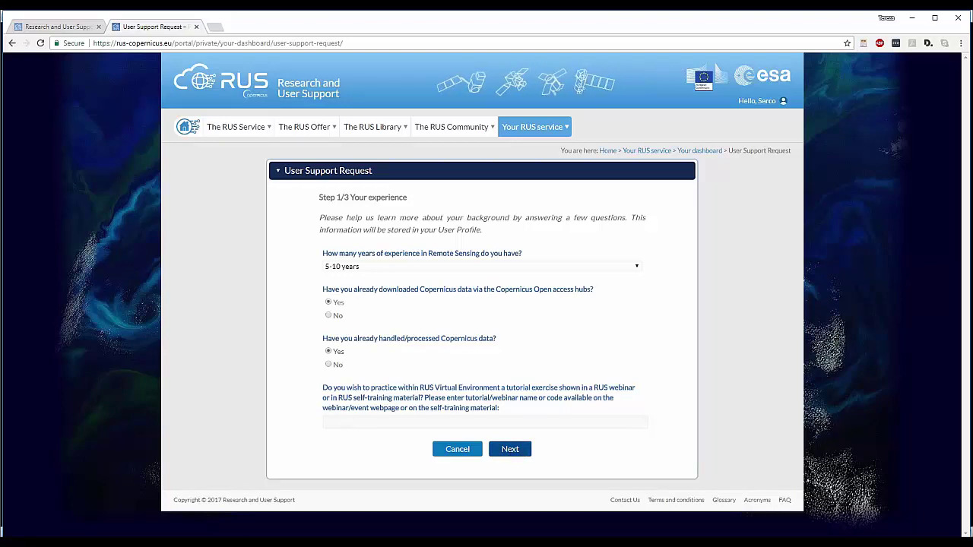
- On step 2, choose Hydrosphere – Ocean as thematic area and Copernicus data Exploration as operation
click(510, 450)
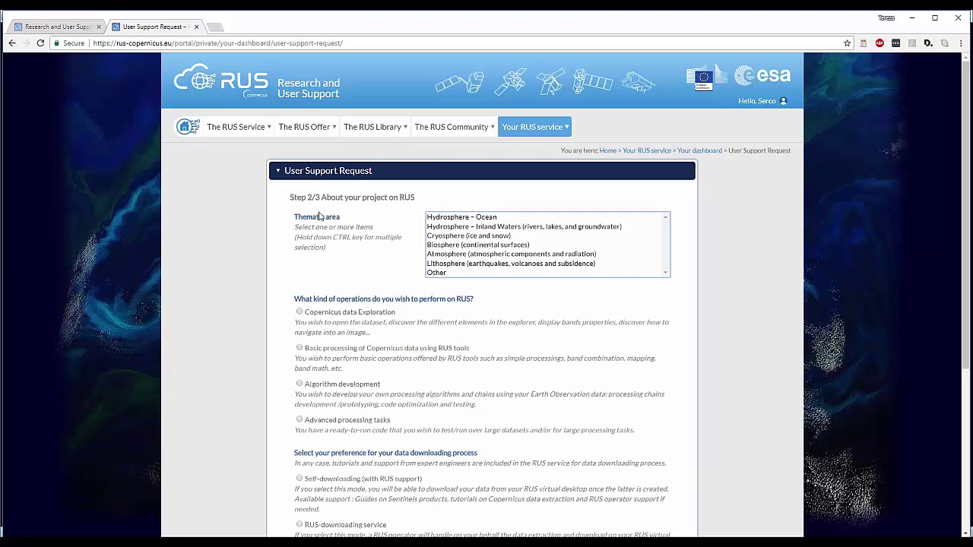
scroll(322, 216, down, 1)
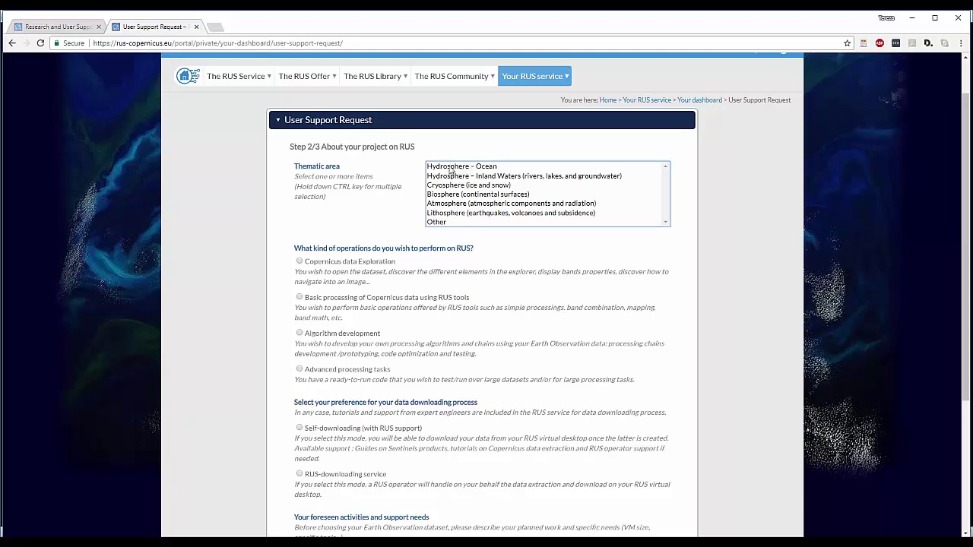
click(450, 166)
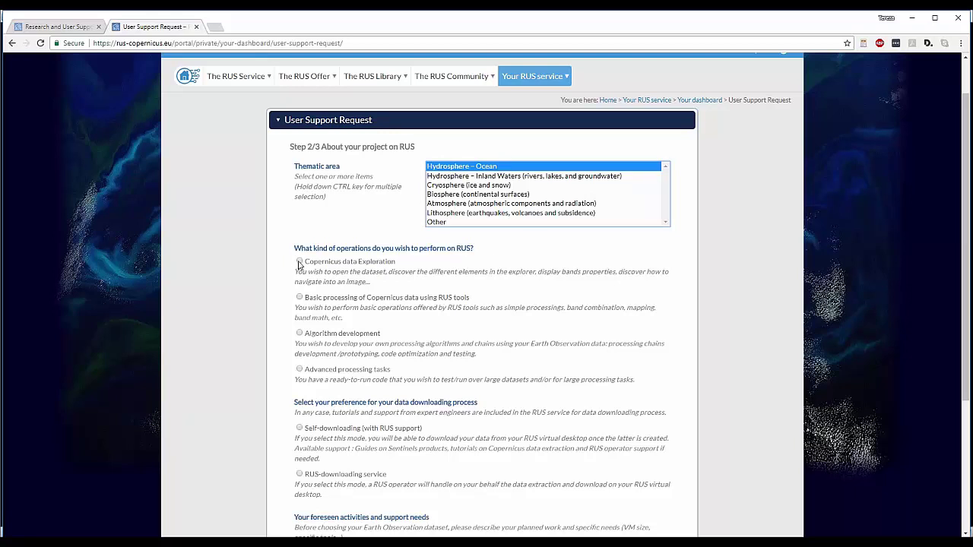
click(300, 263)
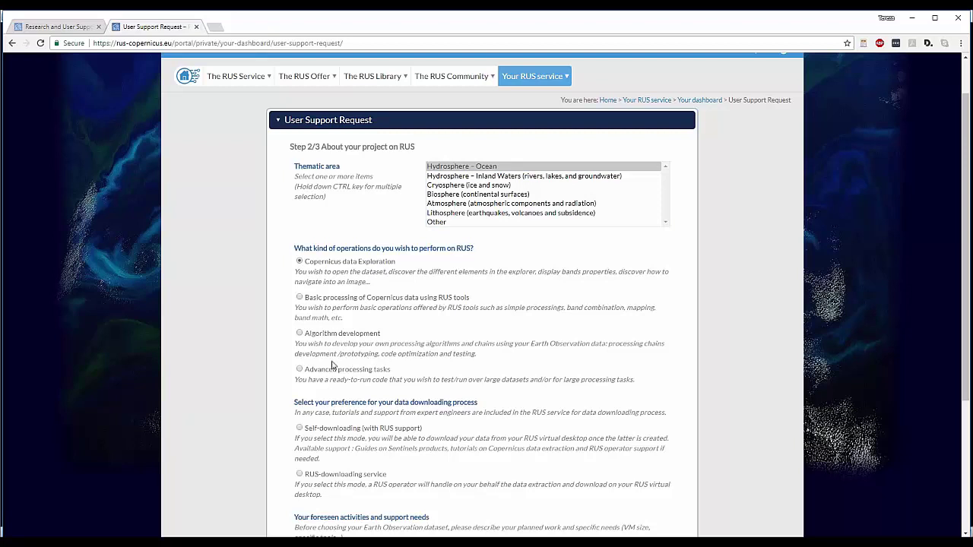
scroll(332, 366, down, 1)
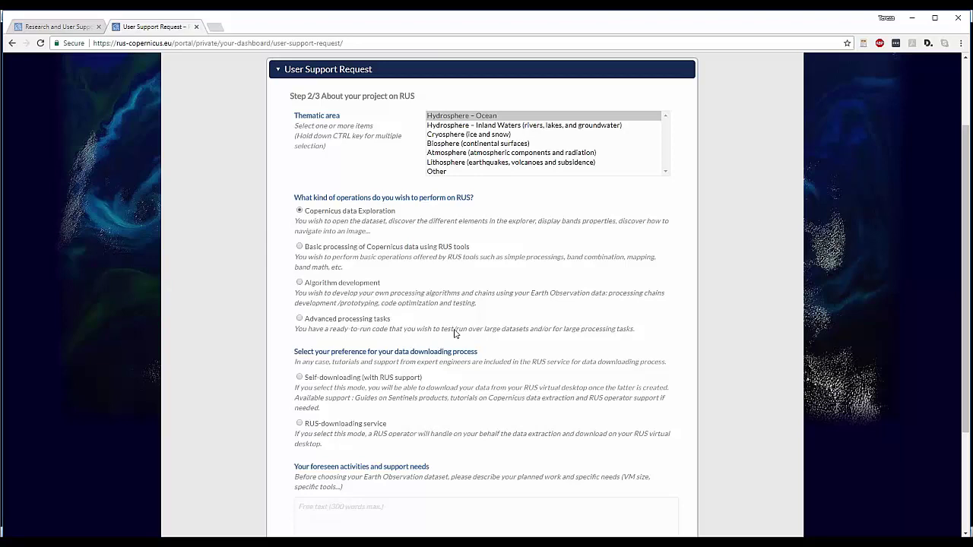
scroll(454, 333, down, 2)
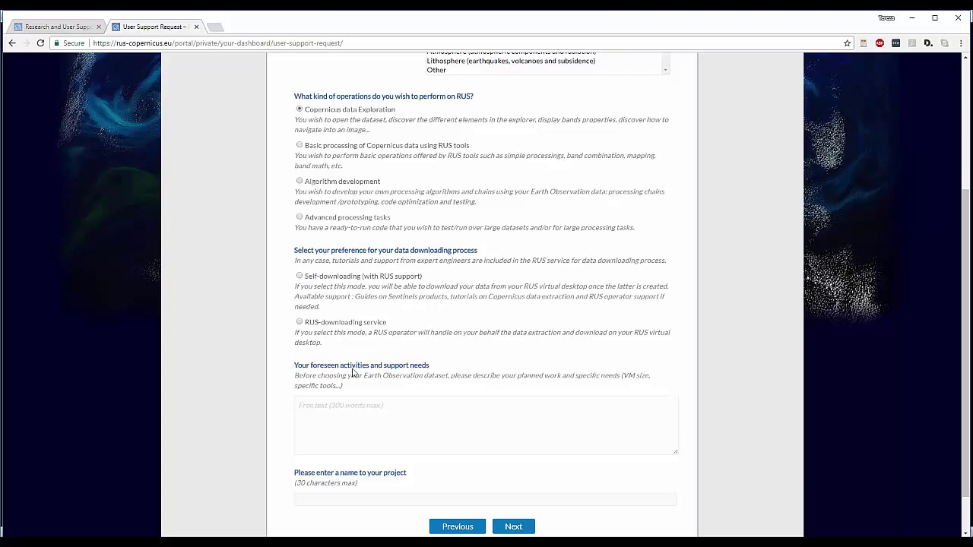
- Select Self-downloading (with RUS support), enter 'Ship detection' as activities and 'Training' as project name
click(300, 277)
click(302, 407)
text(Ship detection)
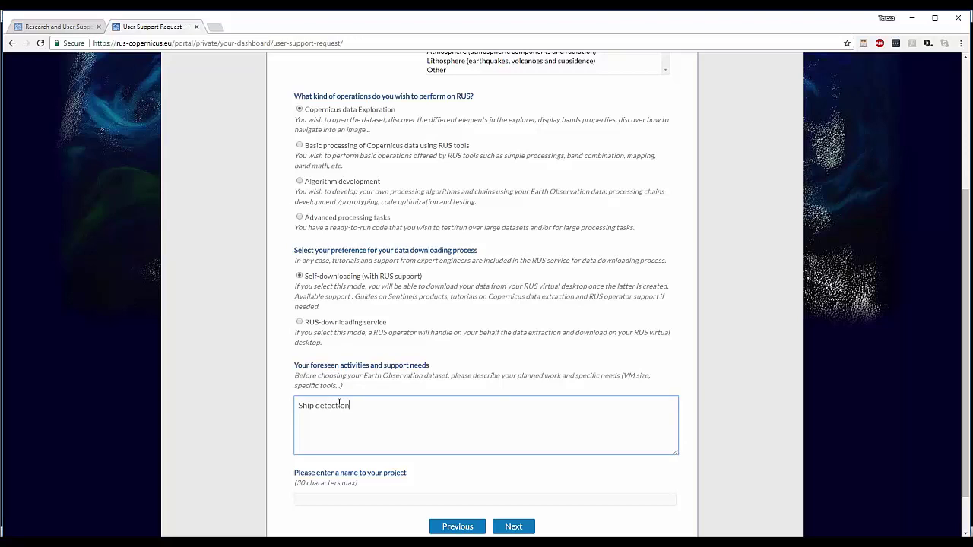
click(344, 495)
text(Tra)
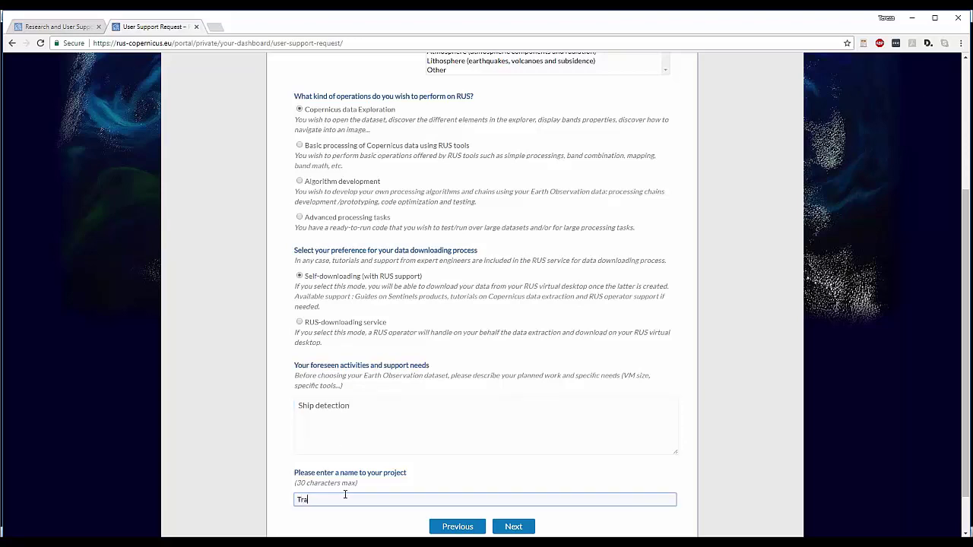
text(ining)
- On step 3, request Sentinel-1 data with GRD product type
click(531, 530)
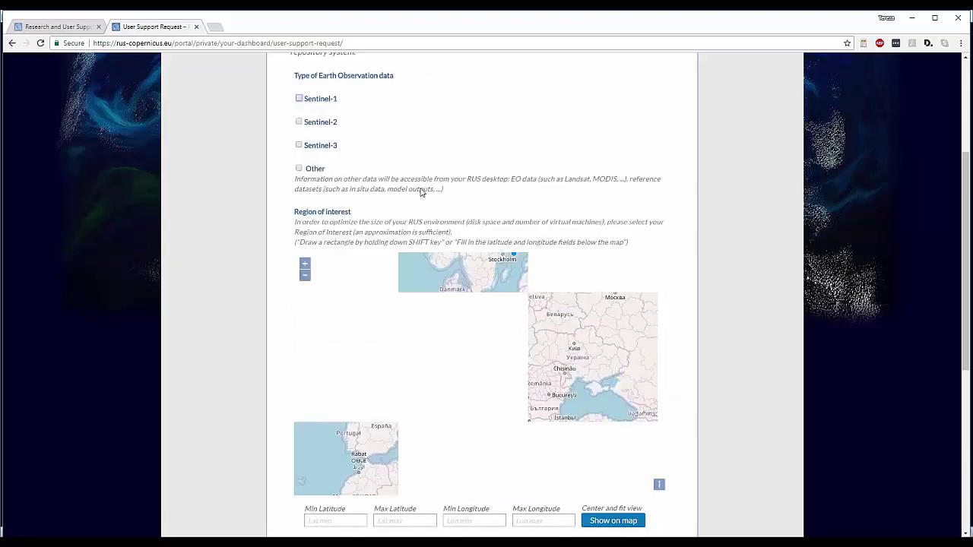
scroll(420, 192, up, 2)
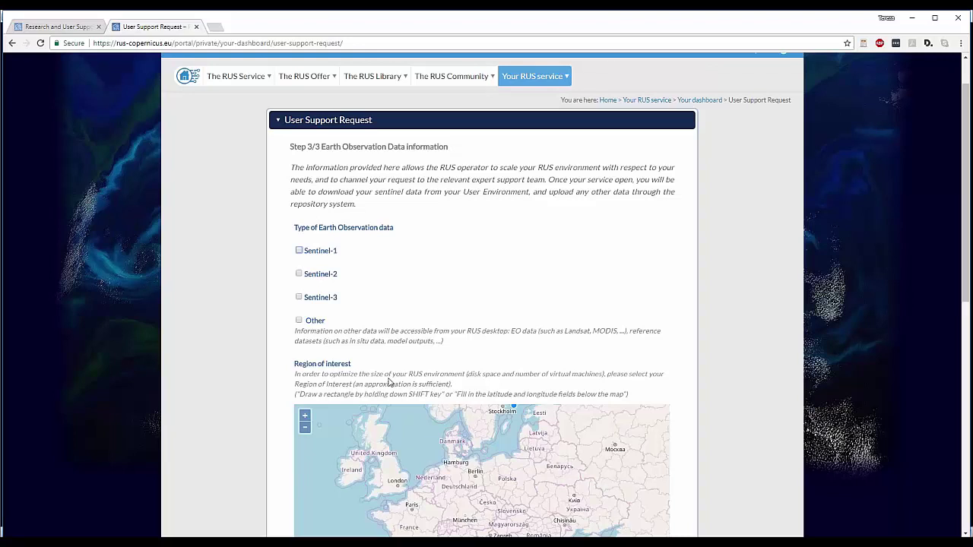
click(299, 252)
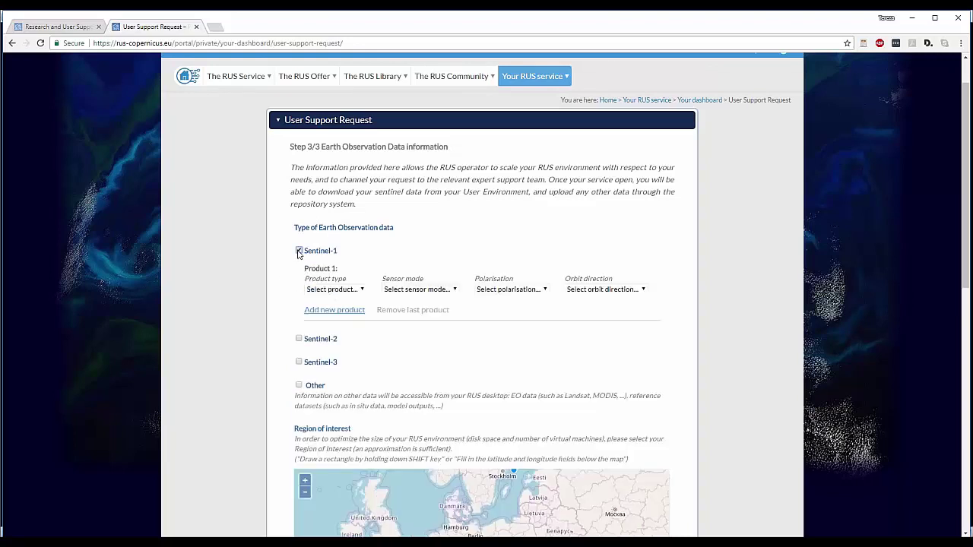
click(363, 290)
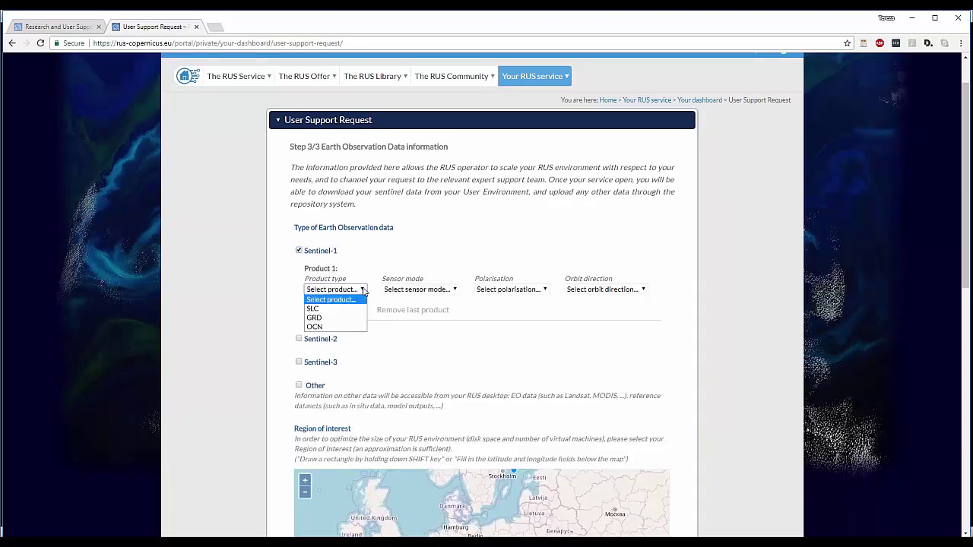
click(318, 318)
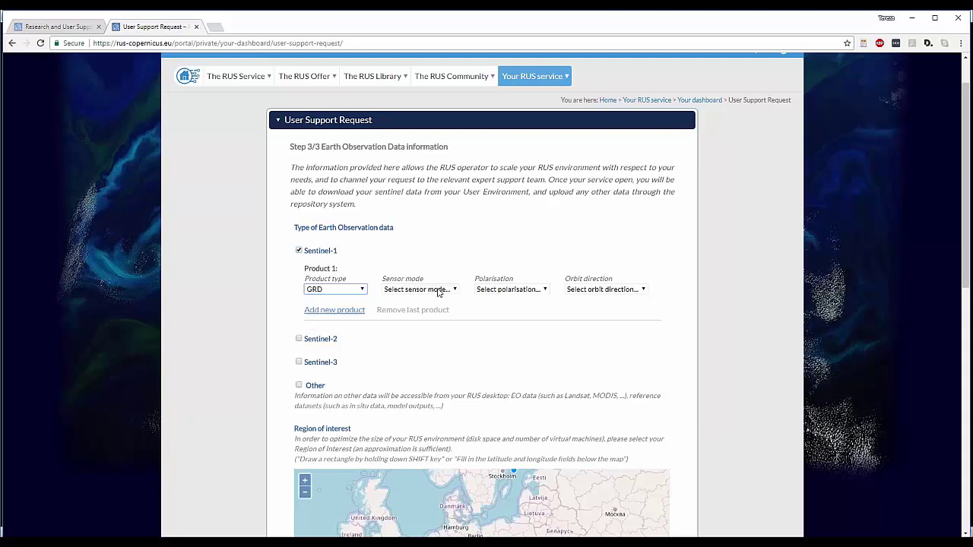
- Draw the northern Adriatic region of interest, answer No to multi-temporal analysis, and review the request
scroll(352, 371, down, 4)
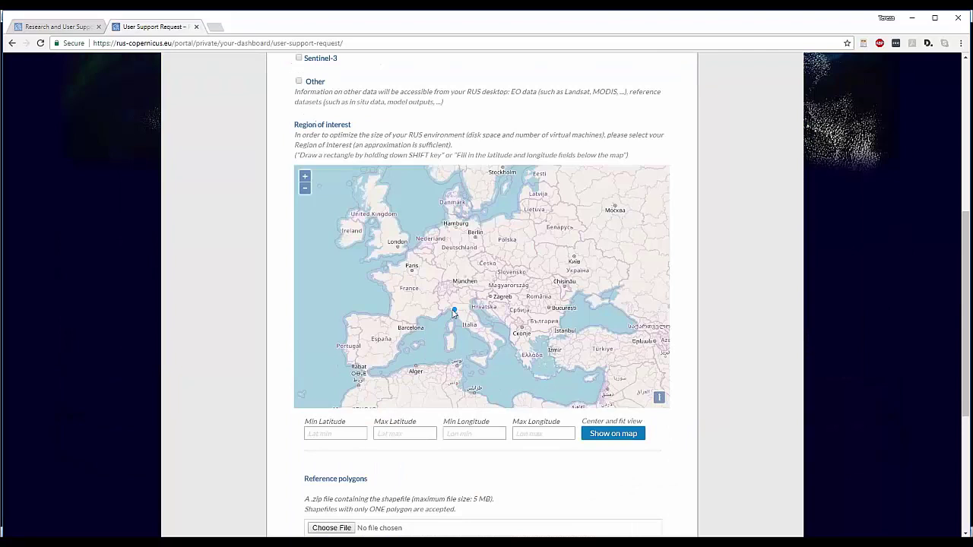
drag(467, 299, 490, 315)
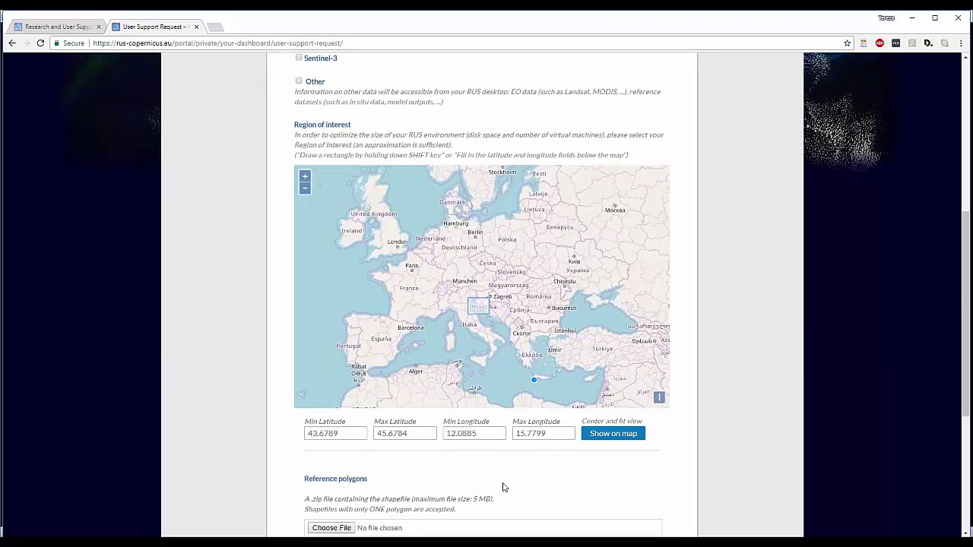
scroll(499, 482, down, 3)
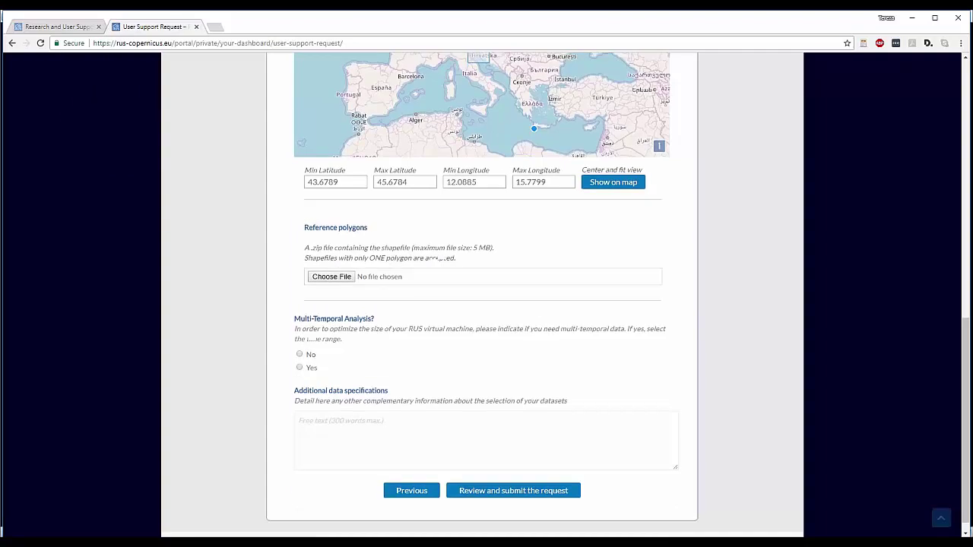
click(299, 353)
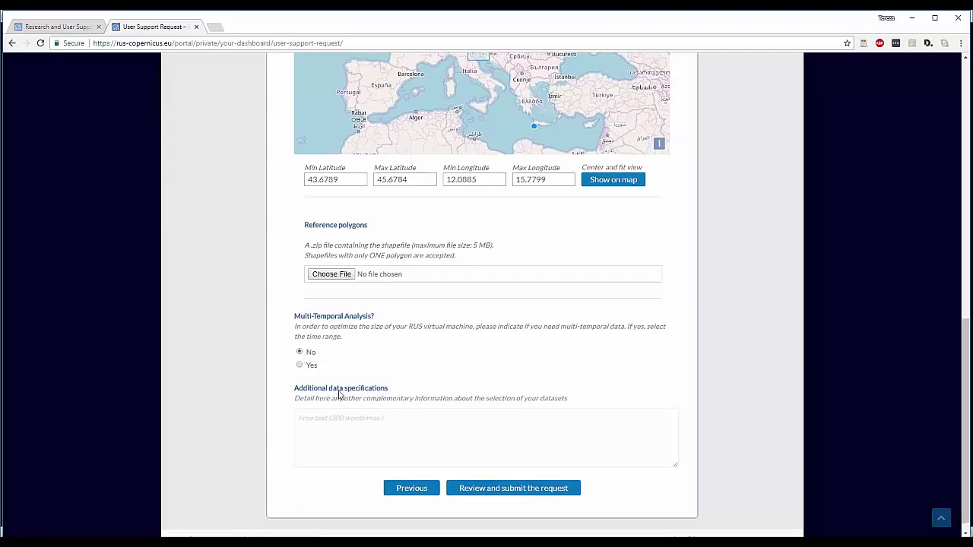
click(310, 421)
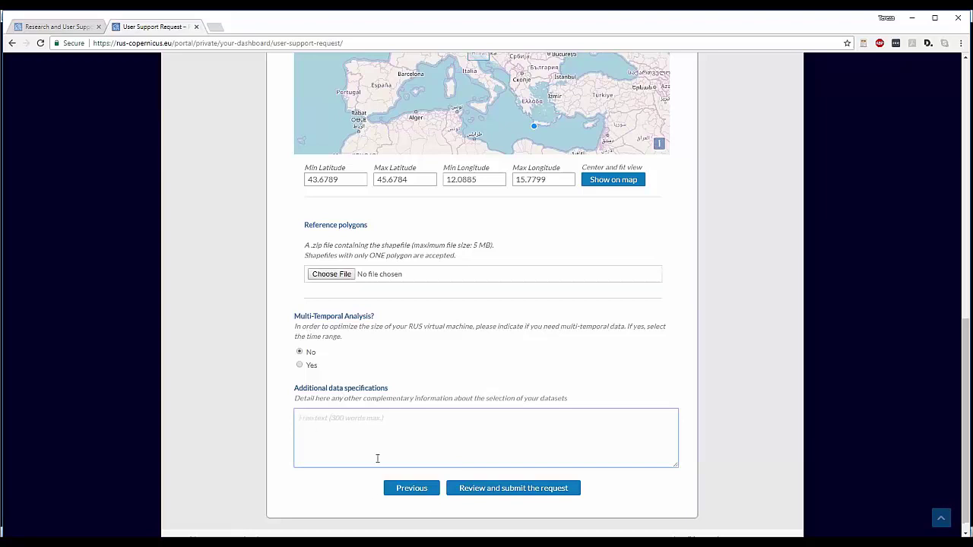
click(463, 488)
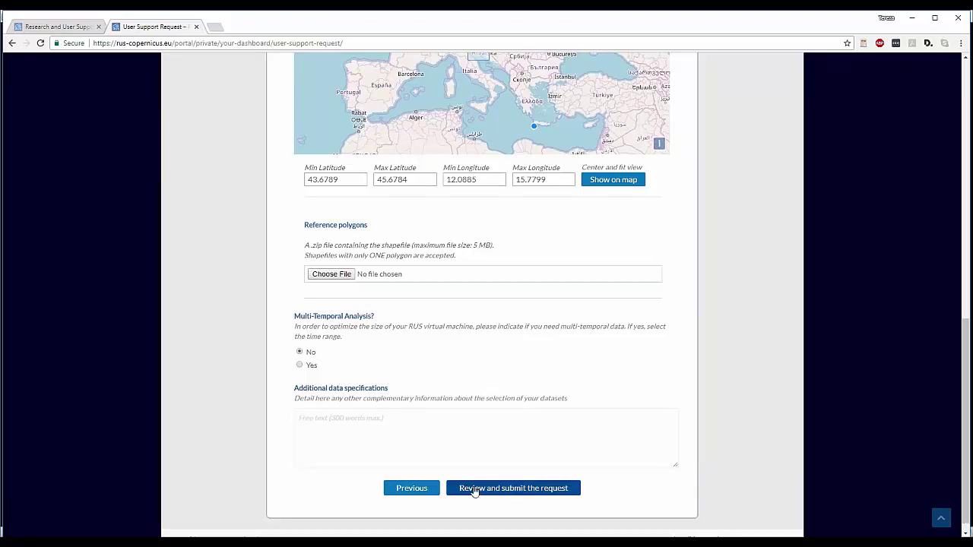
scroll(572, 382, up, 3)
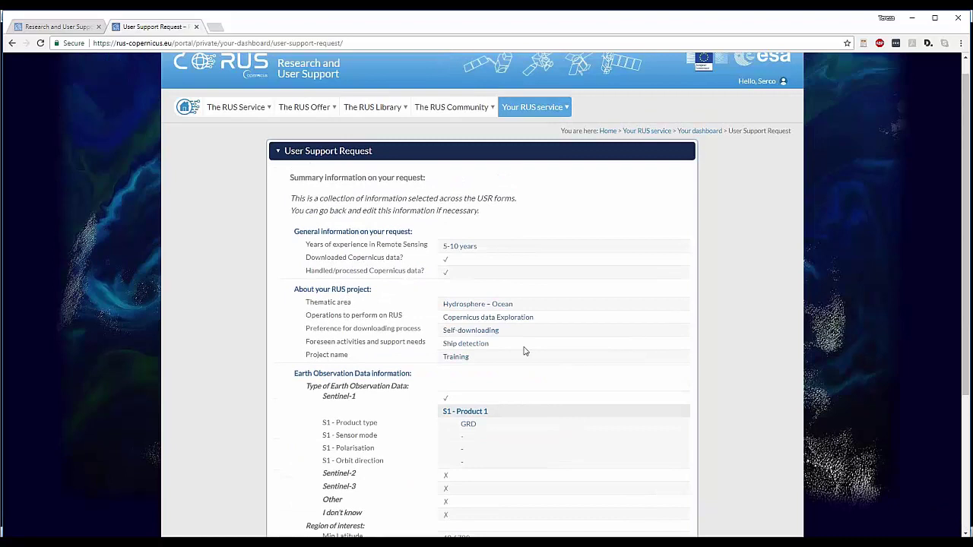
scroll(523, 354, down, 3)
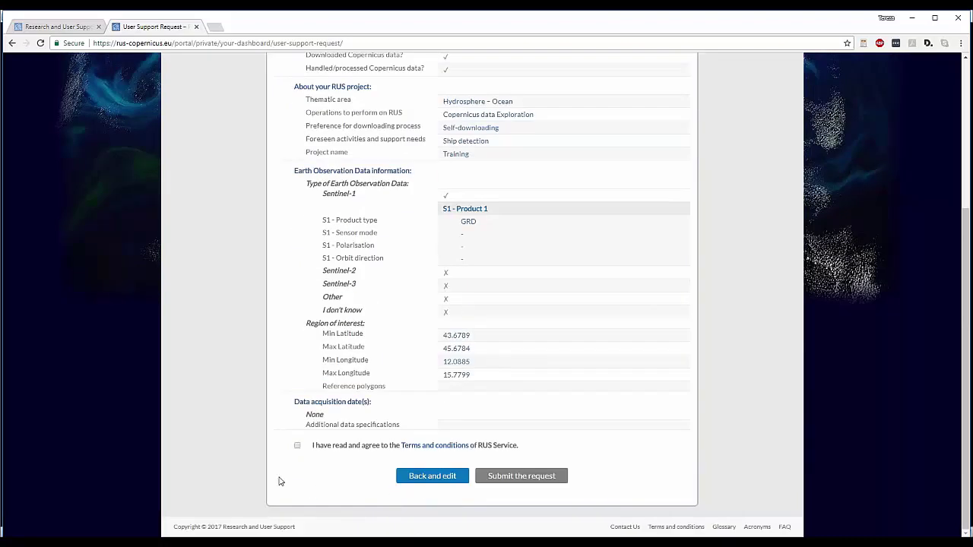
scroll(296, 478, up, 3)
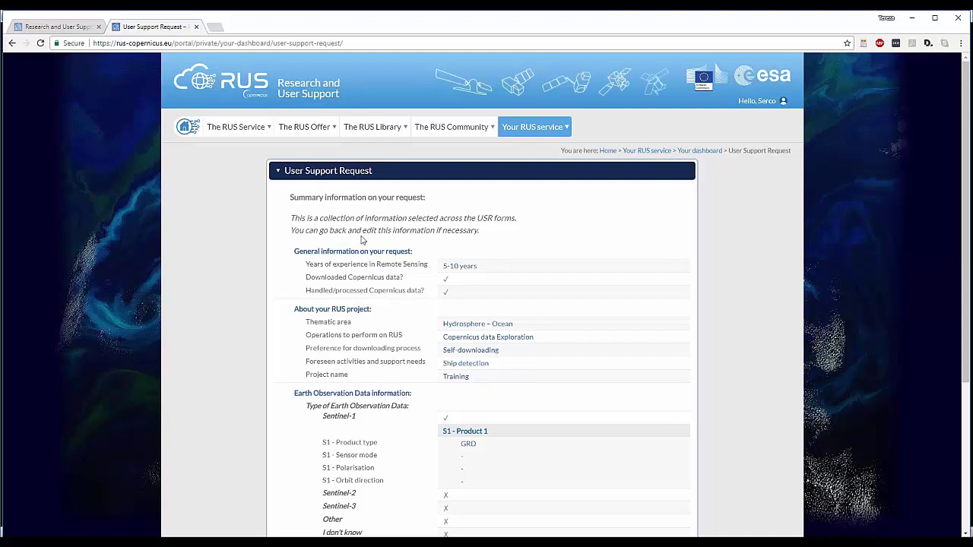
scroll(495, 491, down, 3)
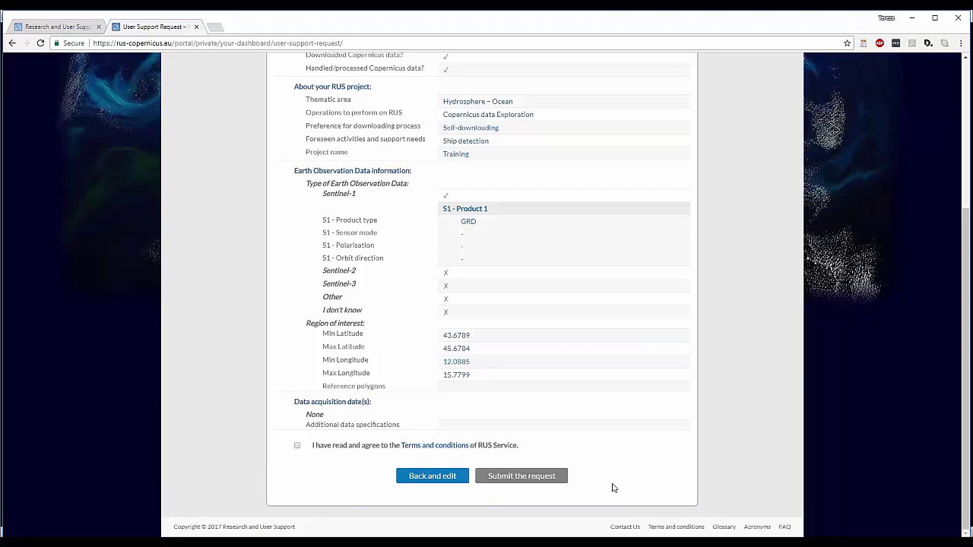
scroll(597, 467, up, 3)
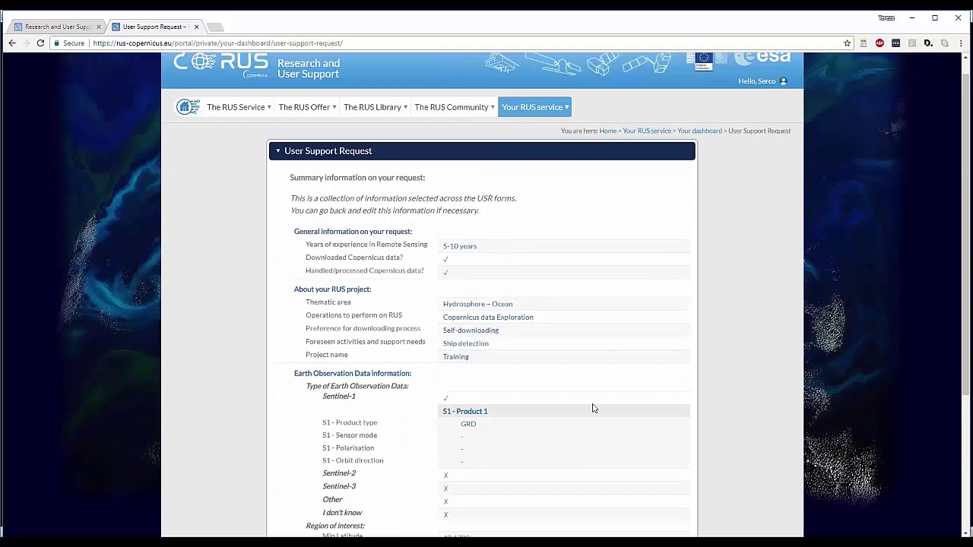
mouse_move(560, 115)
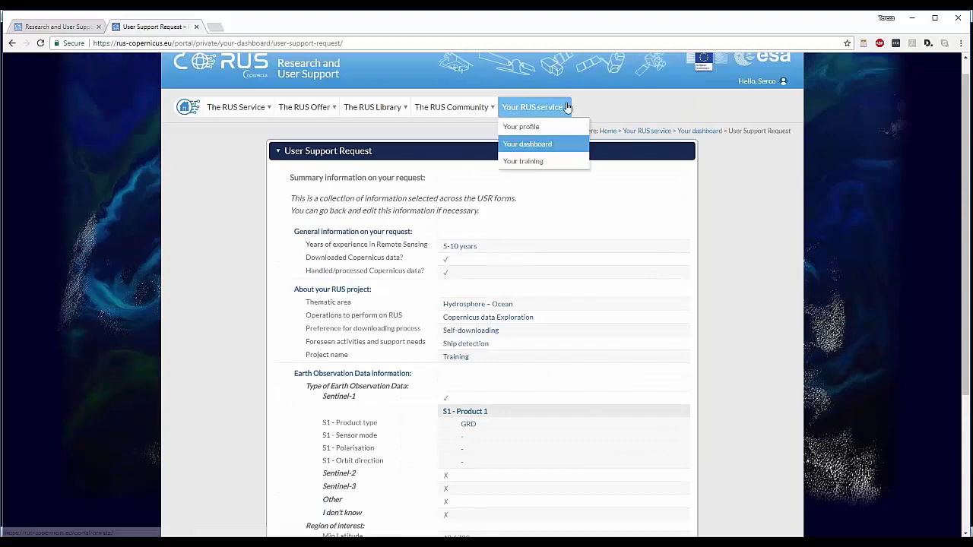
- From the dashboard, open the RUS_training2 virtual machine's Guacamole login page
click(532, 145)
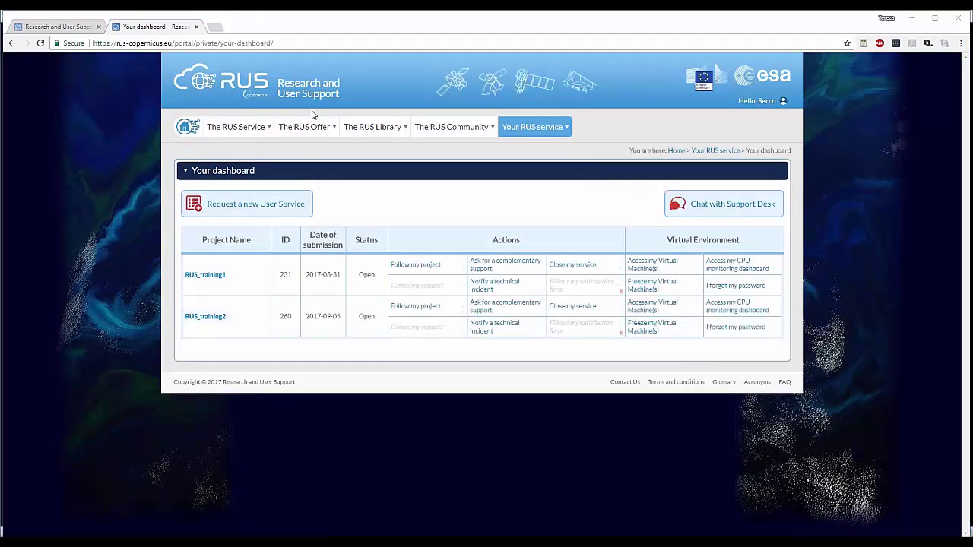
click(651, 305)
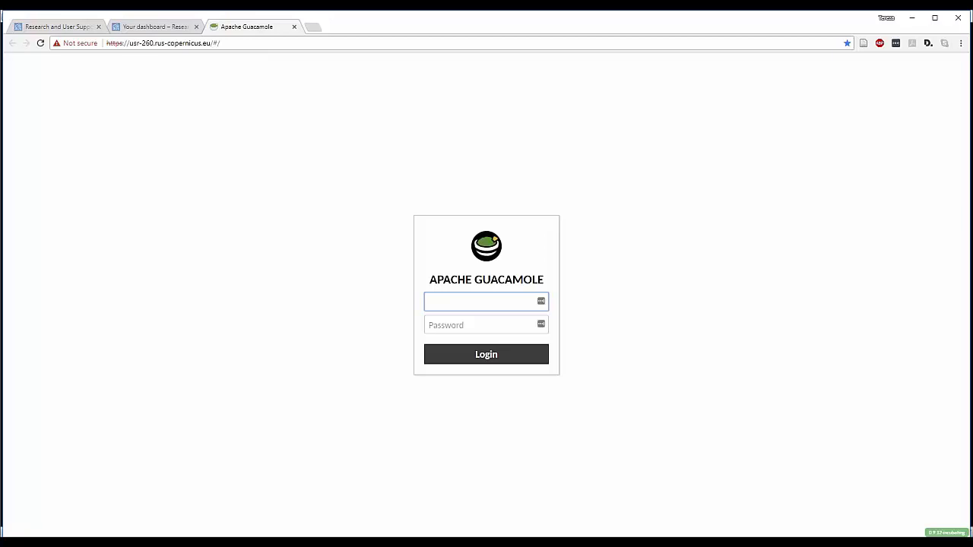
- Log into Guacamole with the username and pasted password, reloading the blank desktop page
text(user_usr-260)
click(437, 325)
key(ctrl+v)
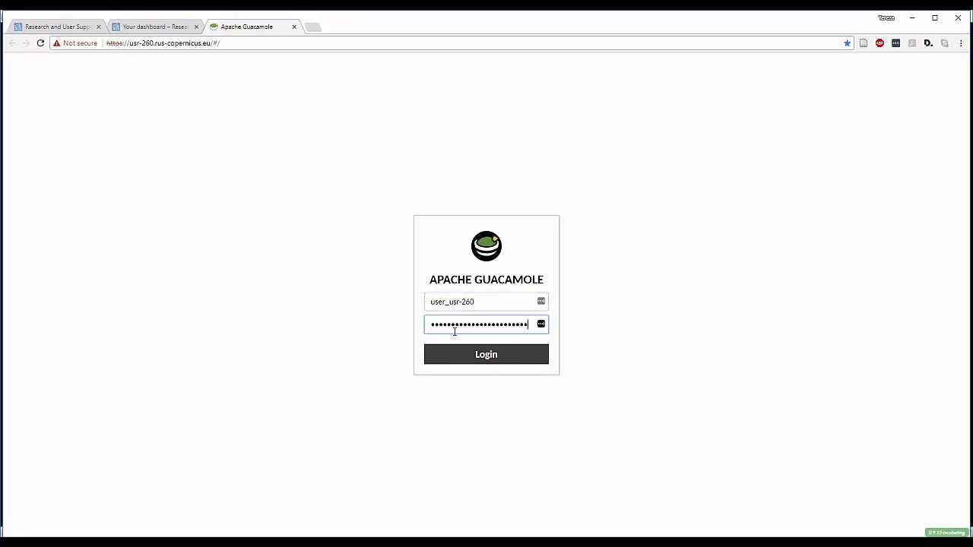
click(476, 355)
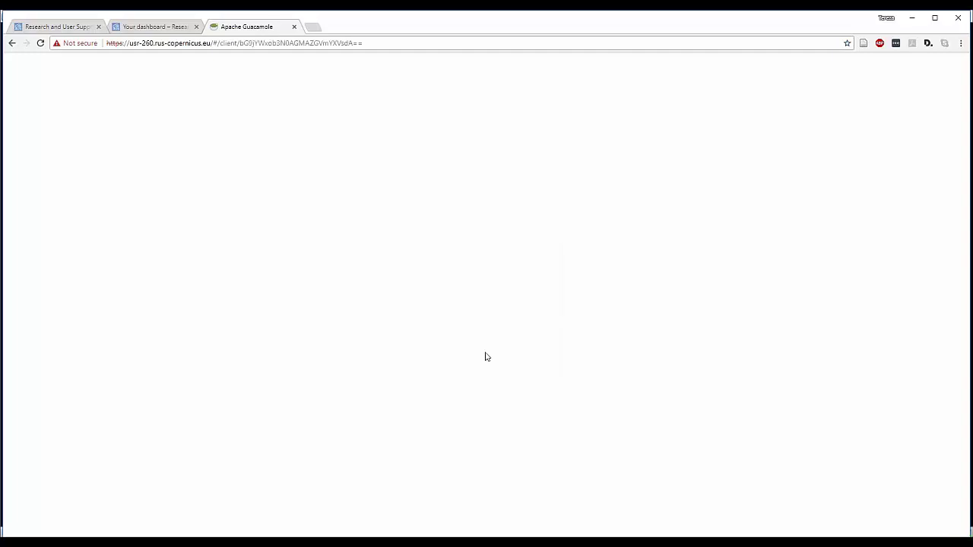
click(40, 43)
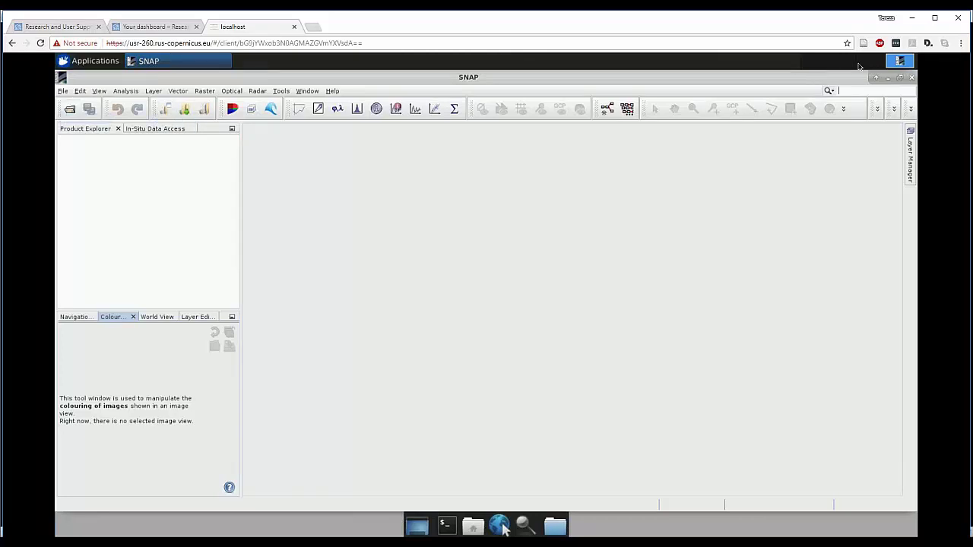
- Close the SNAP window, leaving the RUS virtual desktop visible
click(912, 77)
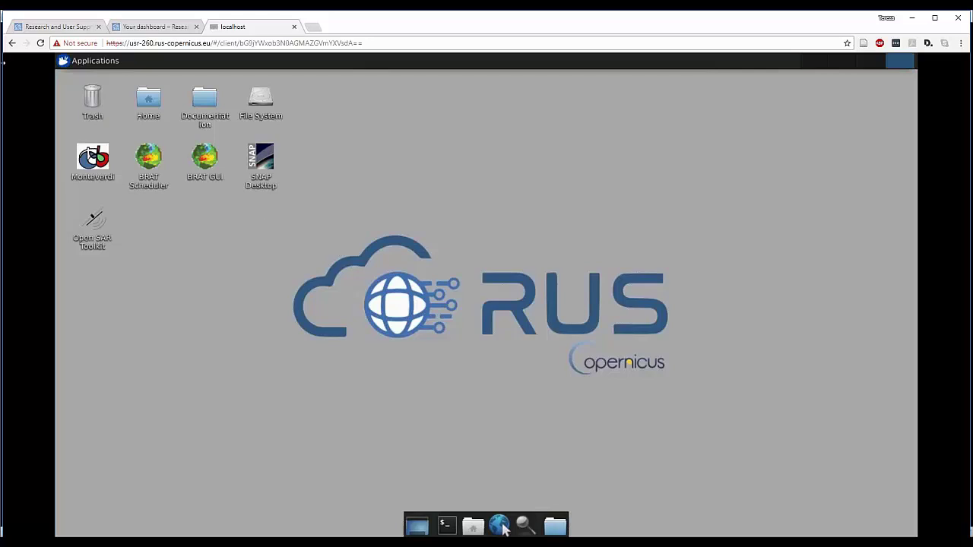
- Launch Firefox from the Applications menu and go to the Copernicus Open Hub login form
click(84, 64)
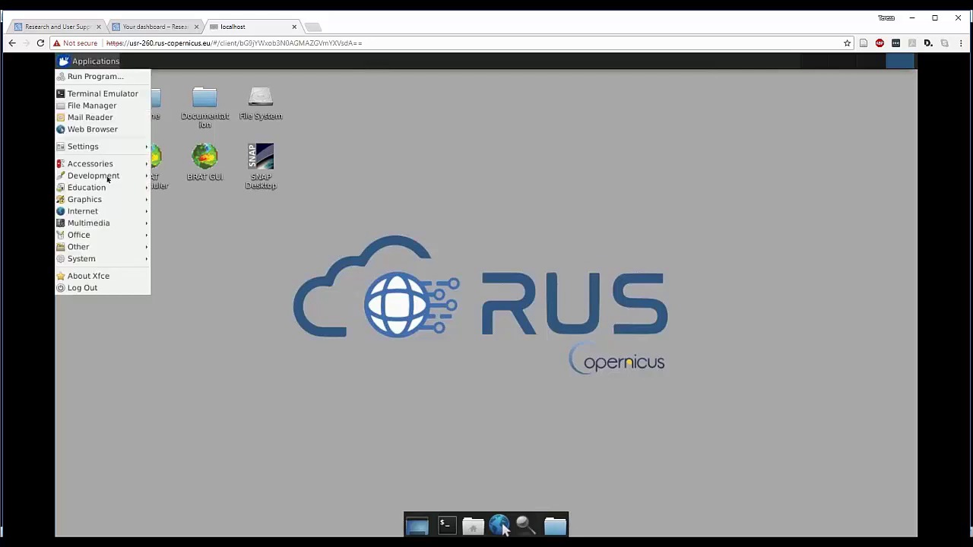
mouse_move(114, 211)
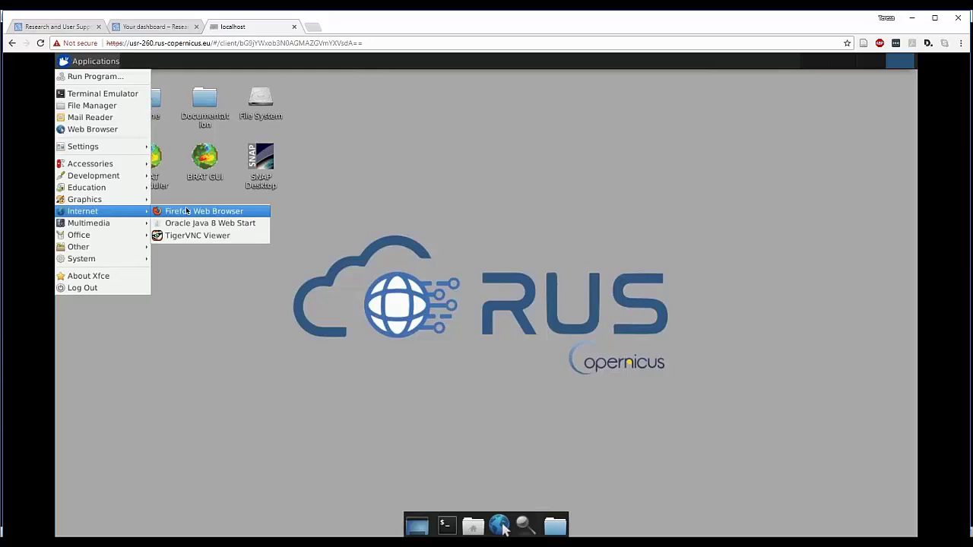
click(186, 211)
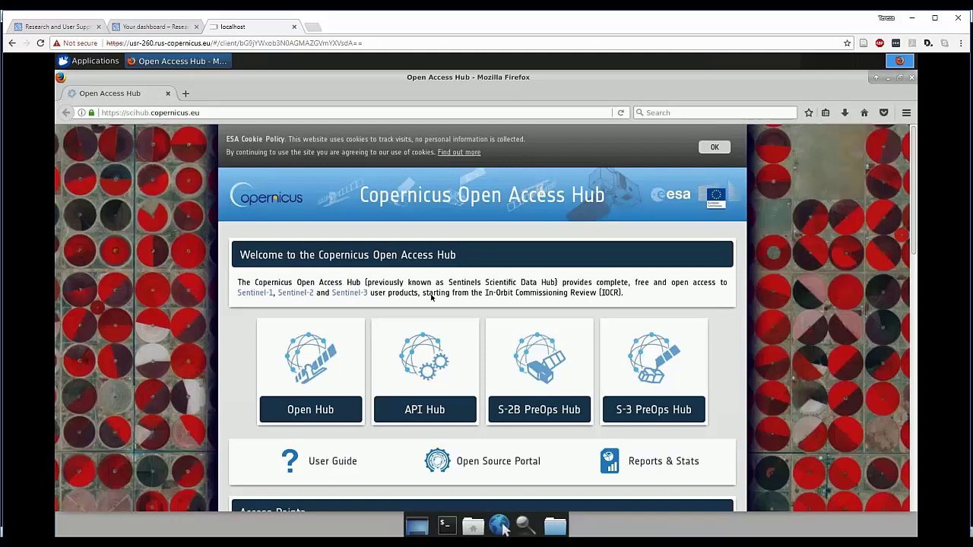
click(308, 368)
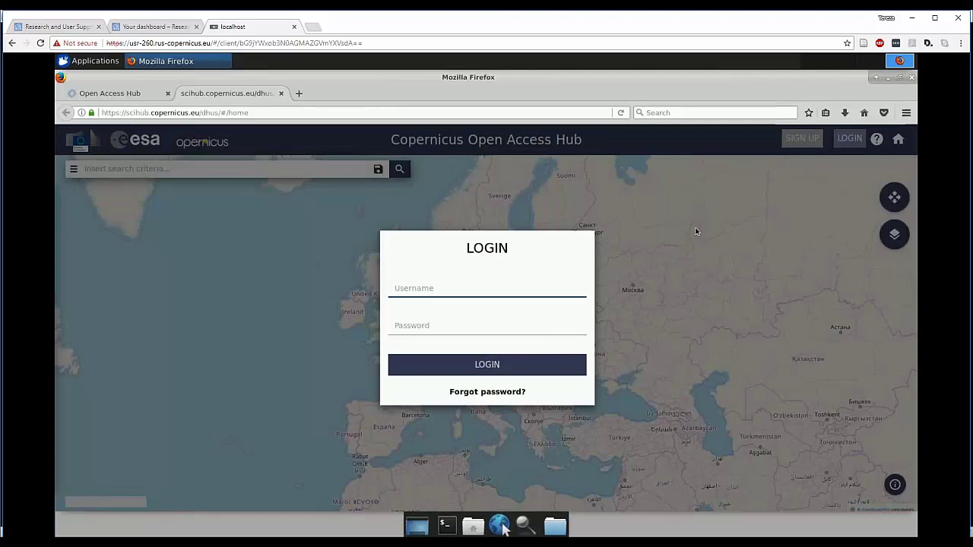
- Sign in to the Open Access Hub with the account's username and password
click(458, 327)
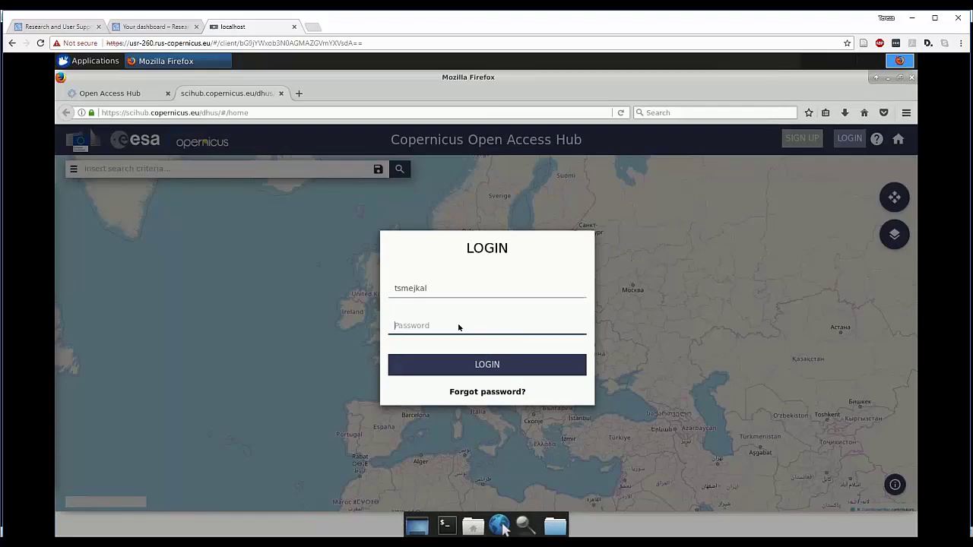
text(••••••••••)
click(492, 370)
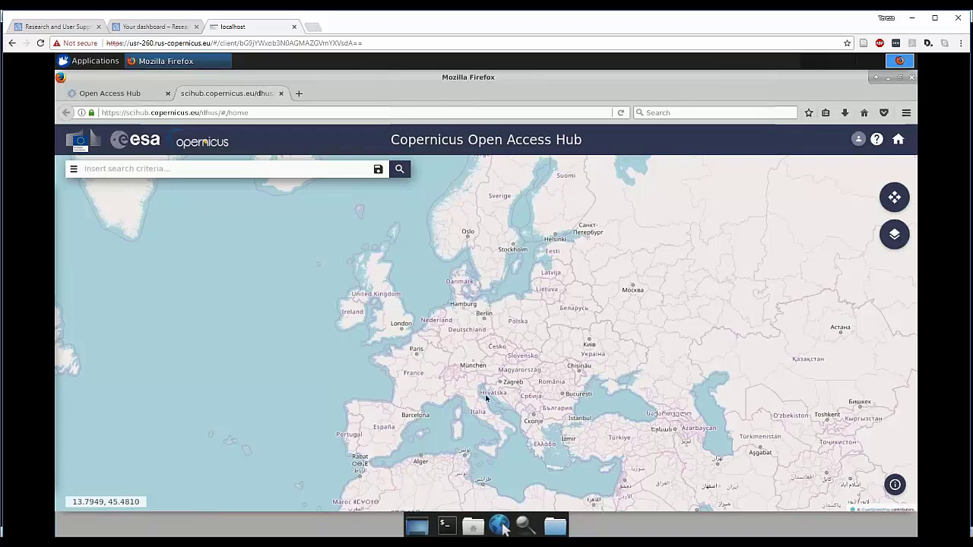
- Zoom to the northern Adriatic and draw a search rectangle around Venezia, Trieste and Pula
scroll(487, 397, up, 2)
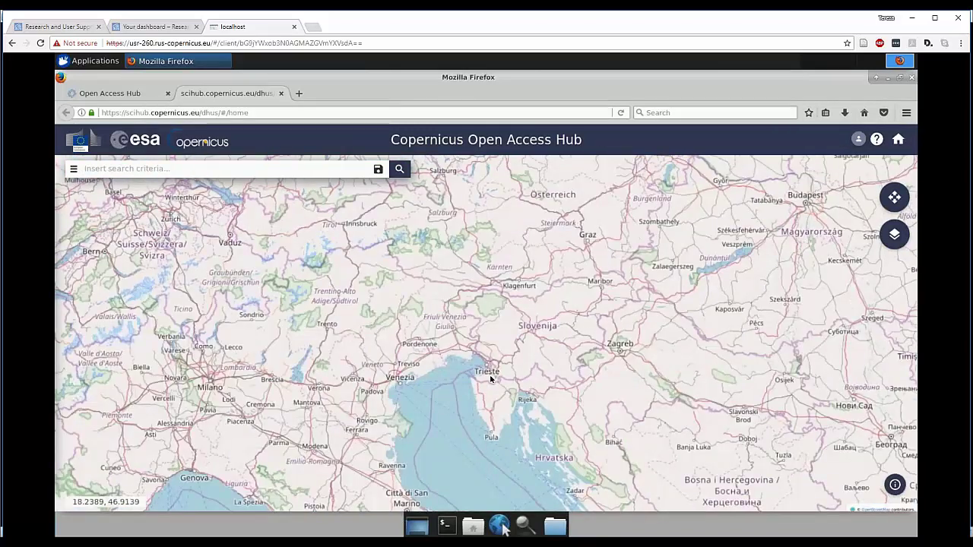
click(895, 199)
mouse_move(469, 356)
mouse_down()
mouse_move(480, 341)
mouse_move(484, 356)
mouse_up()
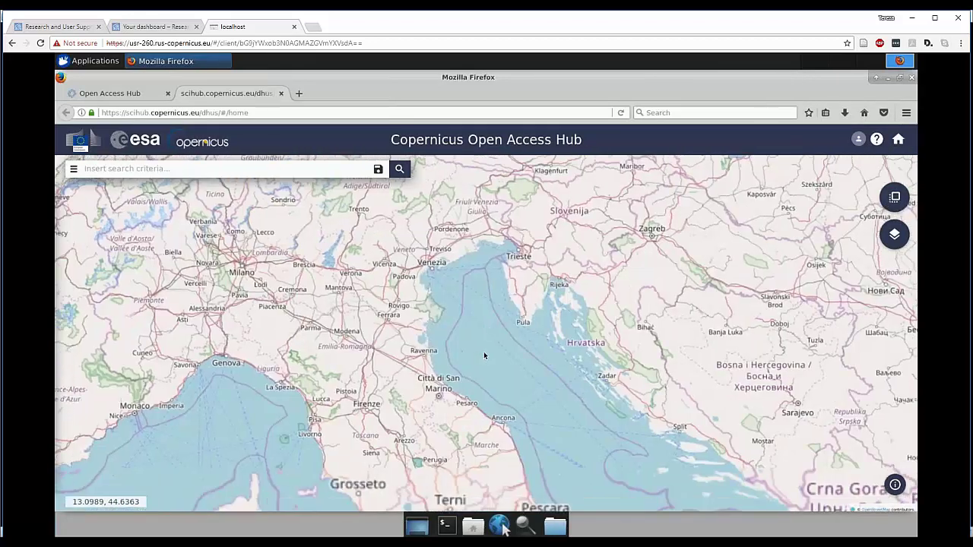
drag(396, 223, 402, 265)
click(895, 197)
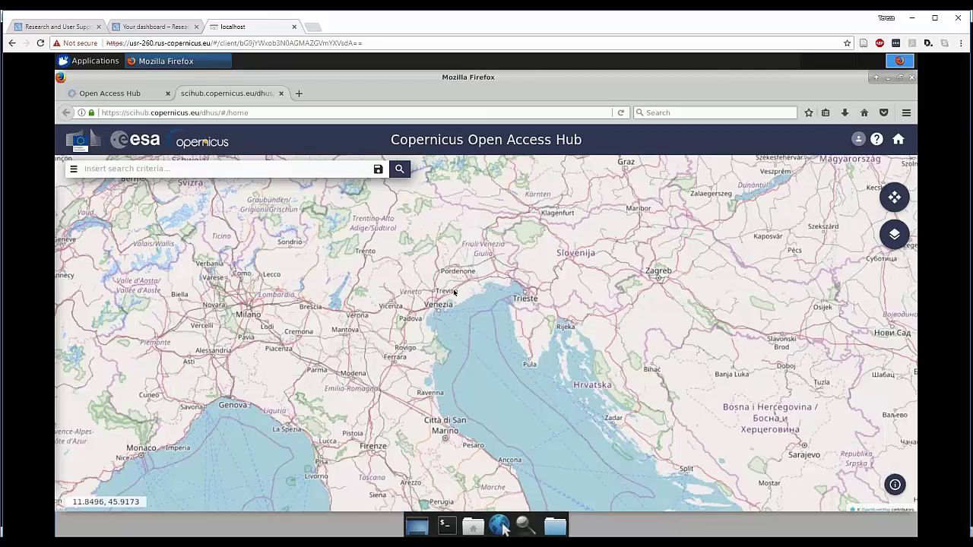
click(408, 262)
drag(399, 257, 592, 389)
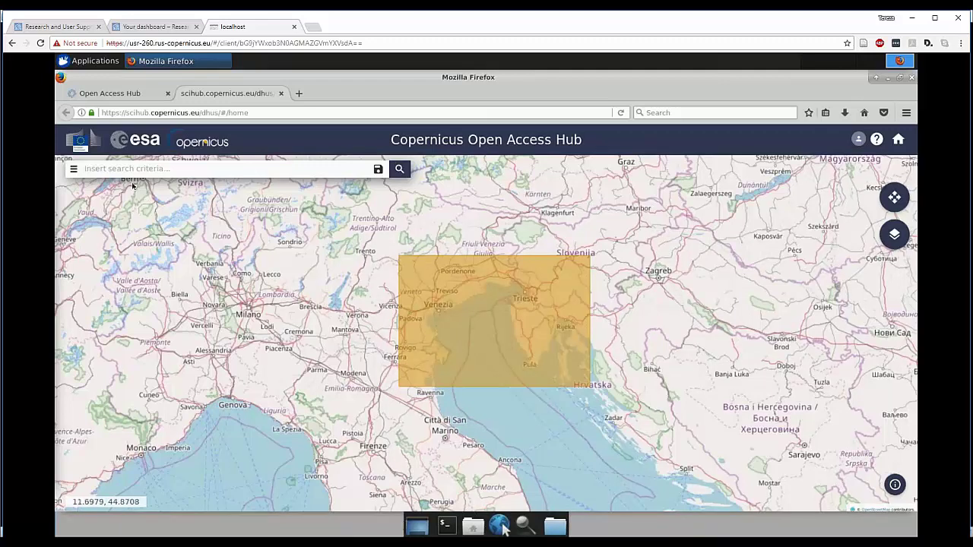
- In advanced search, select the Sentinel-1 mission and set sensing start to 2016/10/09
click(73, 169)
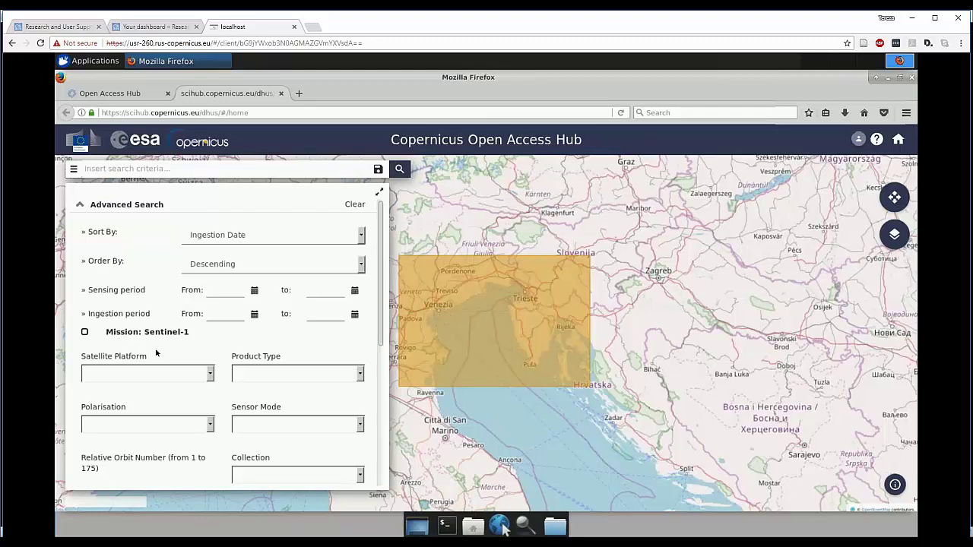
click(85, 334)
click(255, 291)
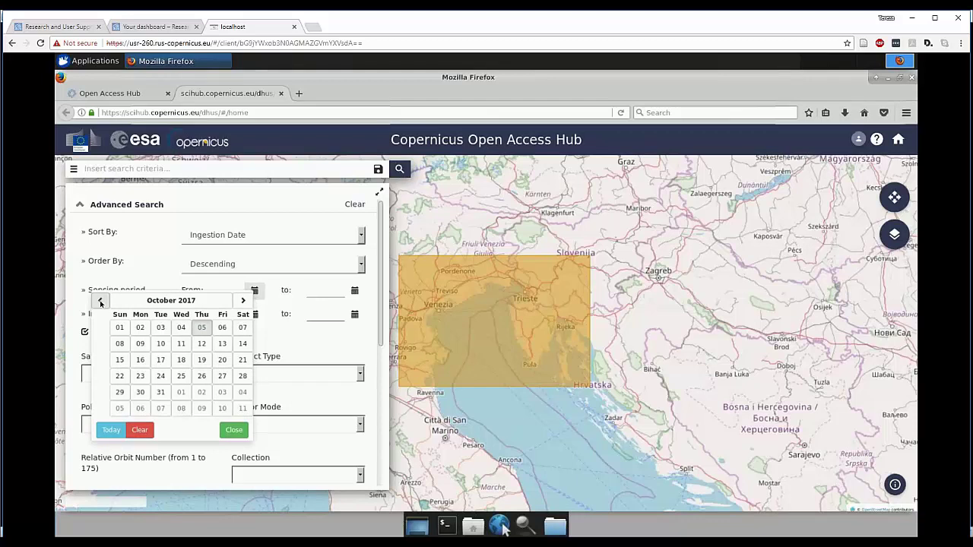
click(165, 303)
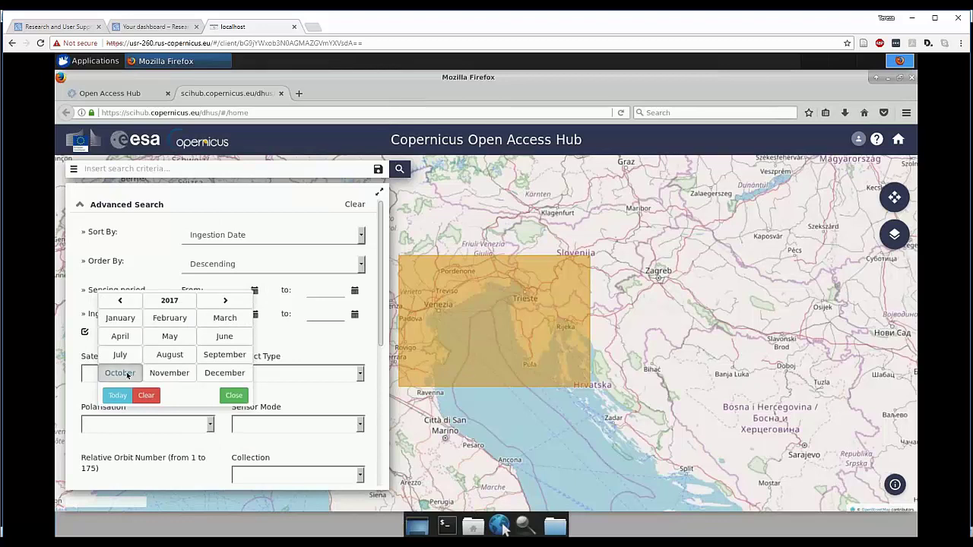
click(120, 303)
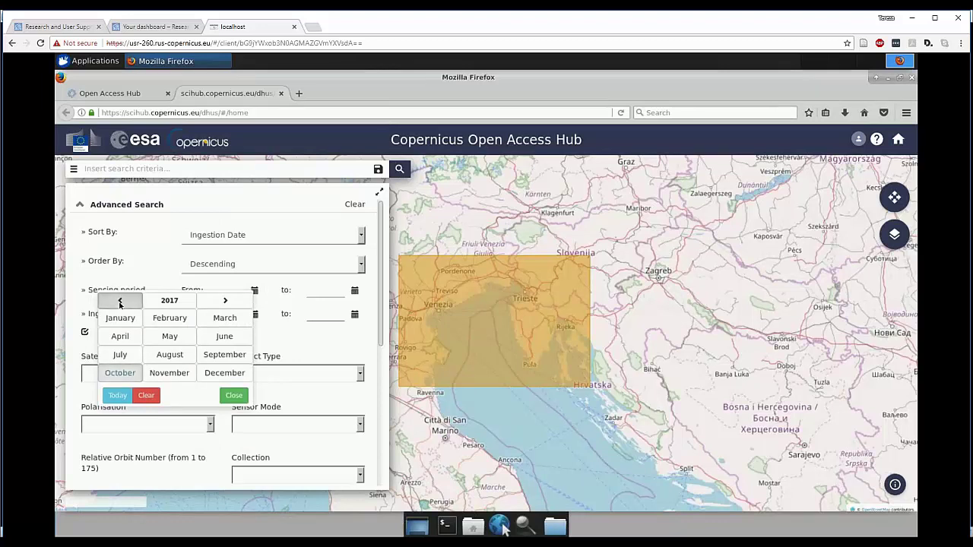
click(120, 372)
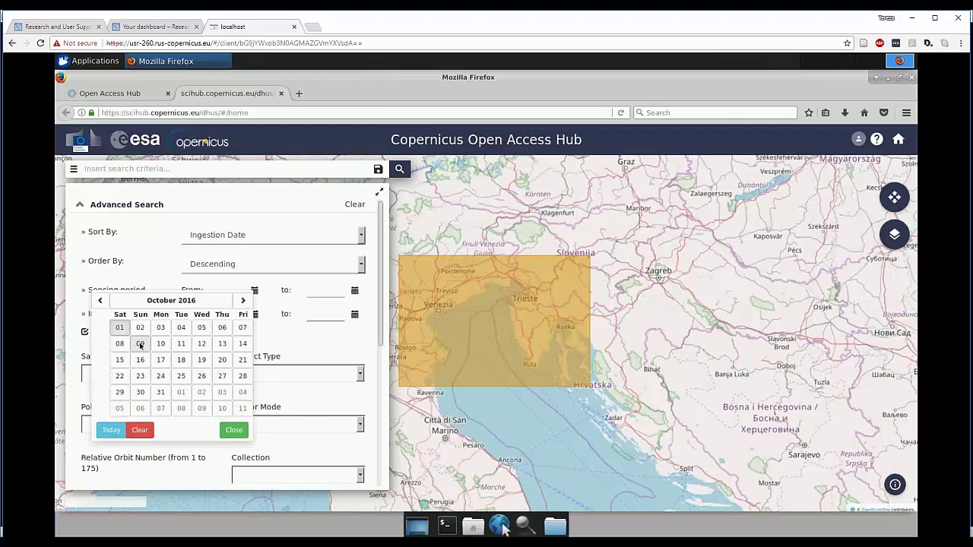
click(141, 345)
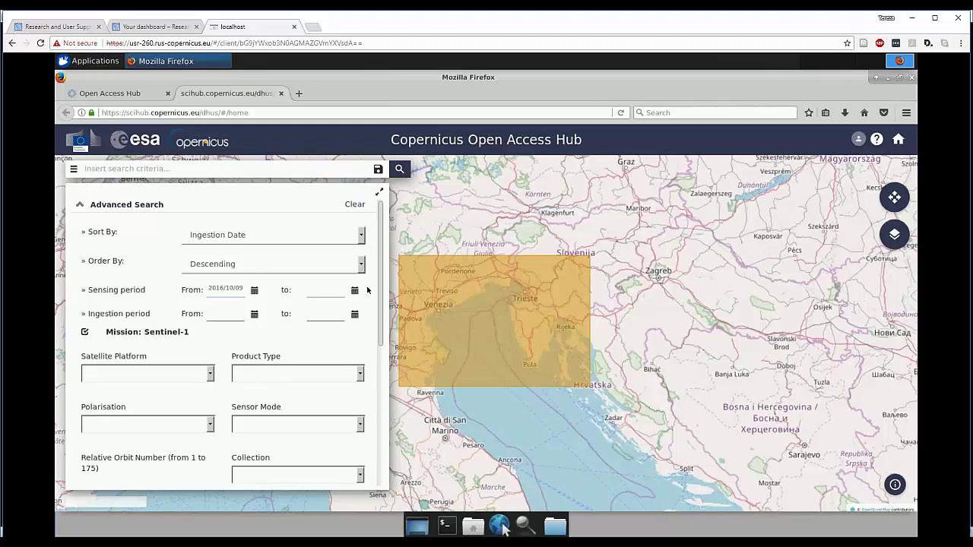
- Set the sensing end date to 2016/10/09, correcting an initial 2017/10/09 pick
click(355, 293)
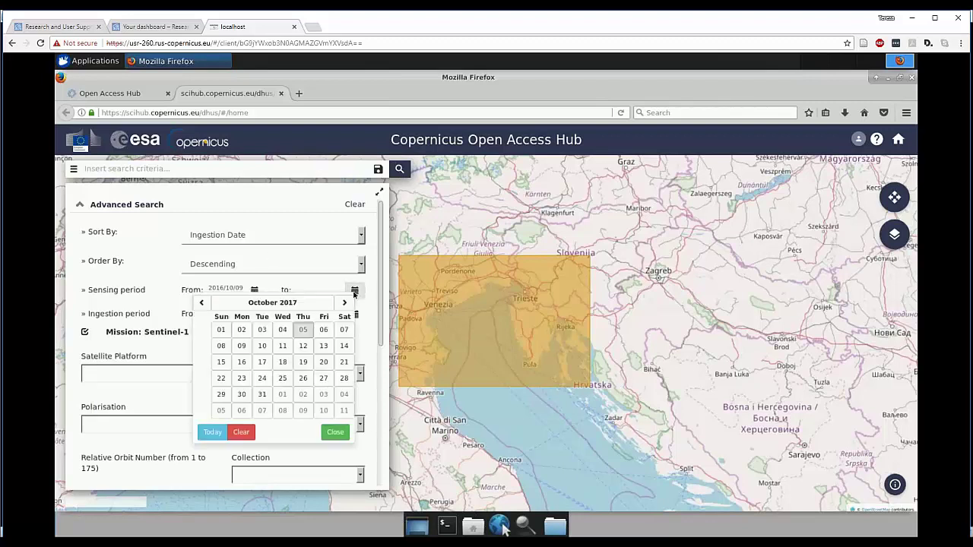
click(252, 304)
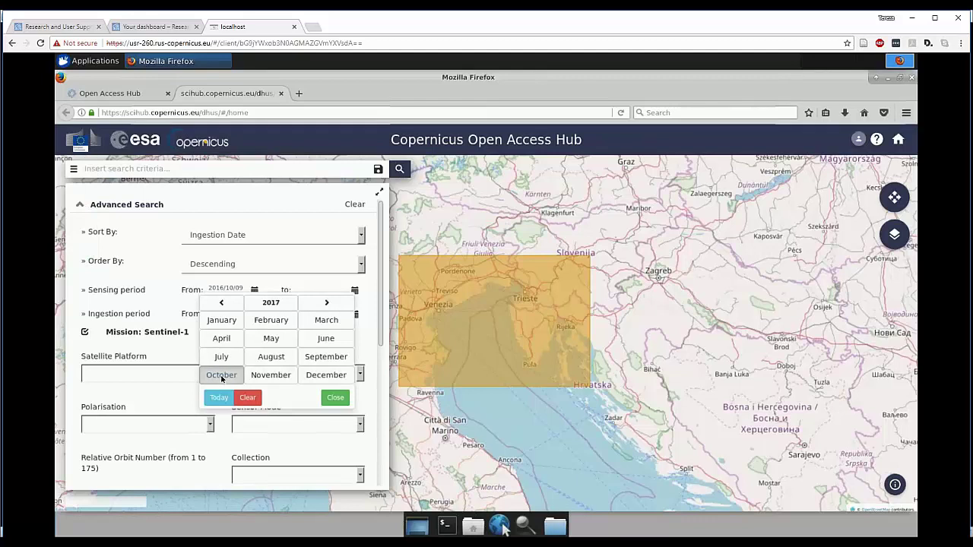
double_click(225, 369)
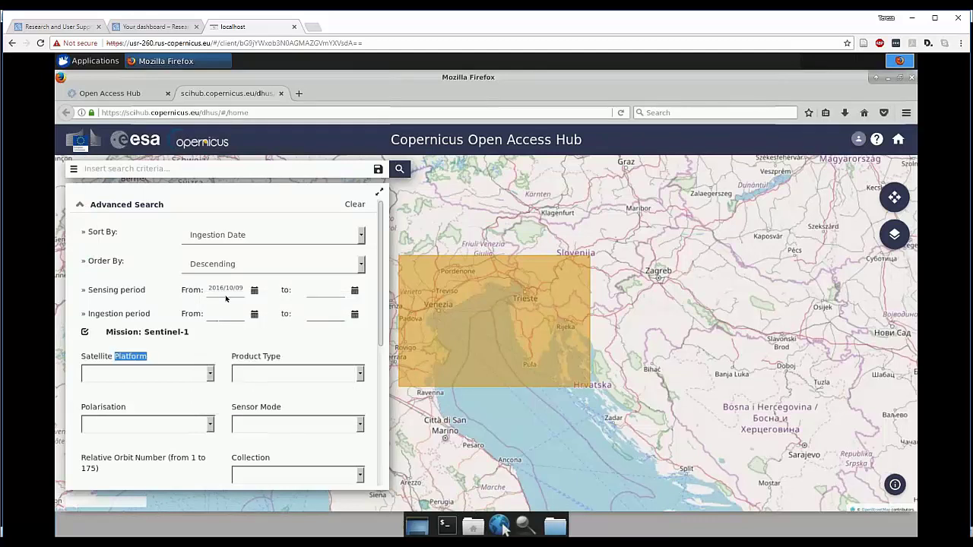
click(355, 290)
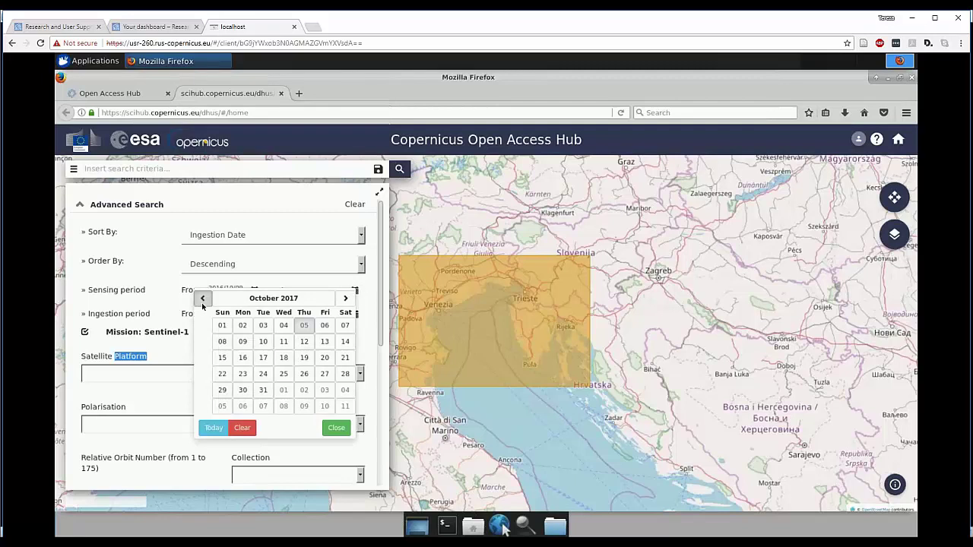
click(202, 299)
click(275, 298)
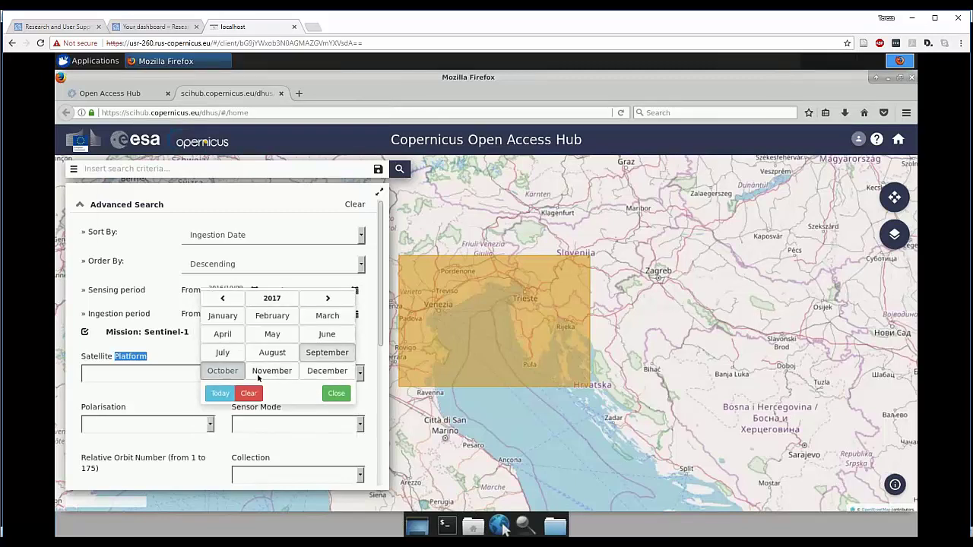
click(257, 377)
click(243, 342)
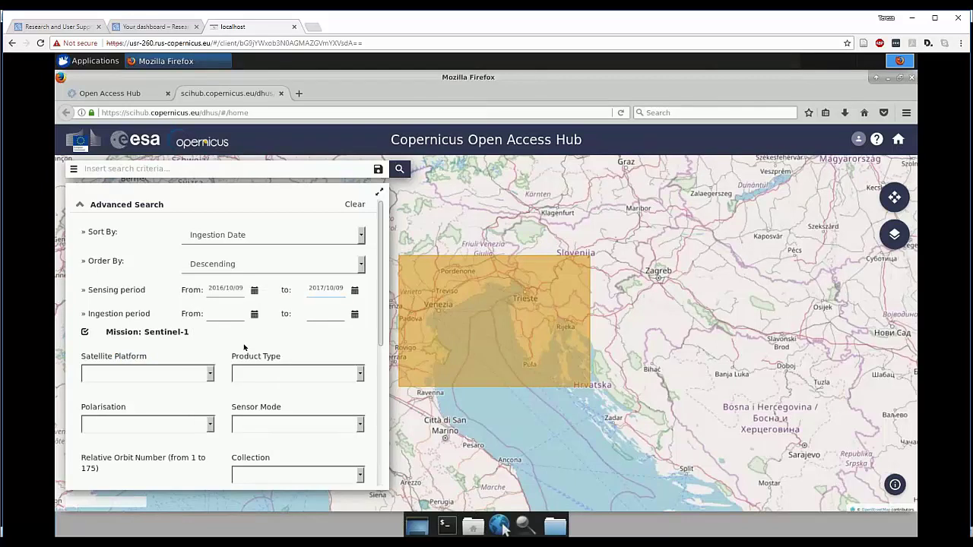
click(355, 291)
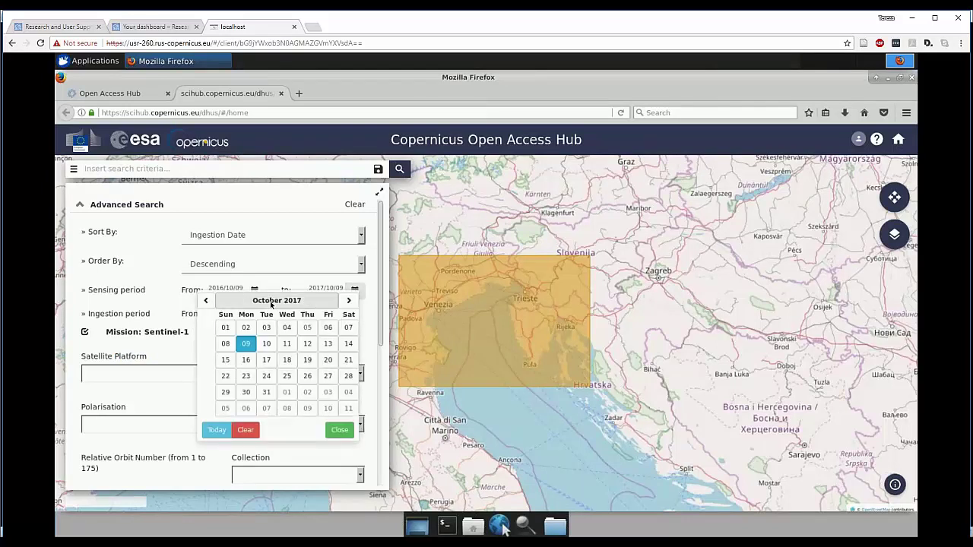
click(272, 303)
click(234, 302)
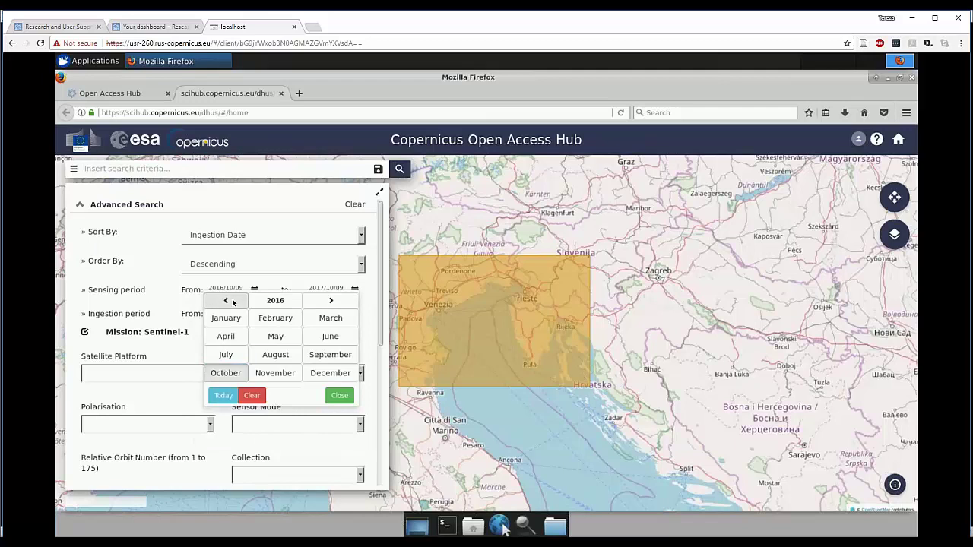
click(226, 374)
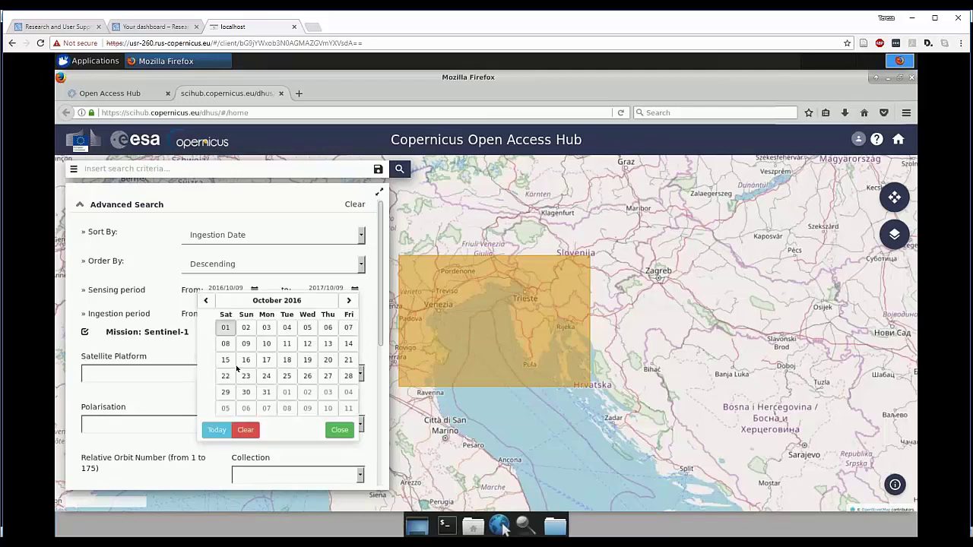
click(246, 344)
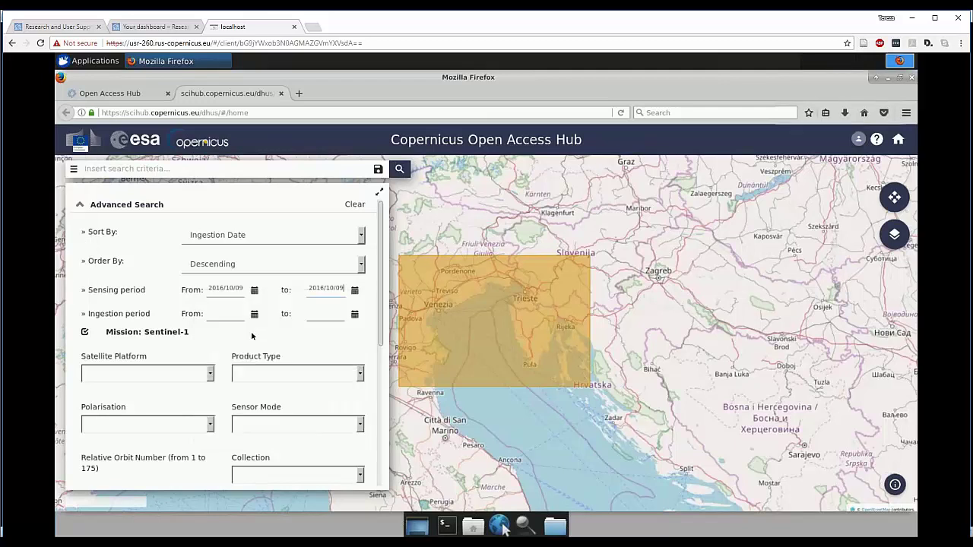
- Choose satellite platform S1A_* and product type GRD, then run the search
click(212, 374)
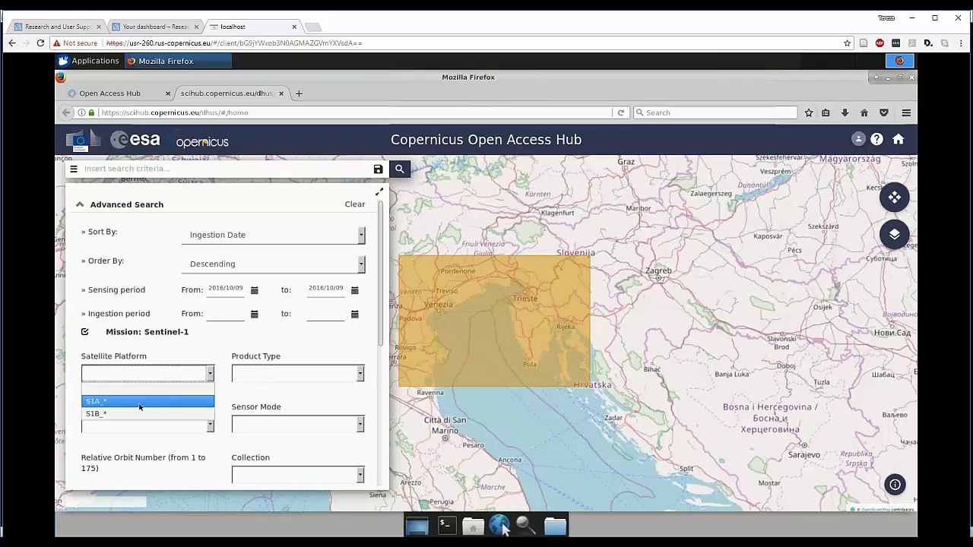
click(139, 401)
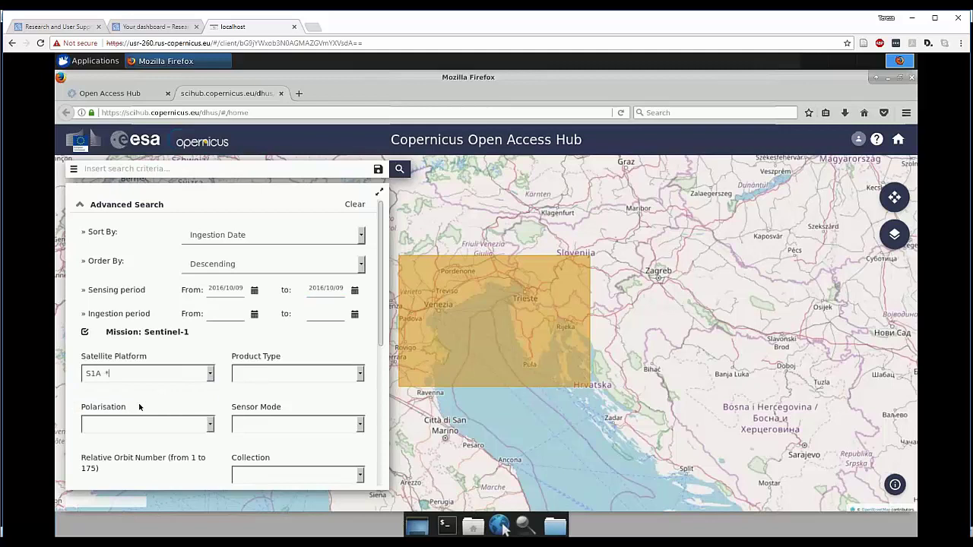
click(362, 377)
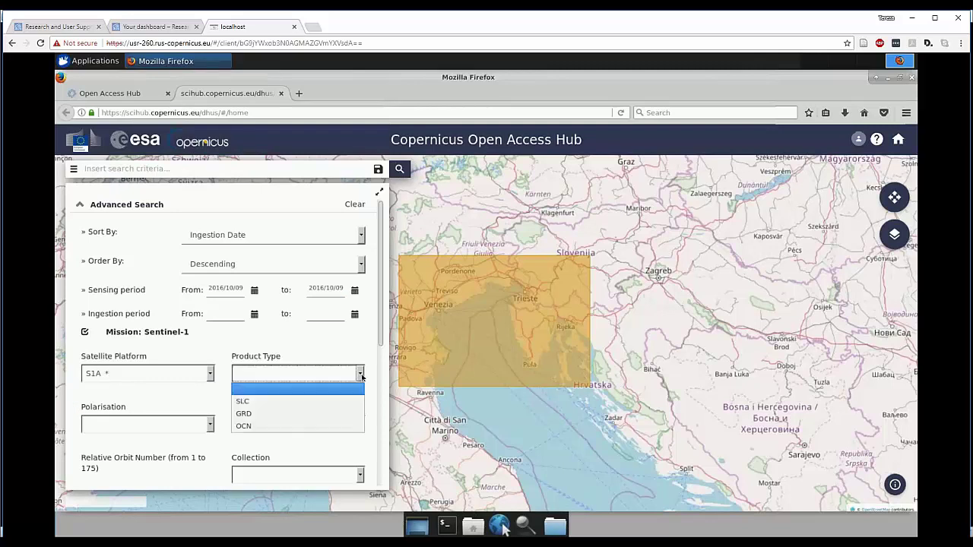
click(267, 414)
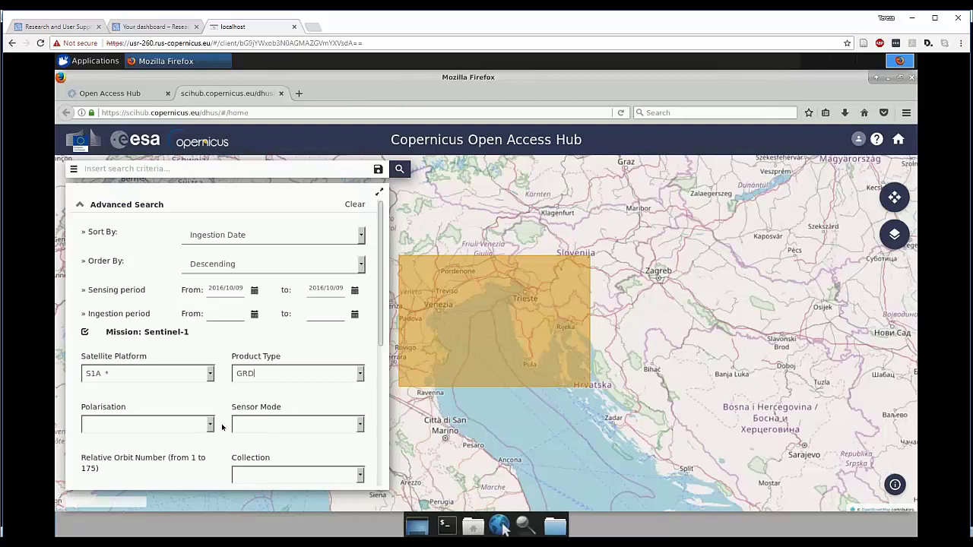
scroll(174, 438, down, 1)
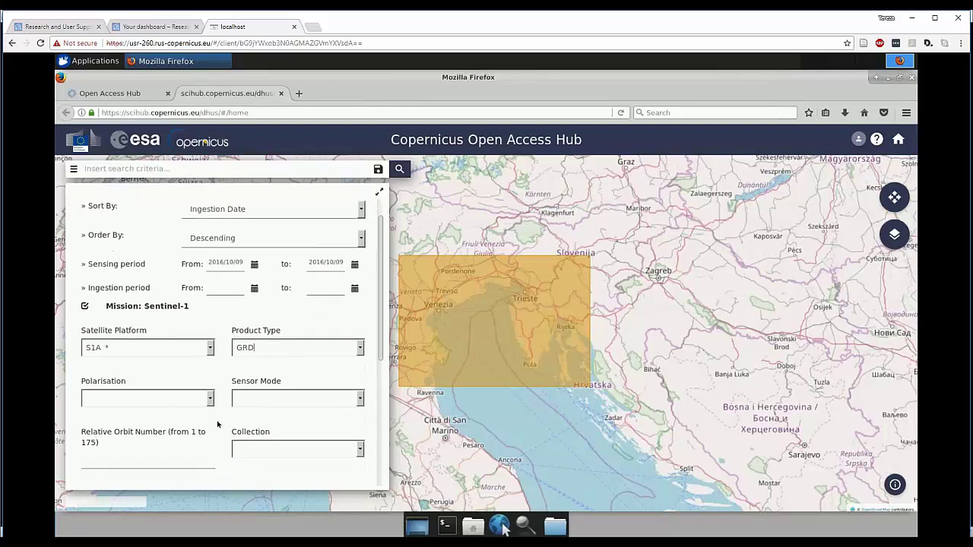
scroll(239, 391, down, 1)
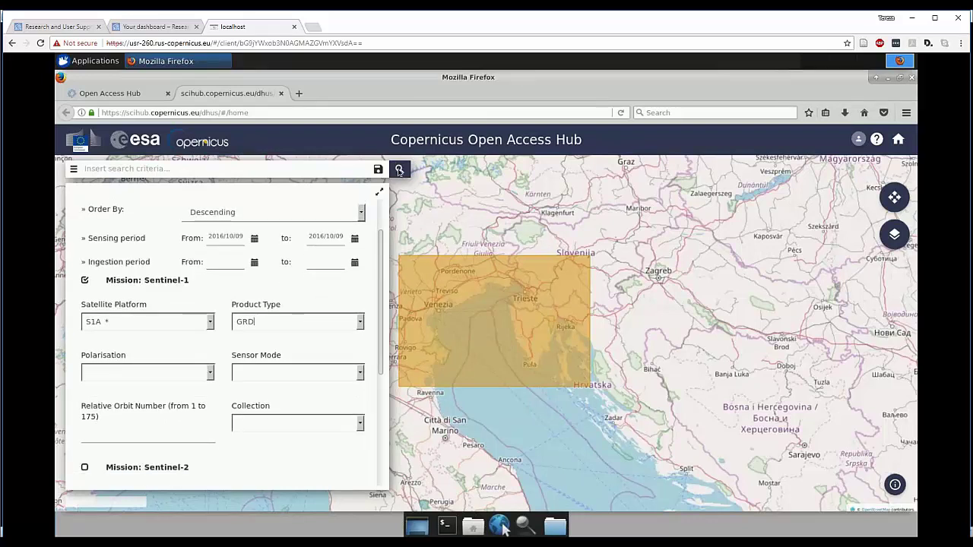
click(398, 169)
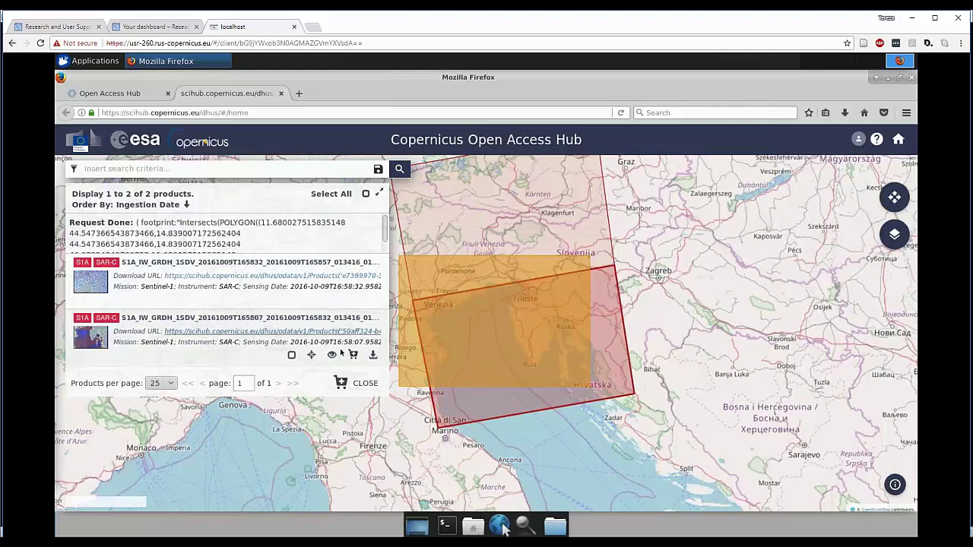
- Save the second result, the 909 MB 20161009T165807 GRDH zip, then close its details panel
click(332, 355)
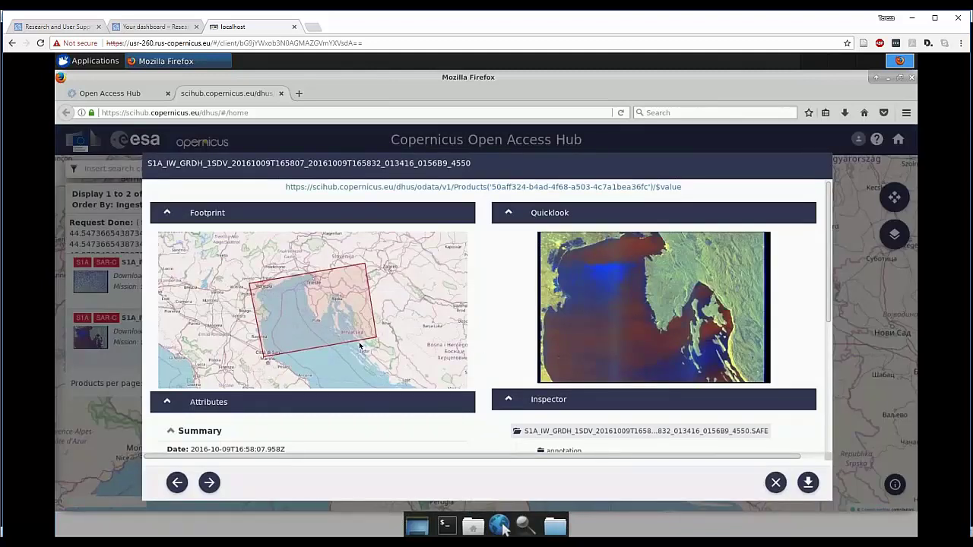
scroll(360, 347, down, 3)
scroll(342, 376, up, 3)
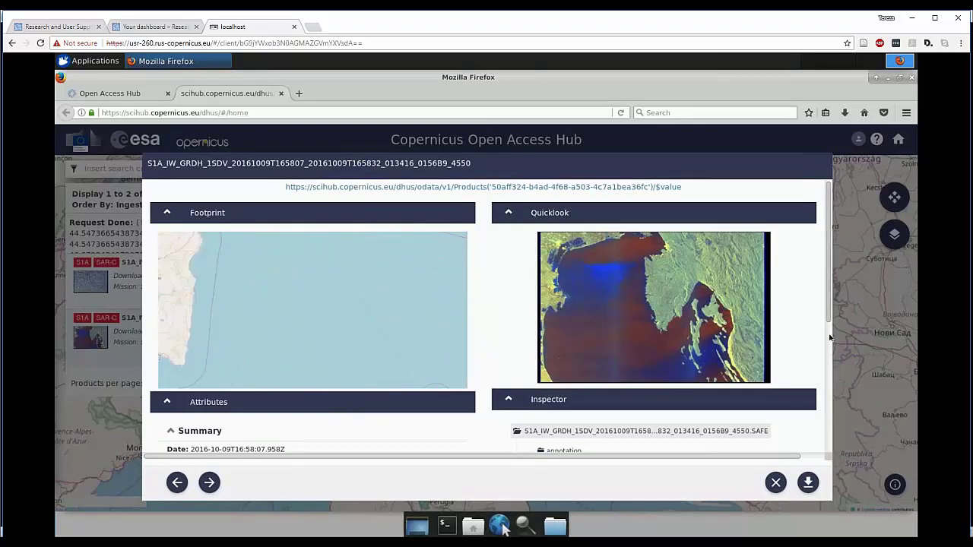
scroll(831, 336, down, 5)
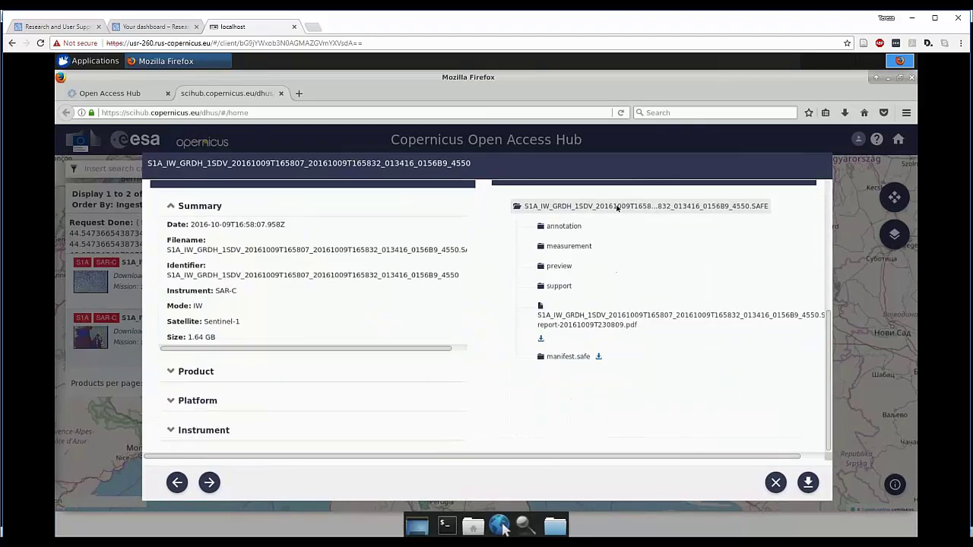
click(809, 484)
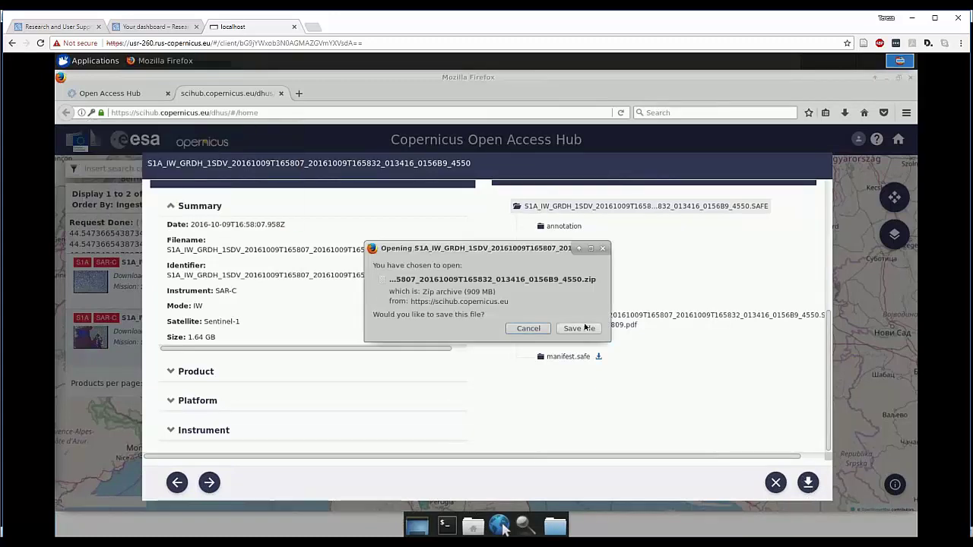
click(584, 329)
click(775, 483)
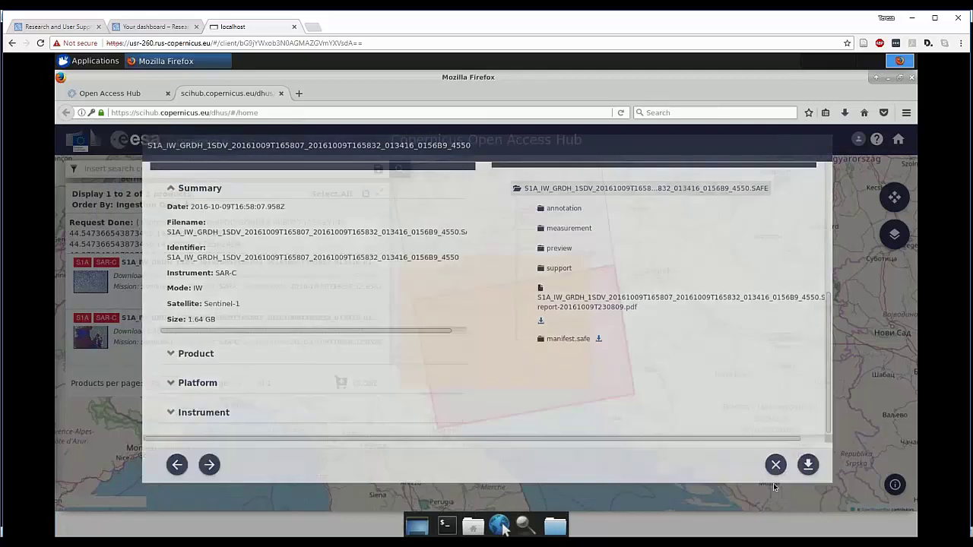
- Minimize Firefox and start SNAP from its desktop icon
click(887, 78)
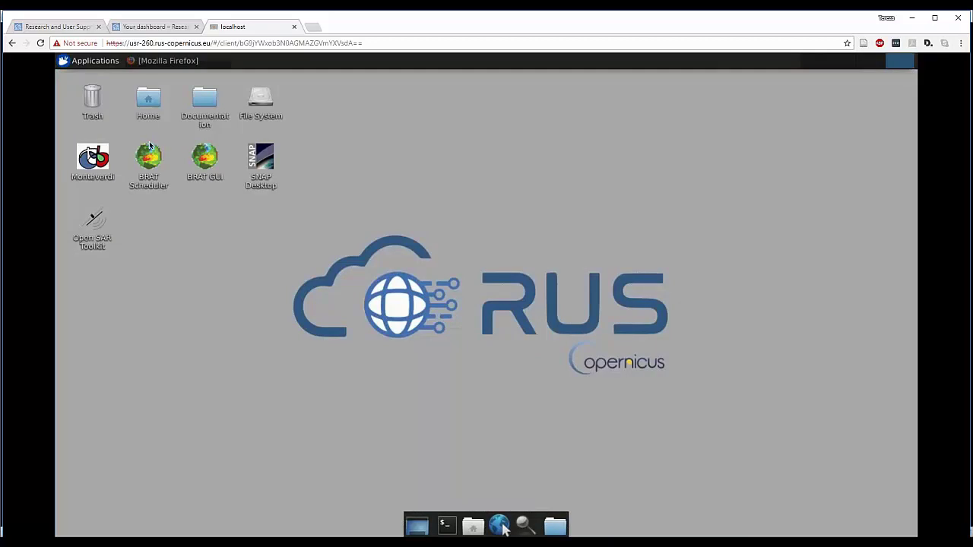
double_click(270, 162)
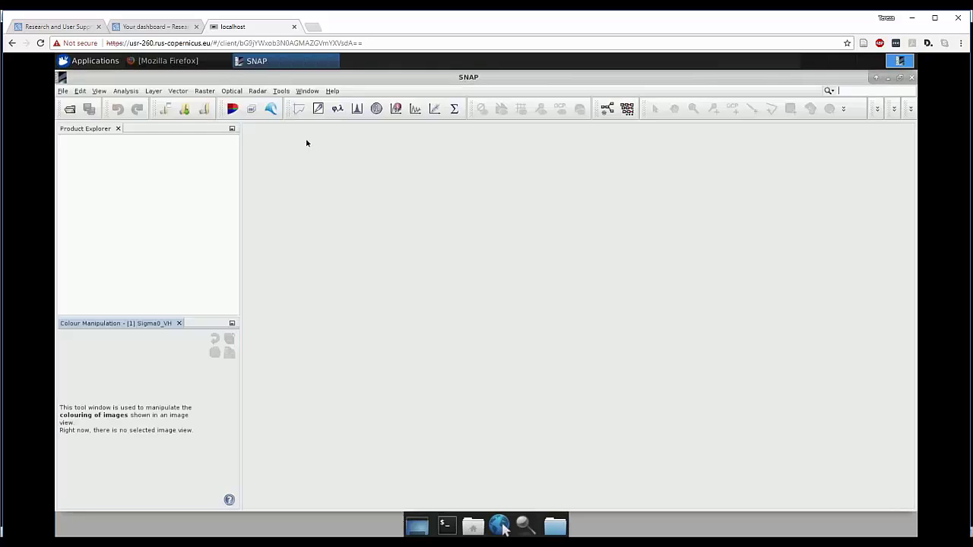
- Open the S1A_IW_GRDH_1SDV_20161009T165807 zip from the Original folder as product [1]
click(70, 110)
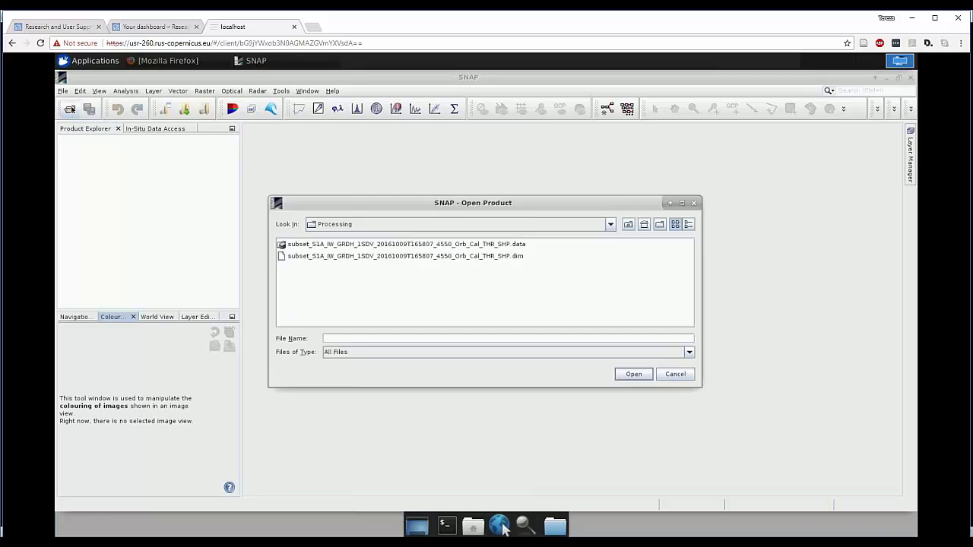
click(628, 224)
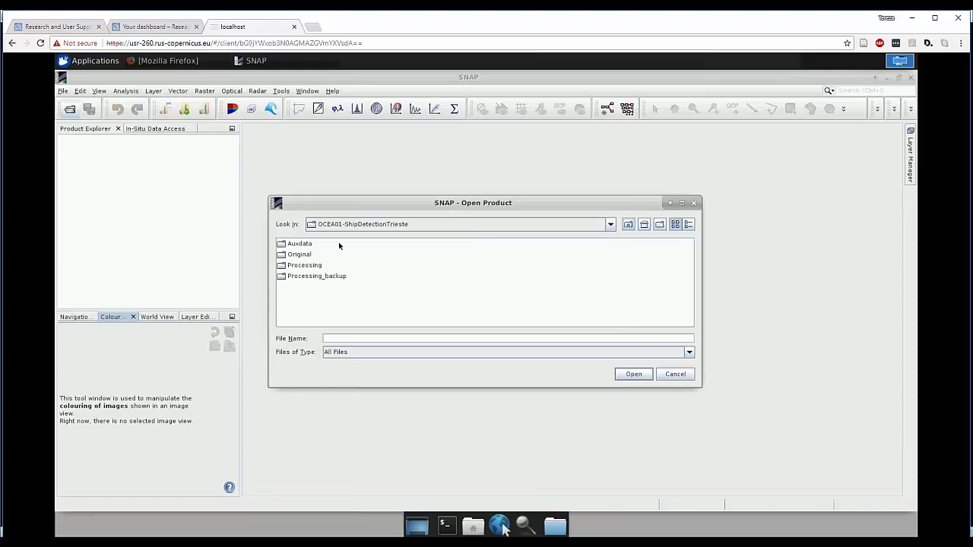
double_click(296, 256)
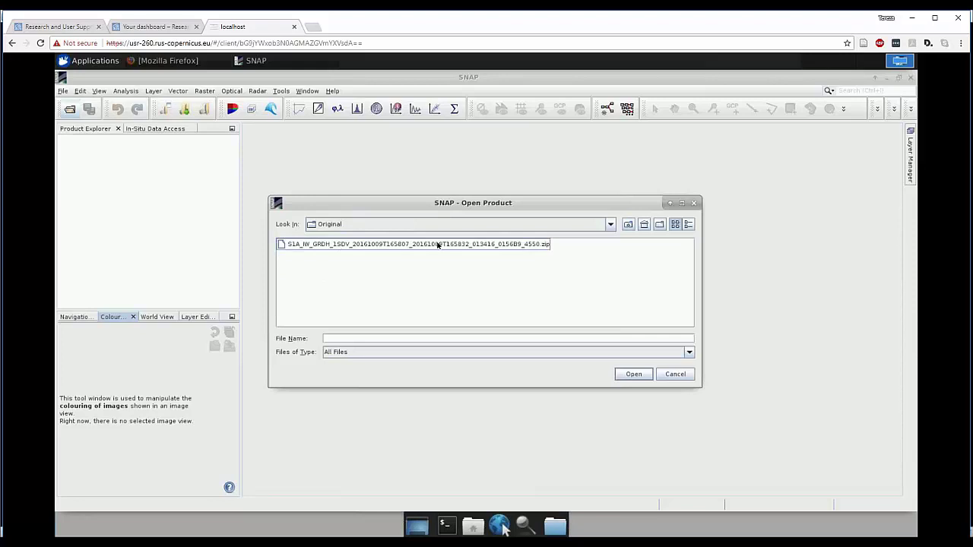
click(638, 374)
click(526, 245)
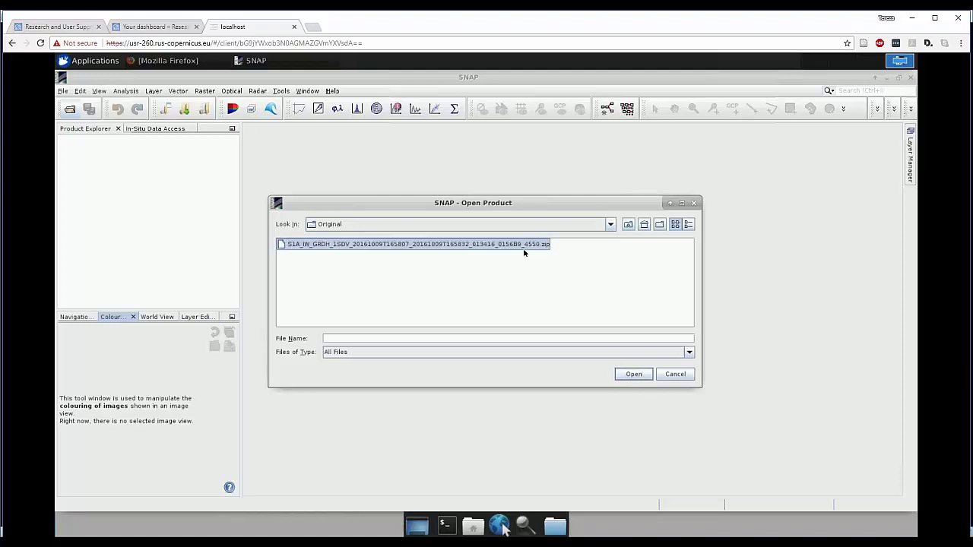
click(635, 374)
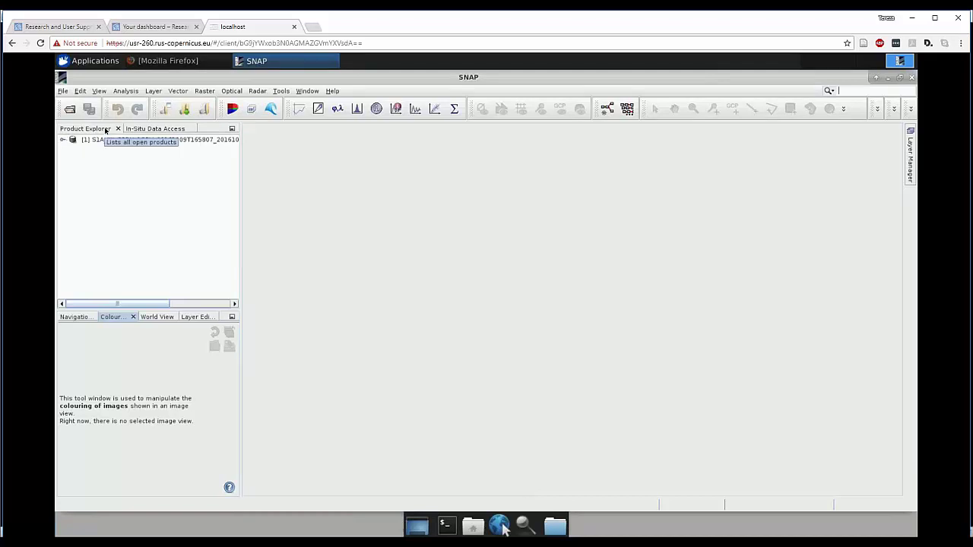
- Expand product [1] and its Bands folder, then open Intensity_VH in an image view
click(63, 141)
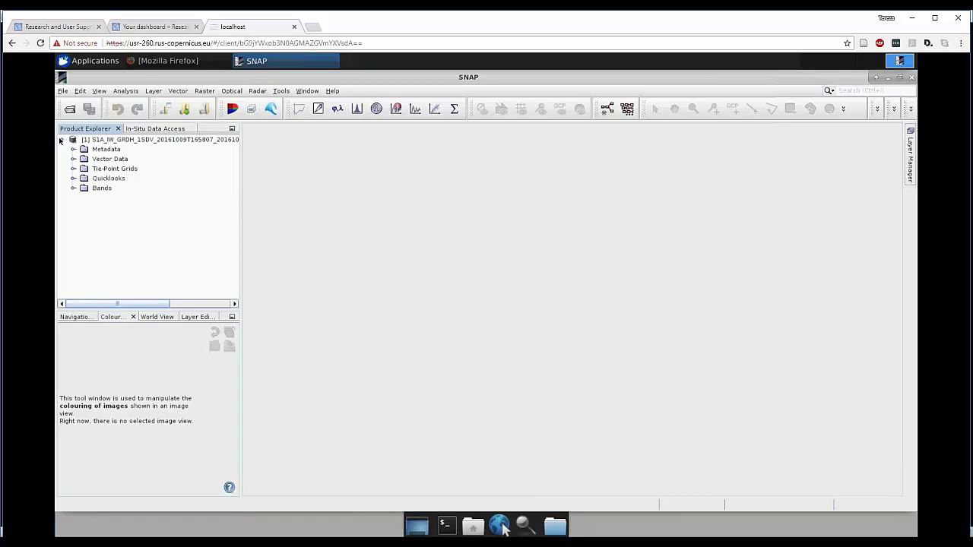
click(71, 189)
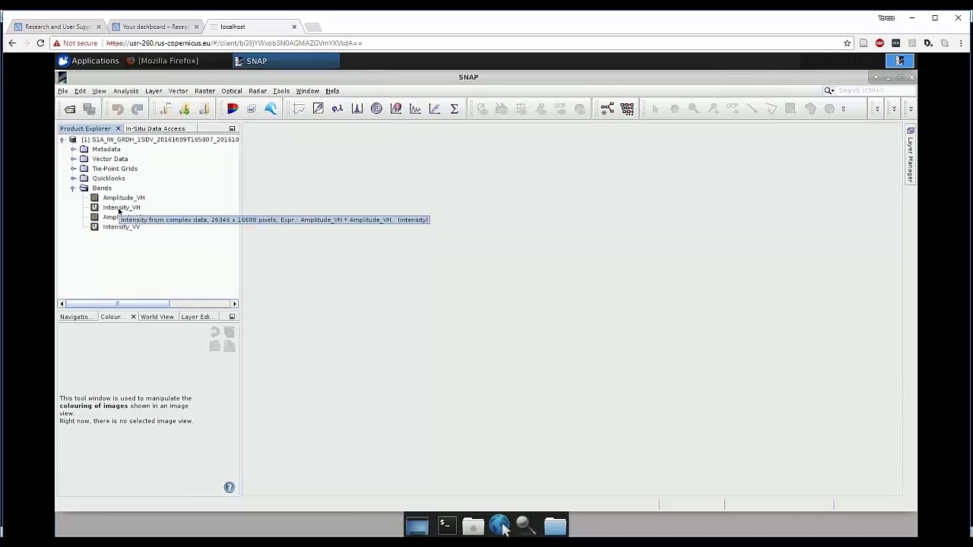
double_click(119, 210)
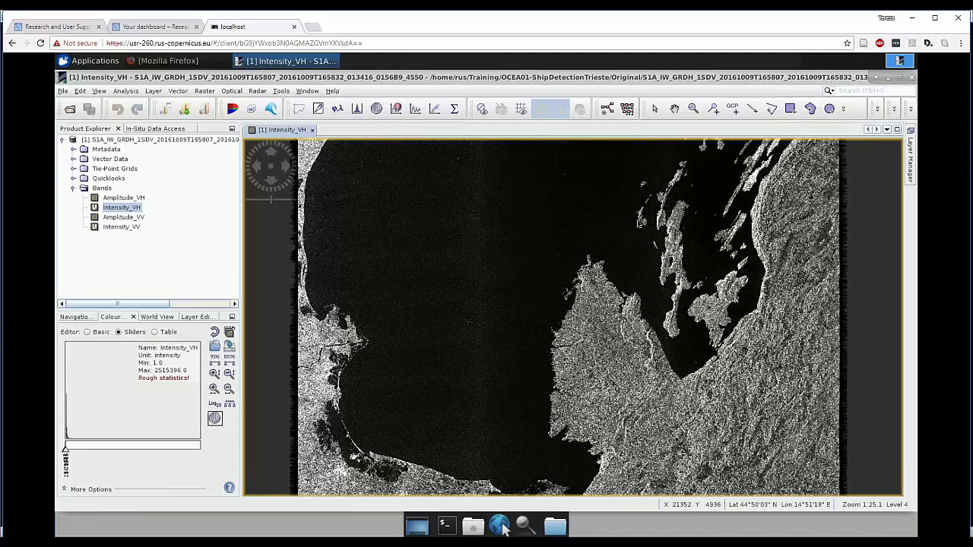
- Open Raster > Subset, check the Band, Tie-Point Grid and Metadata tabs, then return to Spatial Subset
click(207, 92)
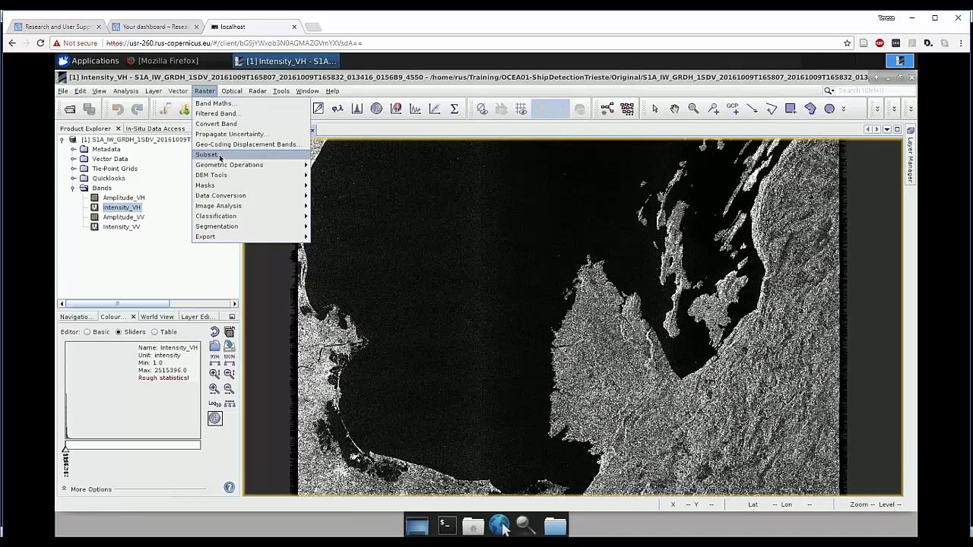
click(206, 154)
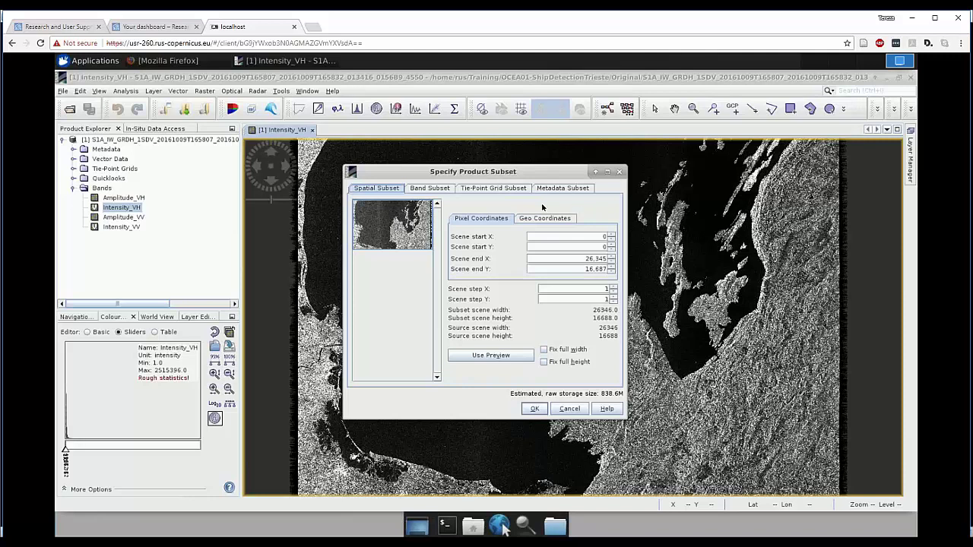
click(430, 190)
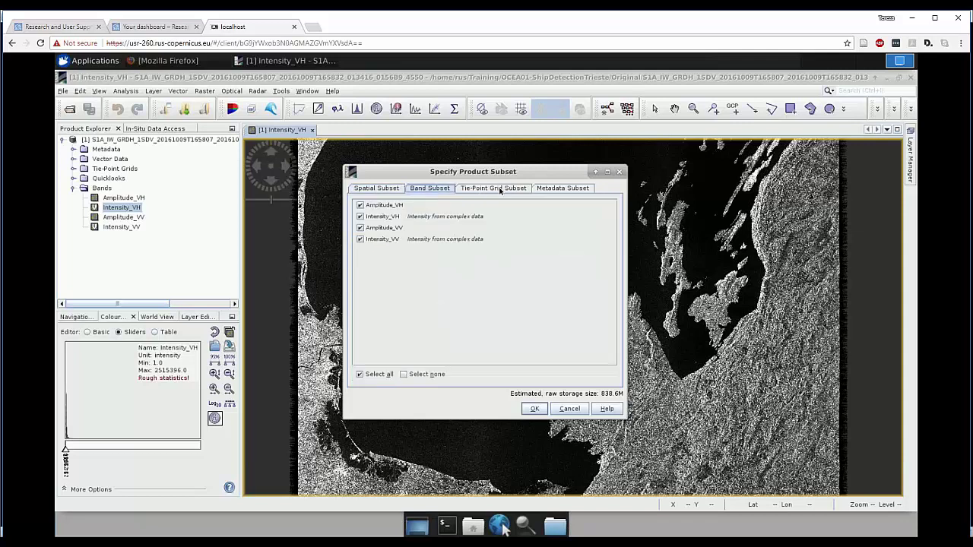
click(523, 189)
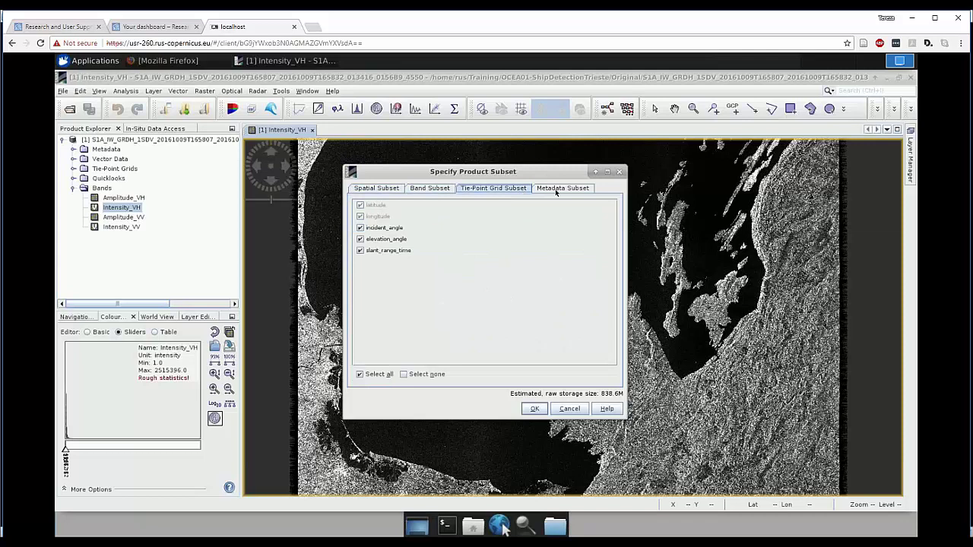
click(563, 190)
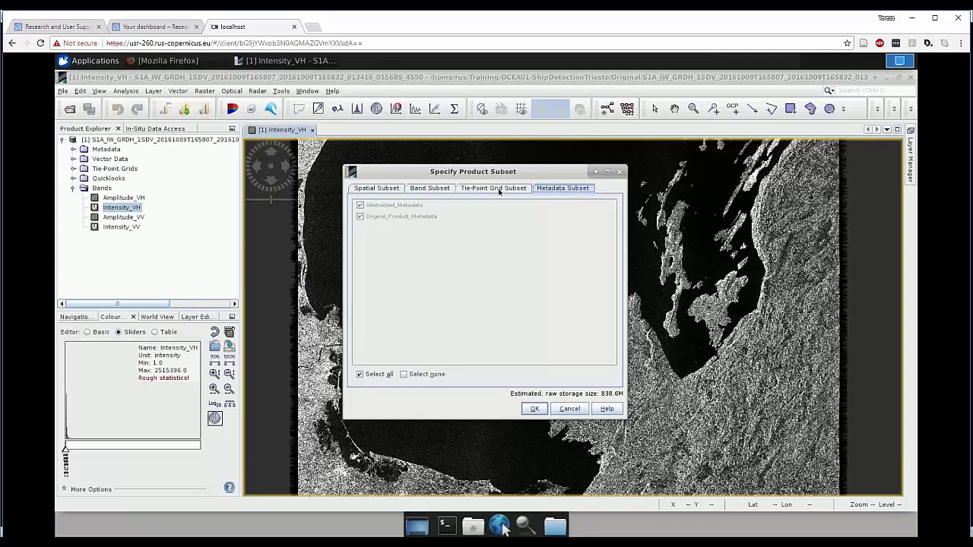
click(377, 190)
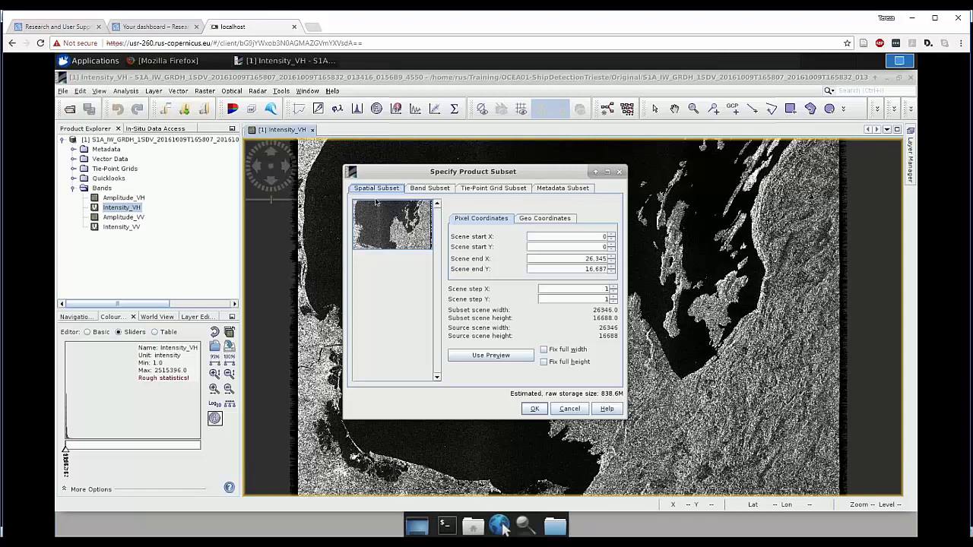
- Shrink the subset from the east and check its latitude/longitude bounds before returning to pixel coordinates
drag(432, 232, 404, 215)
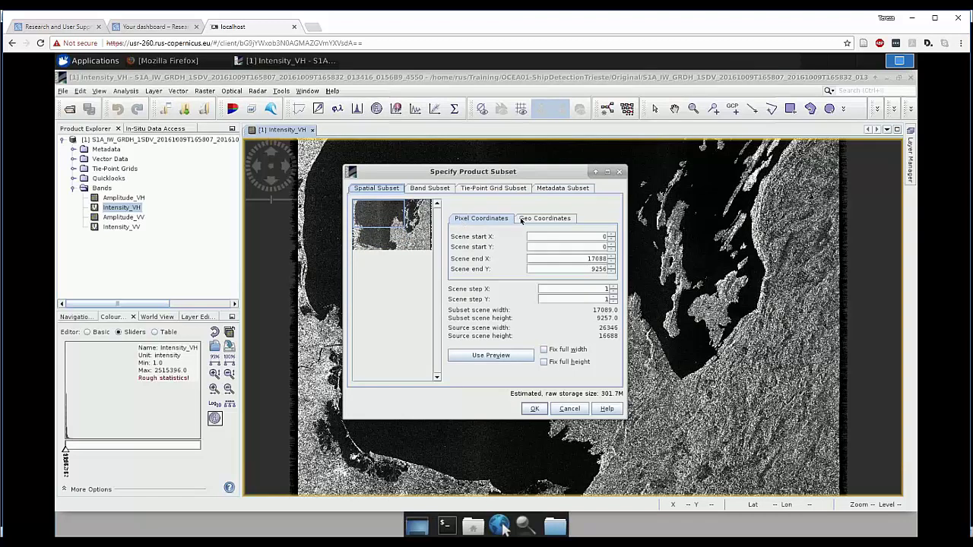
click(529, 221)
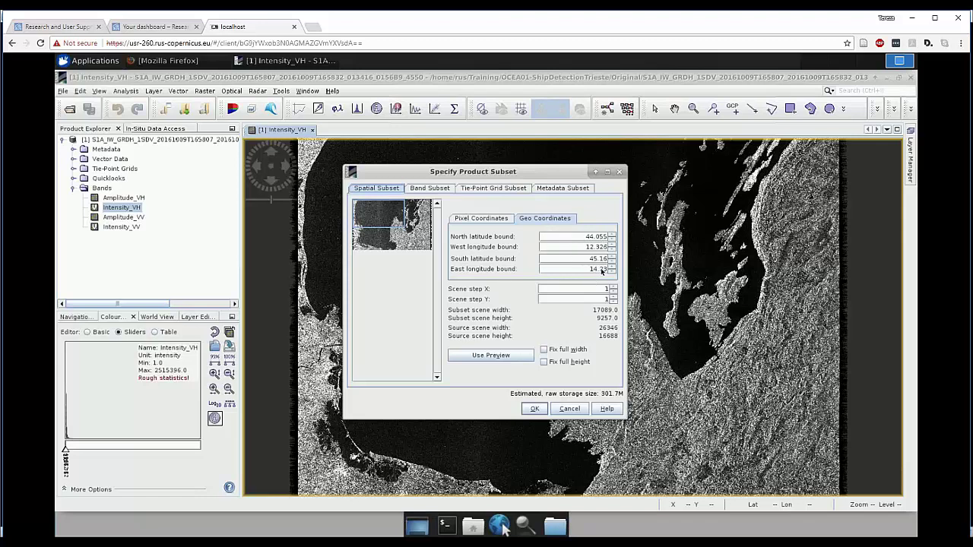
click(485, 218)
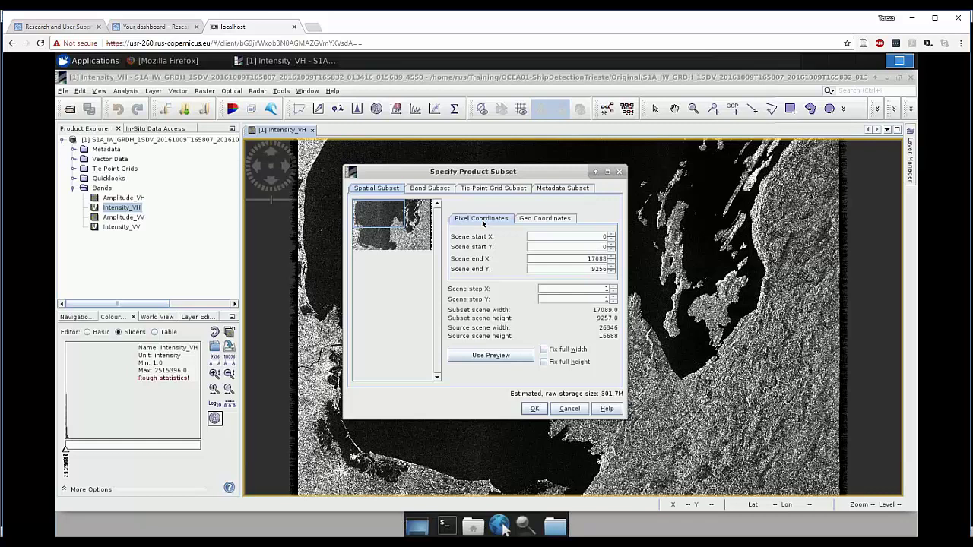
- Enter scene start X 500, start Y 500, end X 15300 and end Y 16600
double_click(606, 238)
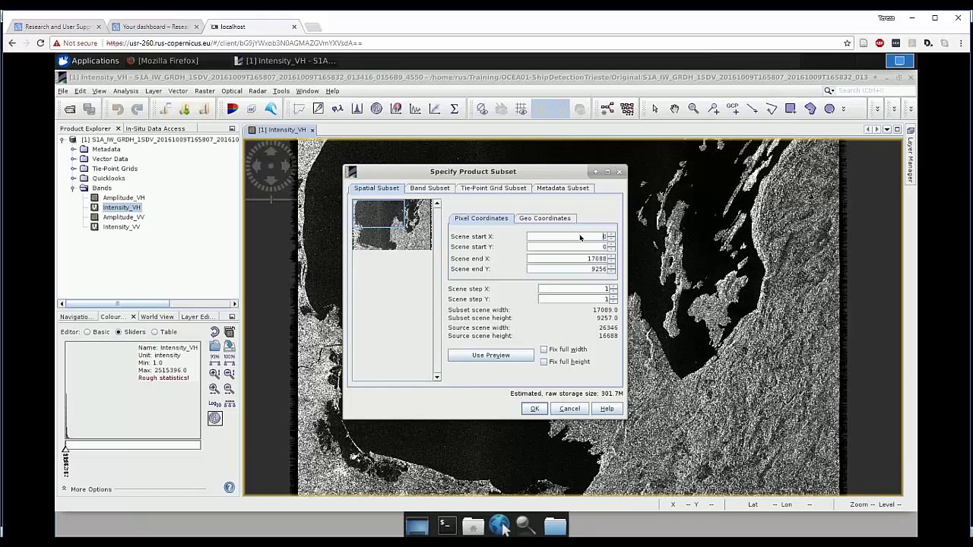
drag(578, 237, 608, 239)
text(500)
click(603, 248)
text(500)
click(587, 259)
double_click(599, 259)
text(15300)
click(596, 271)
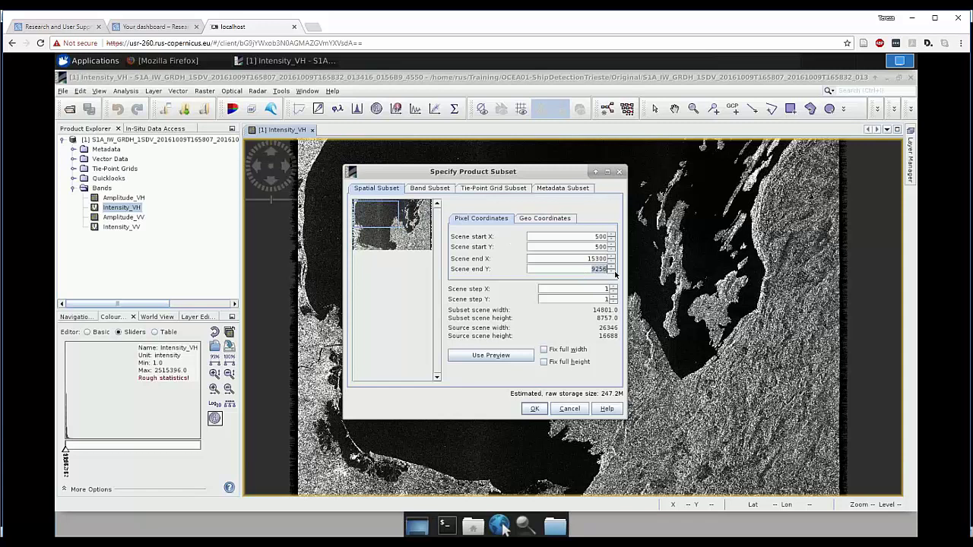
text(16600)
click(568, 260)
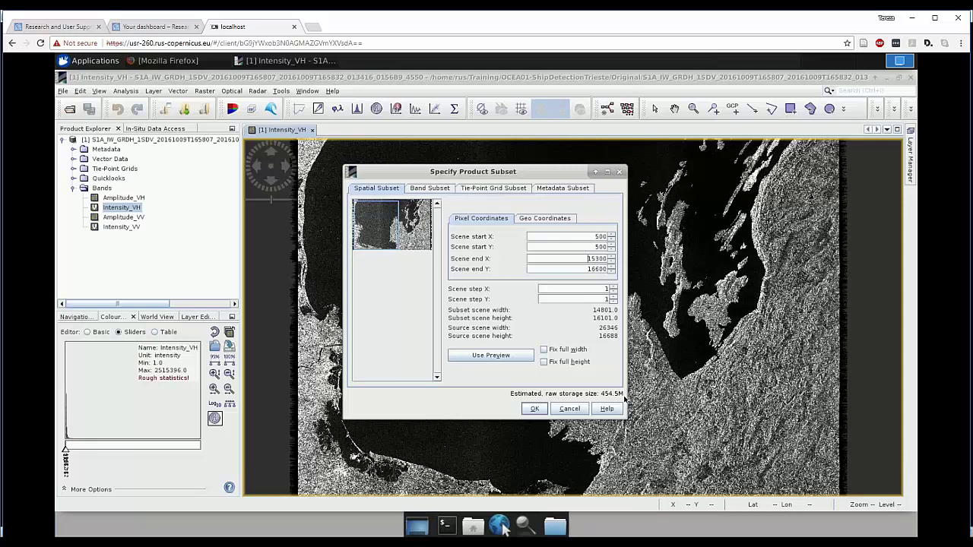
- Create subset product [2] and display its Intensity_VH band as an image
click(535, 410)
click(63, 139)
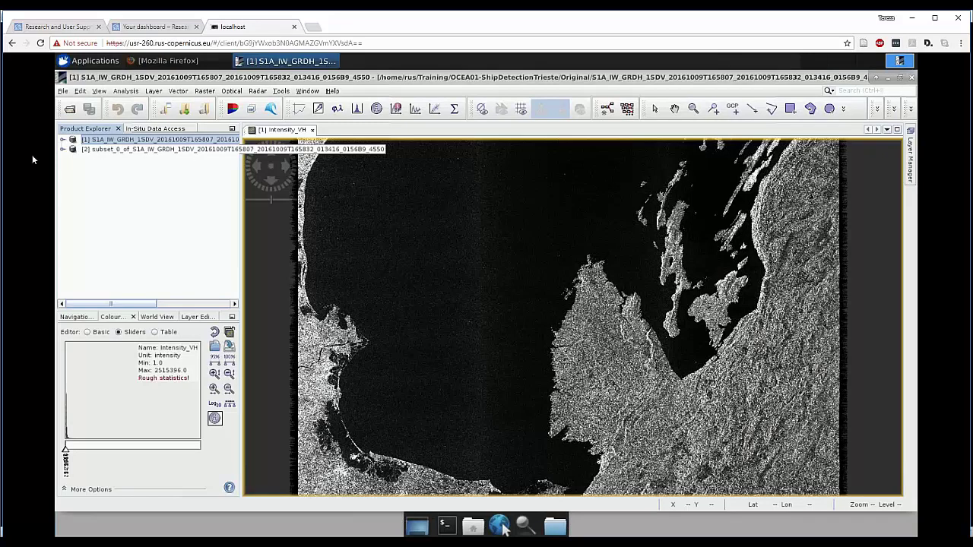
click(63, 149)
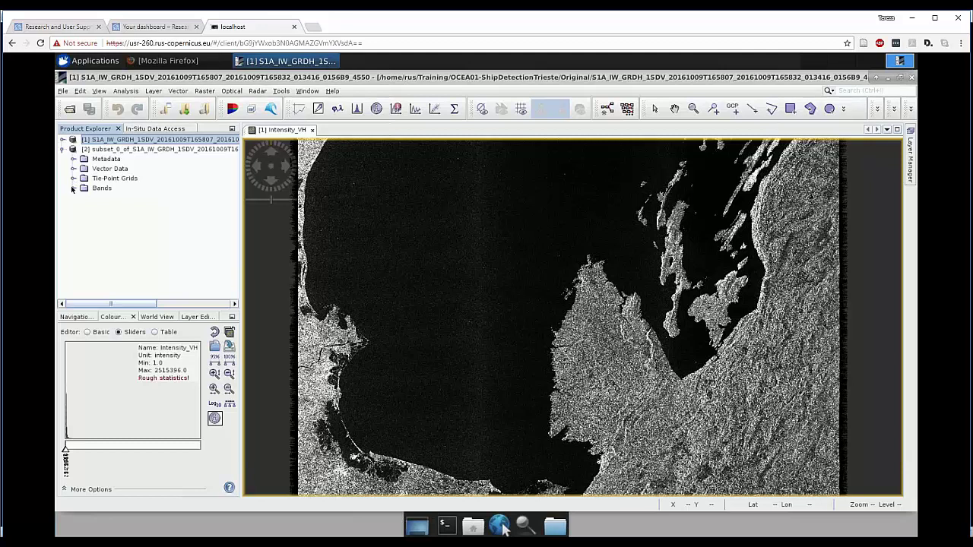
click(73, 188)
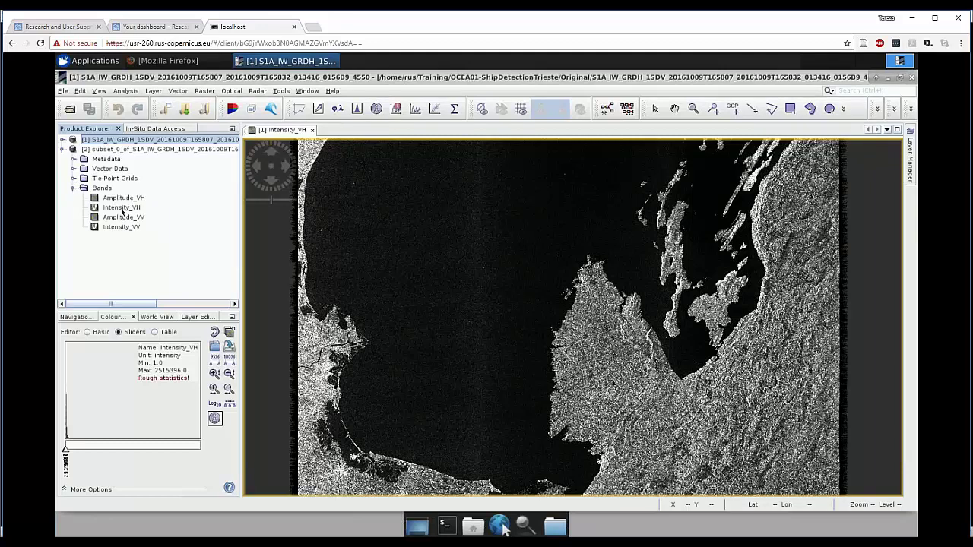
double_click(122, 208)
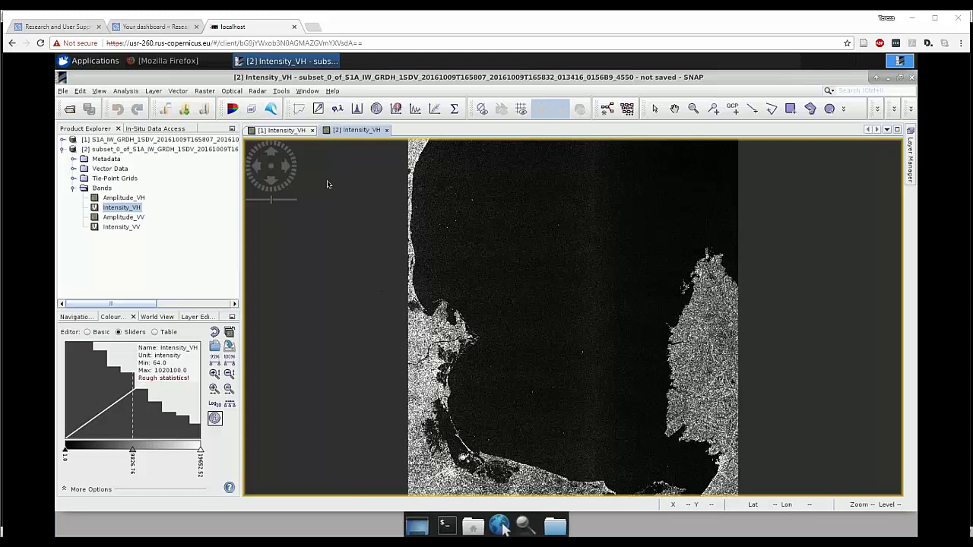
- Set up Apply Orbit File for subset [2] with output name subset_S1A_IW_GRDH_1SDV_20161009T165807_4550_Orb
click(258, 91)
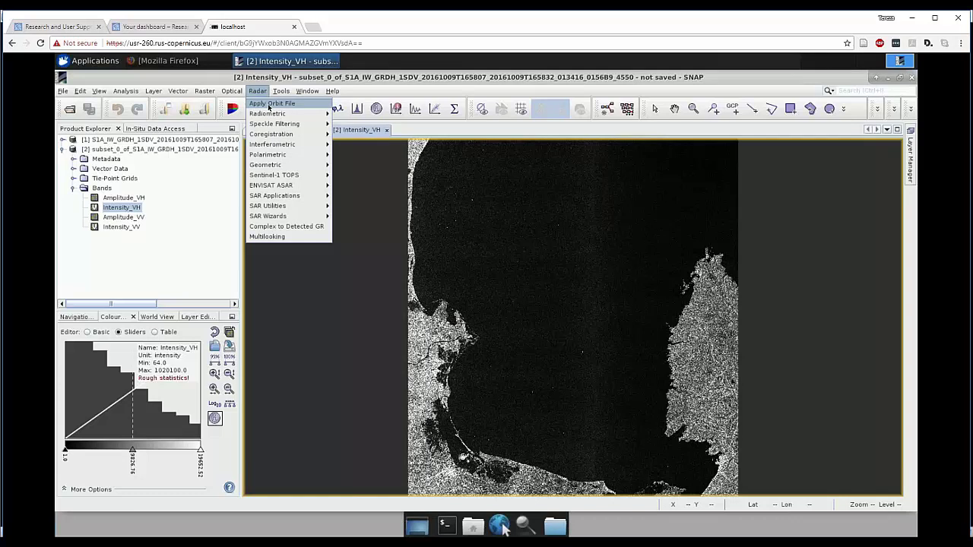
click(270, 104)
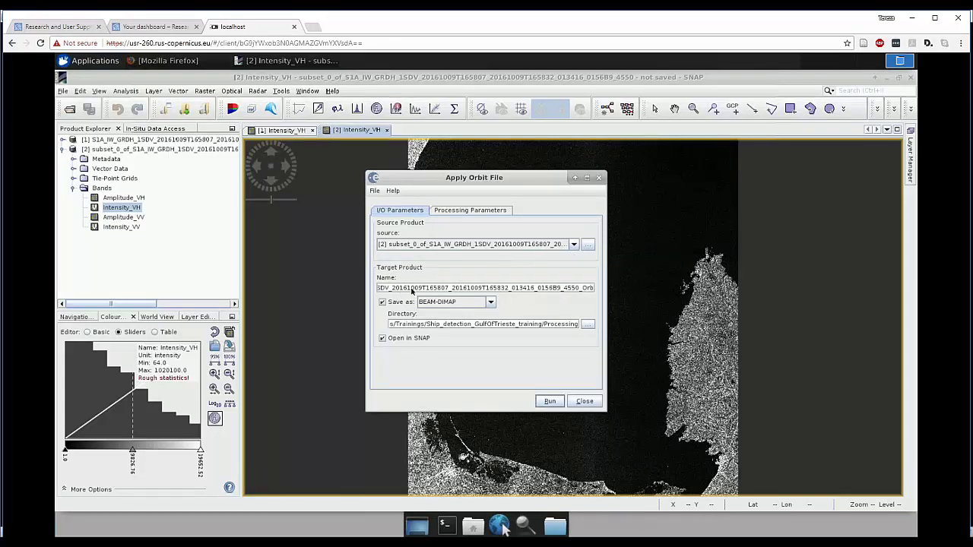
drag(451, 289, 561, 294)
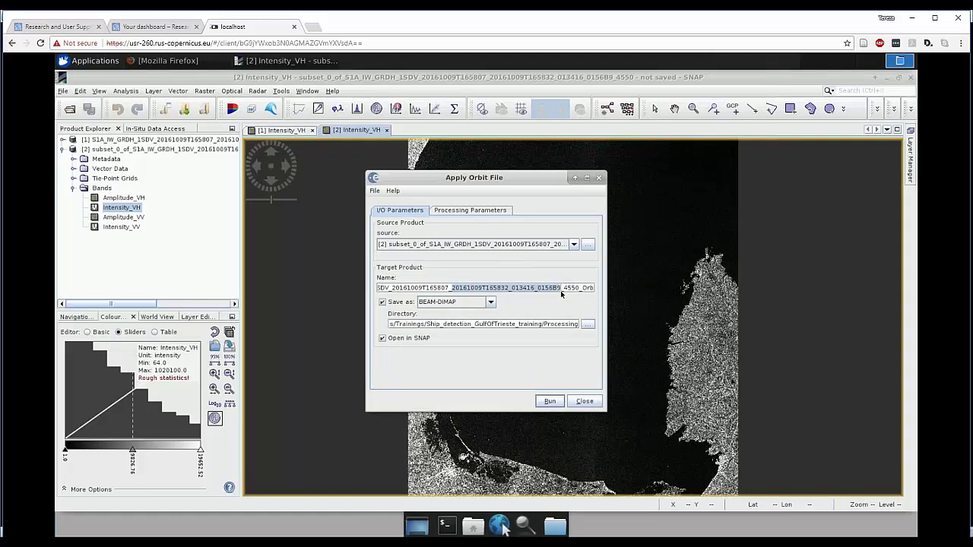
key(BackSpace)
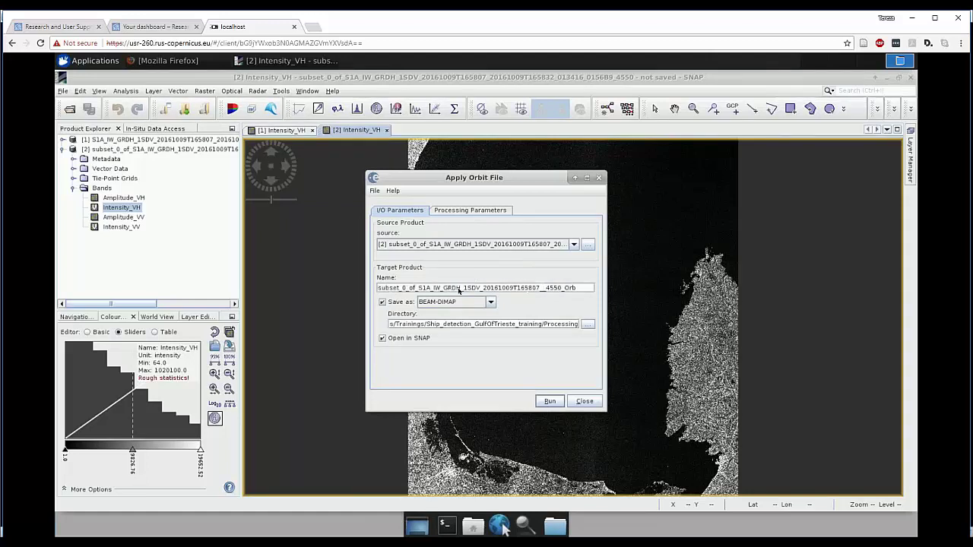
drag(417, 292, 402, 292)
key(BackSpace)
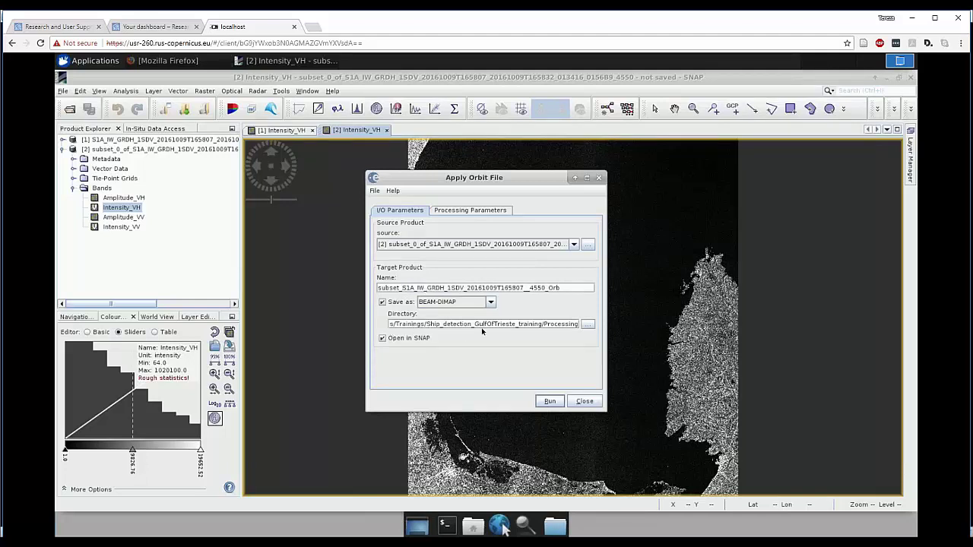
- Set the output directory to Training/OCEA01-ShipDetectionTrieste/Processing
click(588, 325)
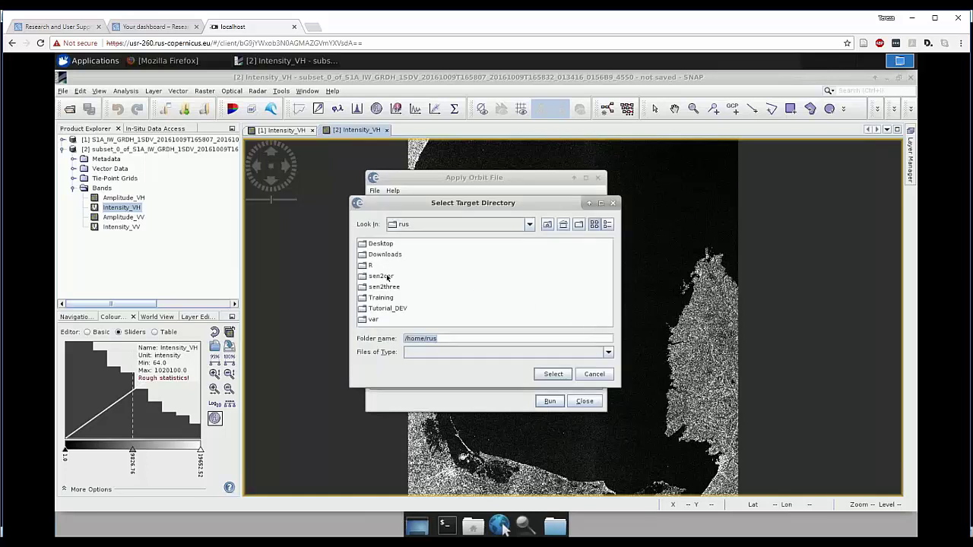
double_click(382, 298)
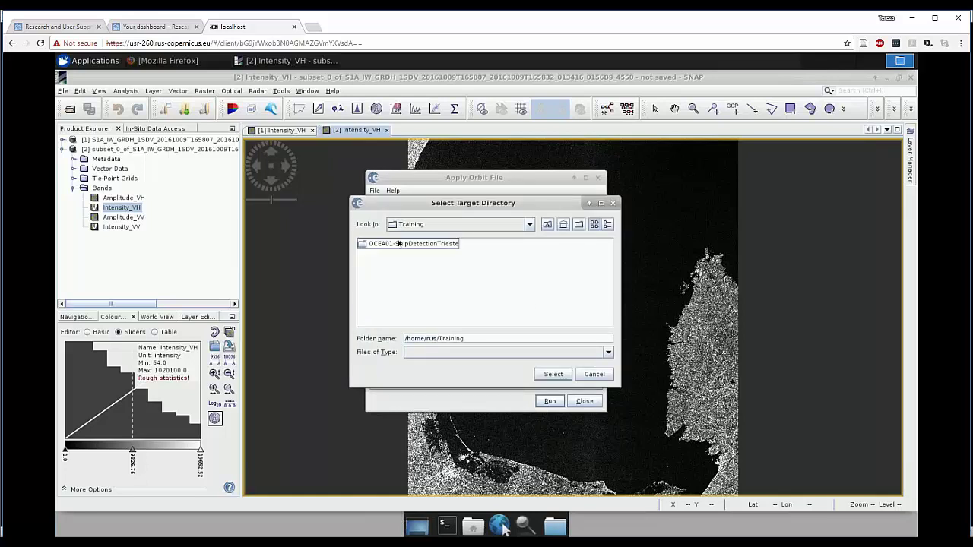
double_click(398, 243)
click(386, 265)
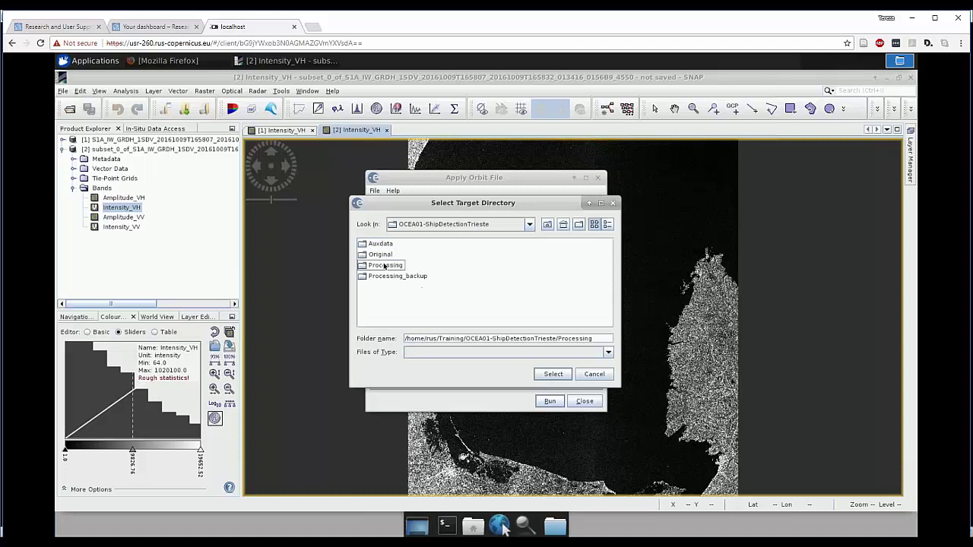
click(386, 265)
click(554, 374)
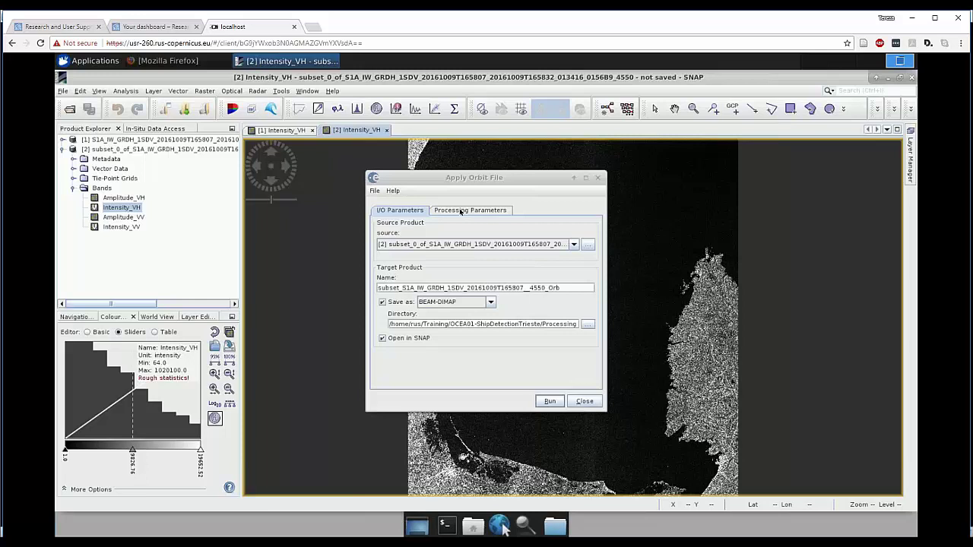
- Review the Sentinel Precise (Auto Download) orbit parameters, then close the finished run, producing product [3]
click(461, 212)
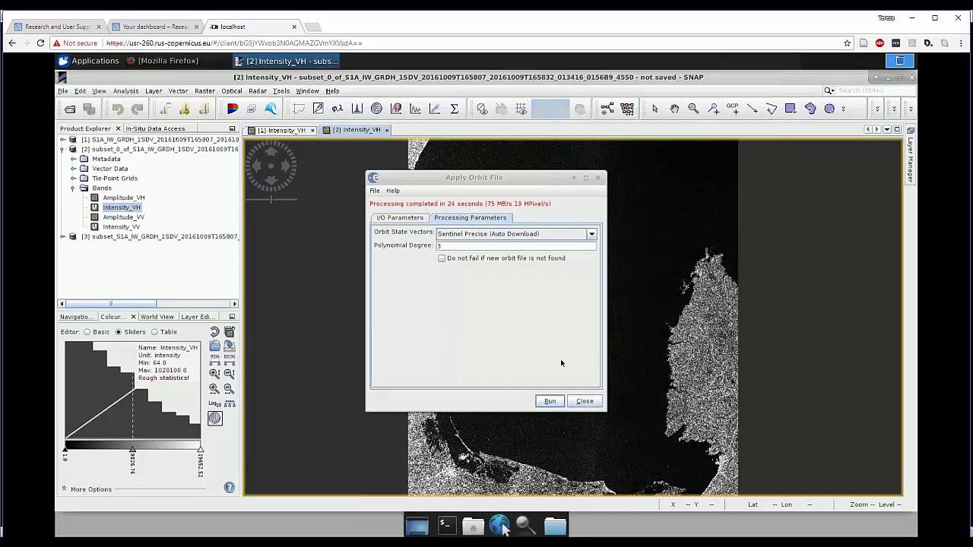
click(585, 402)
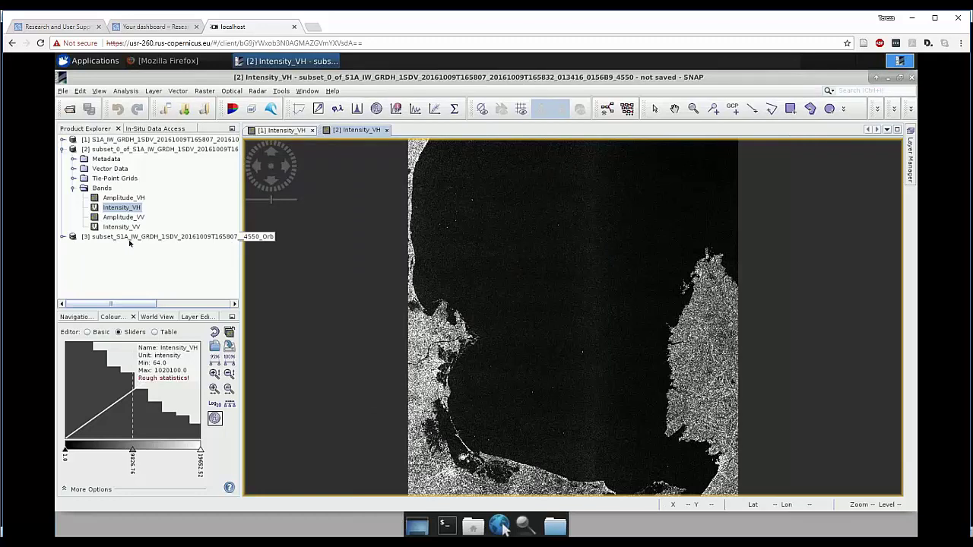
- Display Intensity_VH of orbit-corrected product [3] and close the [1] and [2] Intensity_VH views
click(63, 150)
click(63, 159)
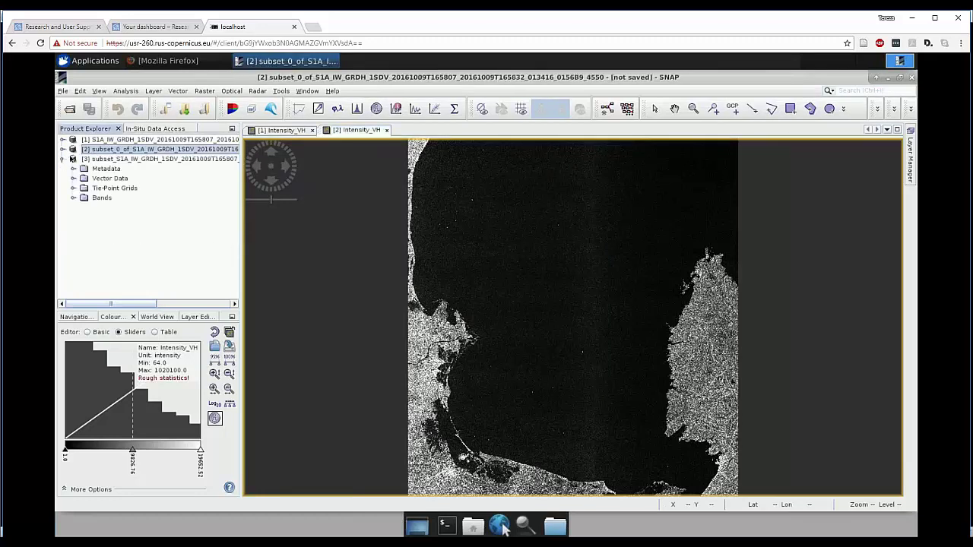
click(225, 159)
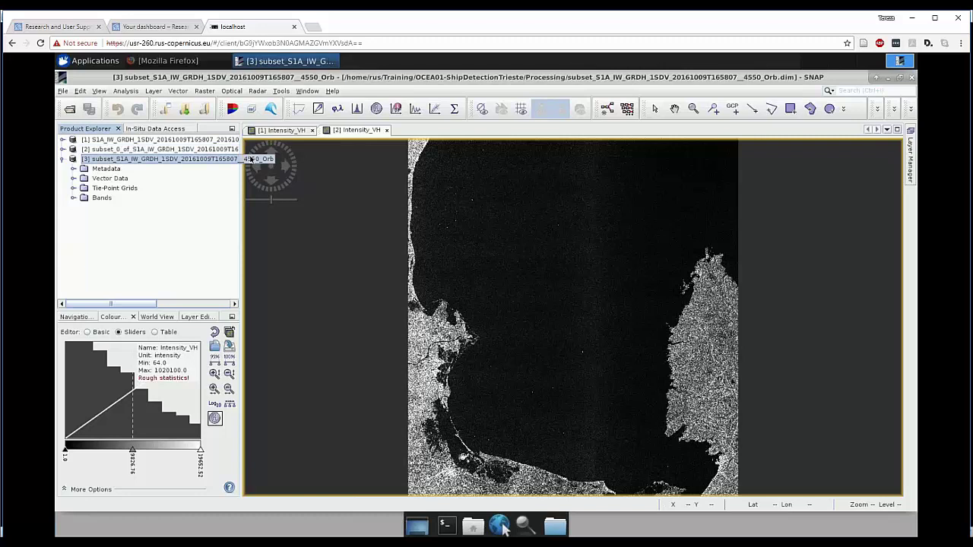
click(73, 198)
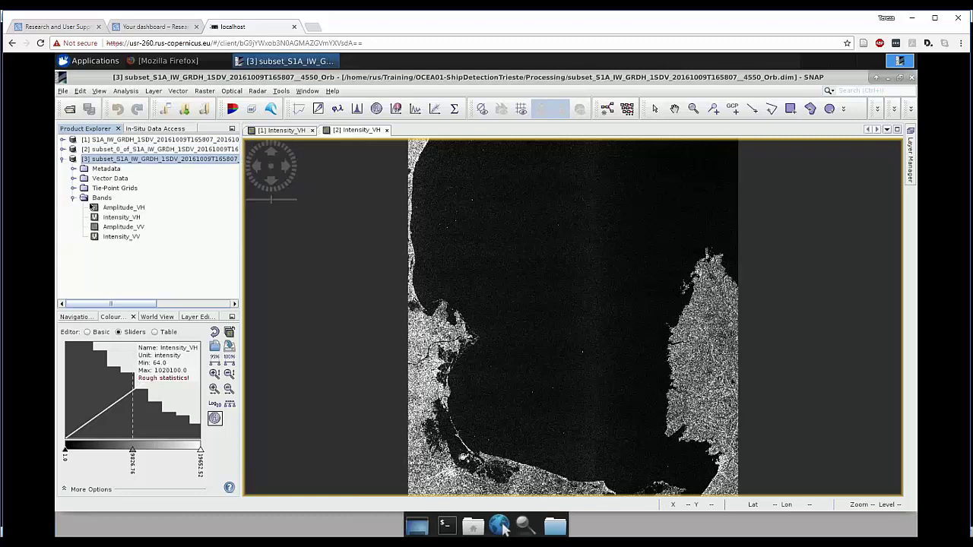
double_click(124, 217)
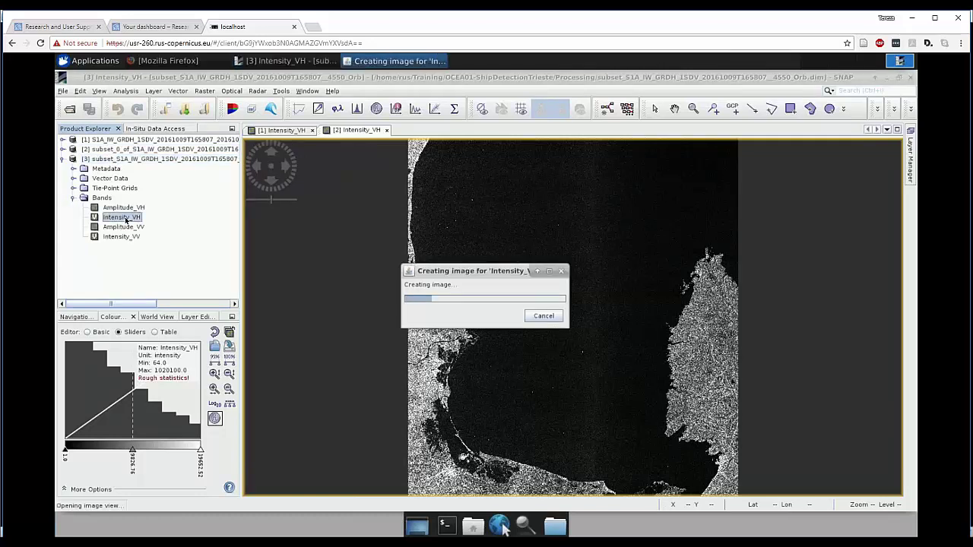
click(314, 131)
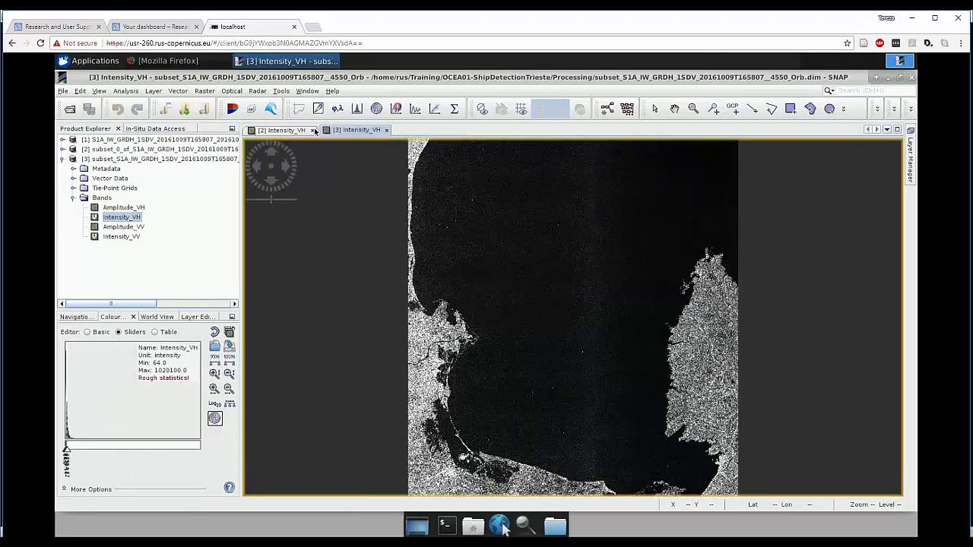
click(314, 131)
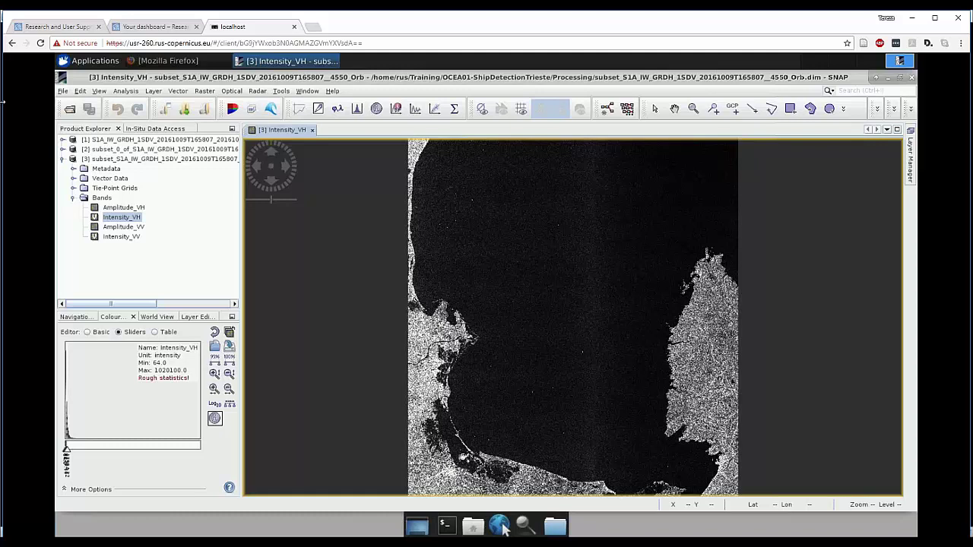
- Import Auxdata/Gulf_of_Trieste_seamask_UTM33.shp as an ESRI Shapefile overlay on the Intensity_VH image
click(177, 91)
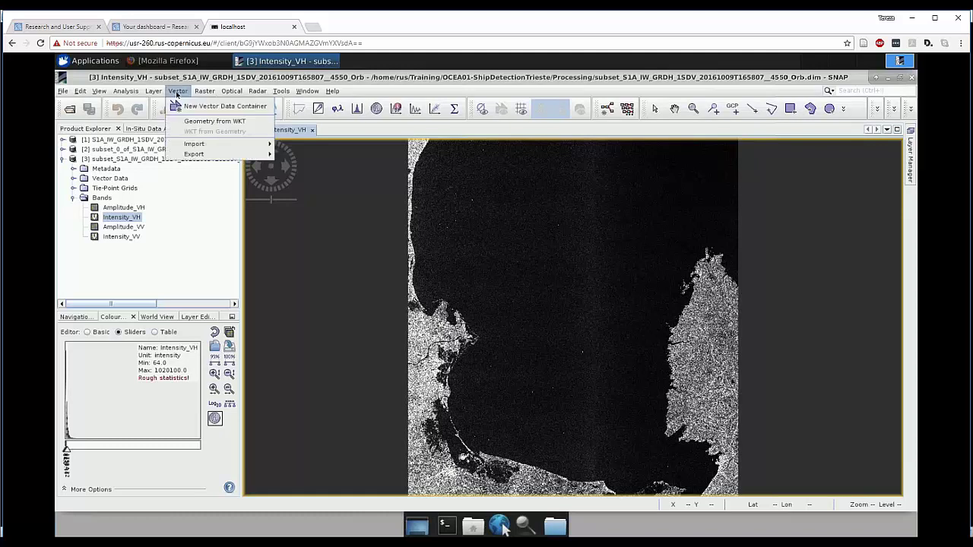
mouse_move(186, 145)
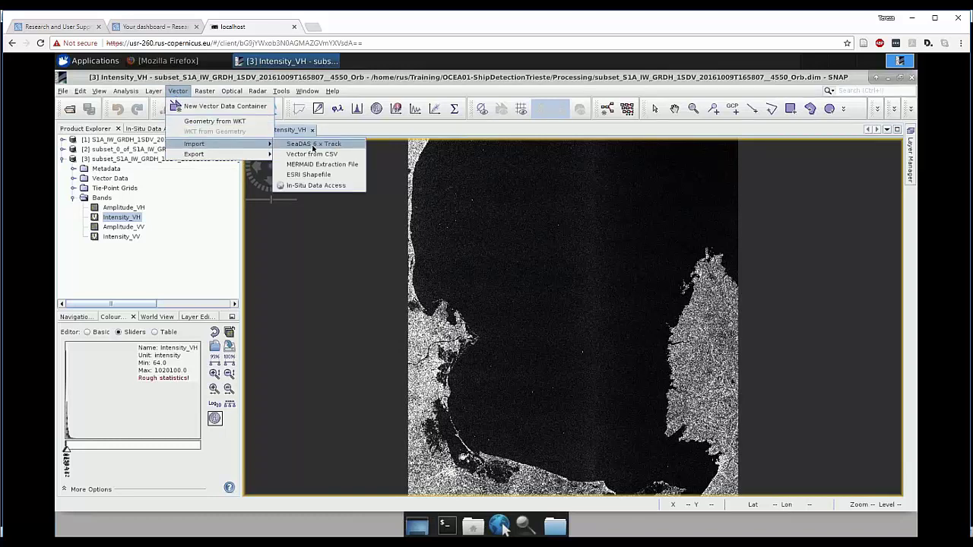
click(311, 174)
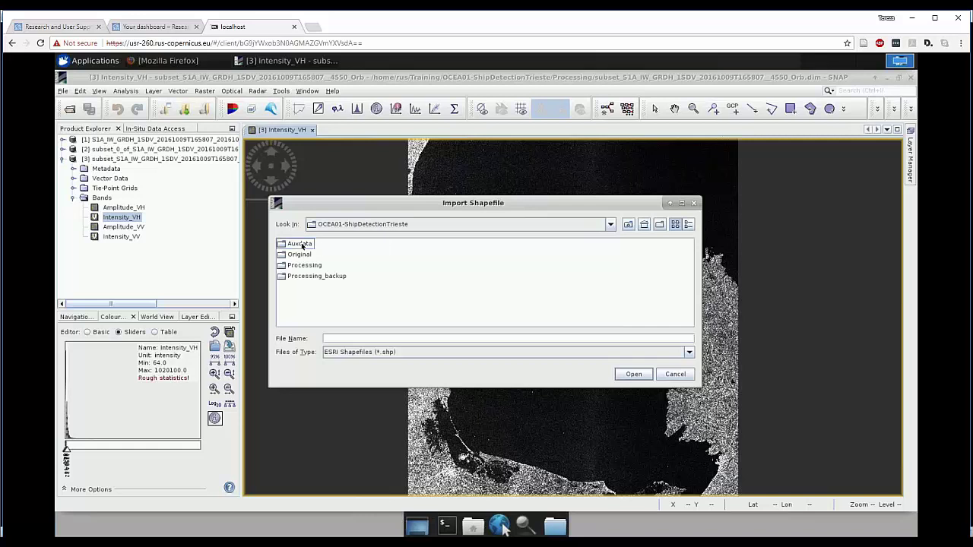
double_click(296, 244)
click(312, 246)
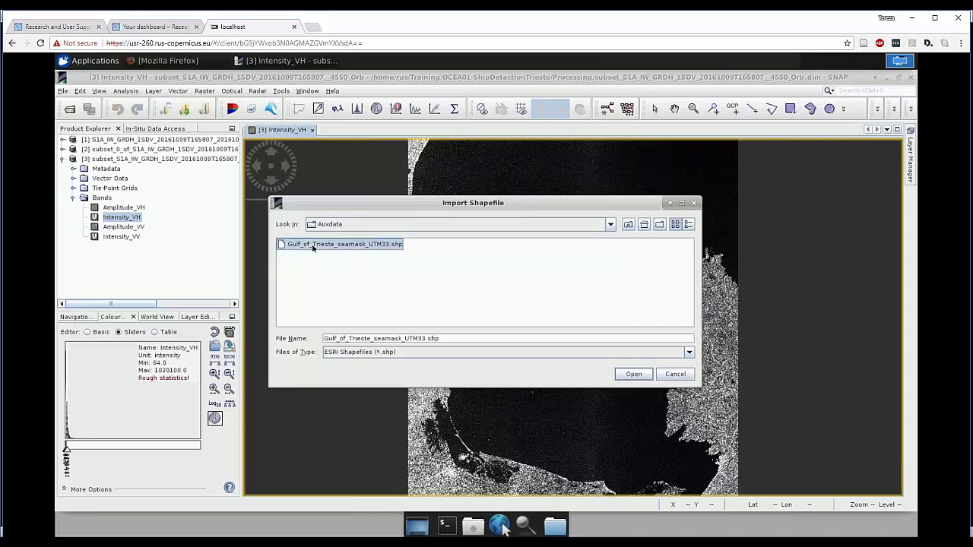
double_click(313, 245)
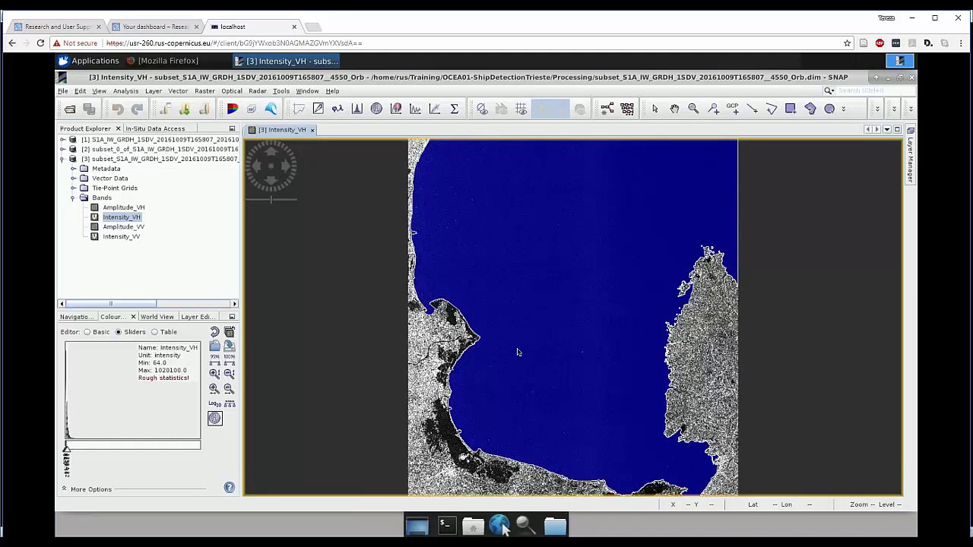
scroll(503, 529, down, 3)
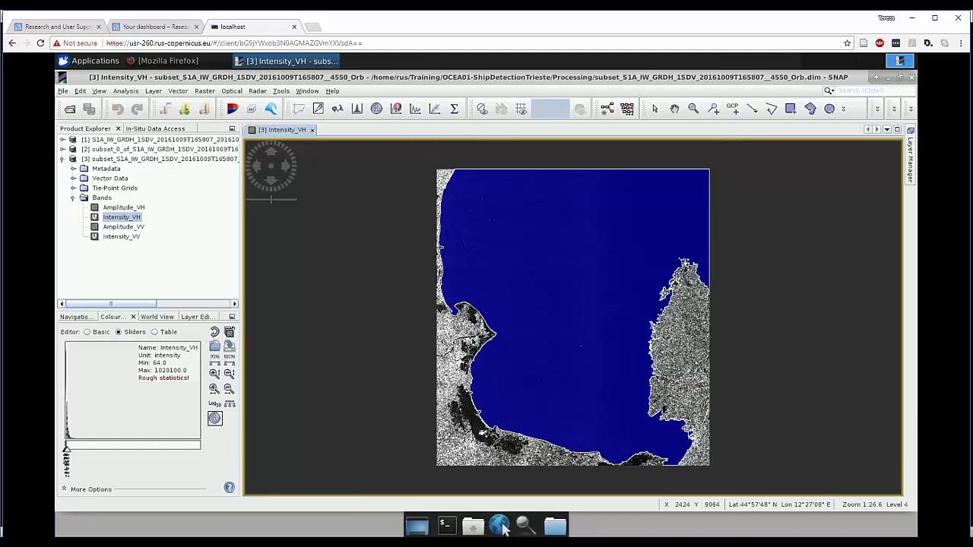
scroll(502, 530, up, 4)
scroll(473, 342, up, 5)
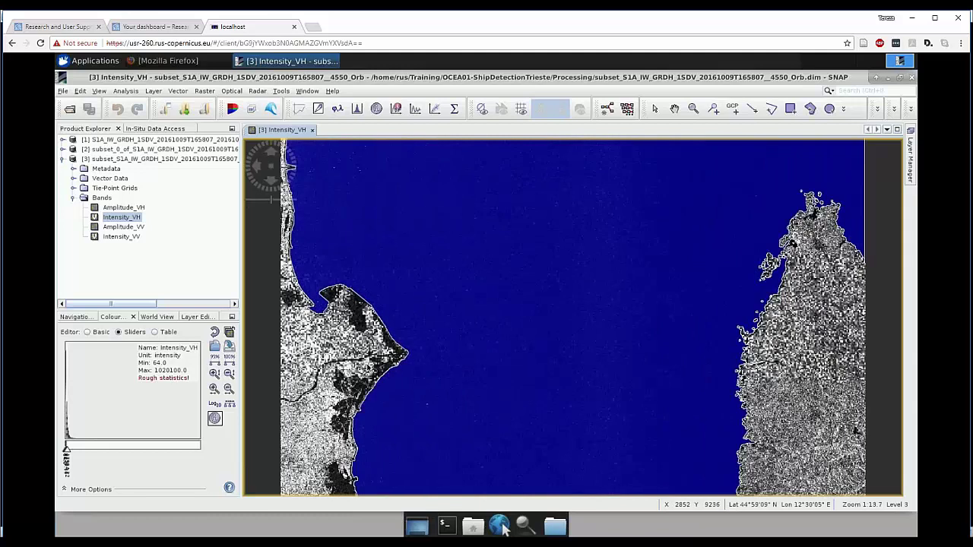
click(675, 109)
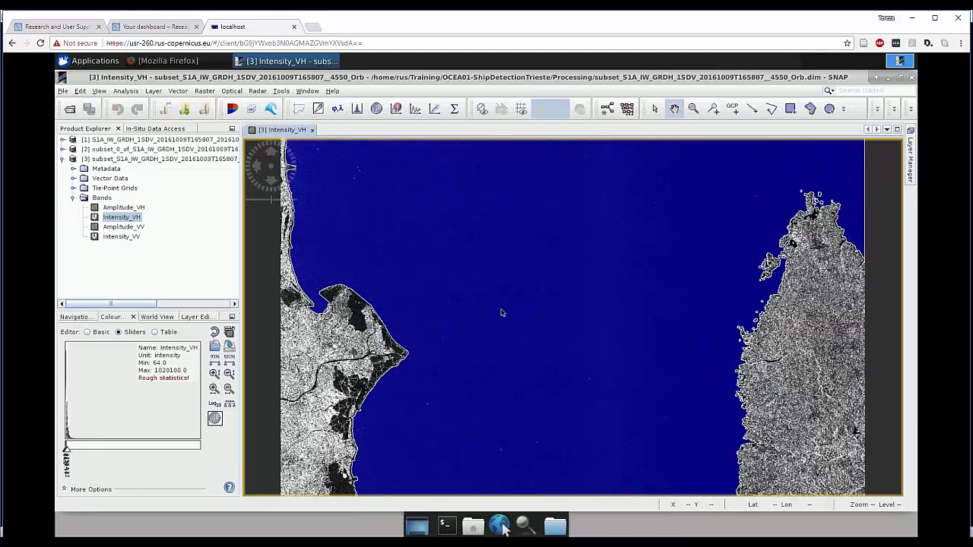
drag(655, 294, 584, 312)
scroll(582, 311, up, 8)
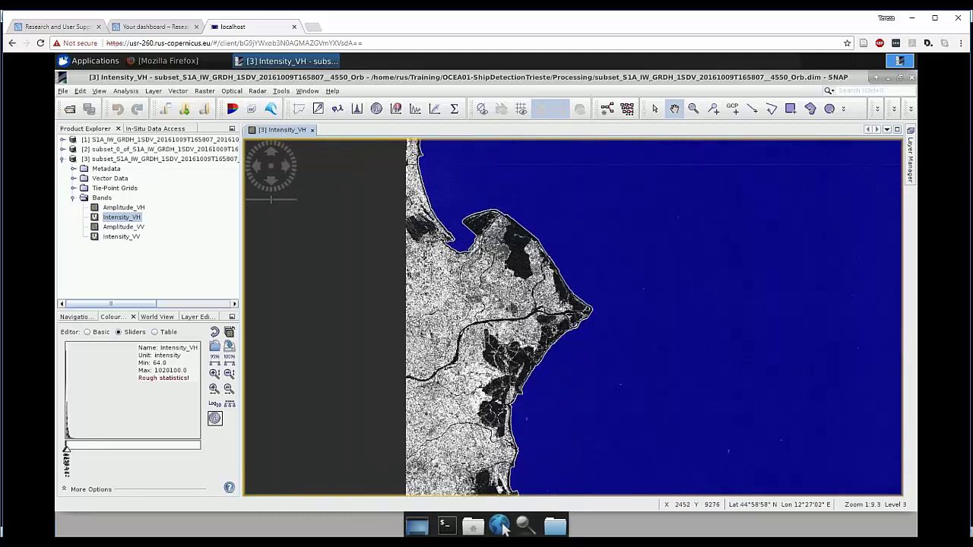
scroll(579, 311, up, 7)
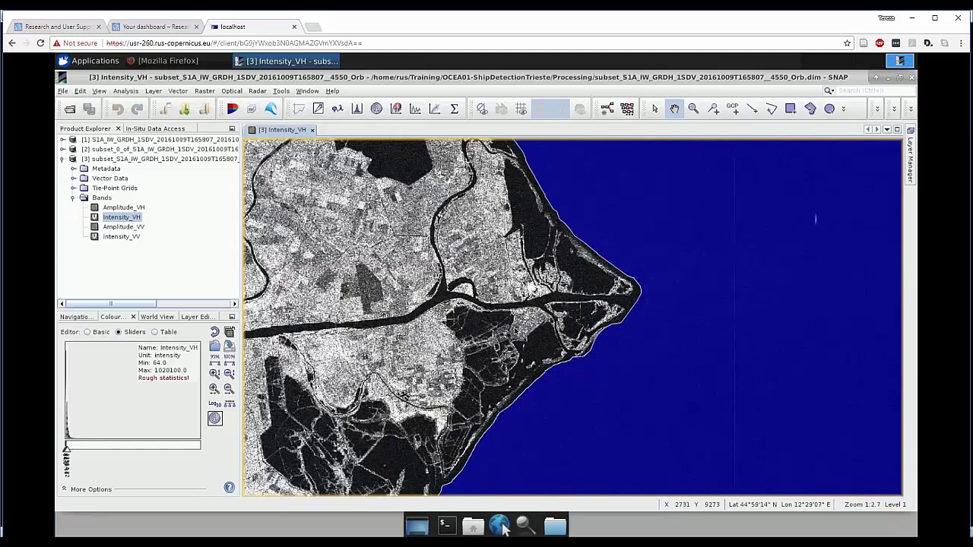
scroll(532, 319, down, 1)
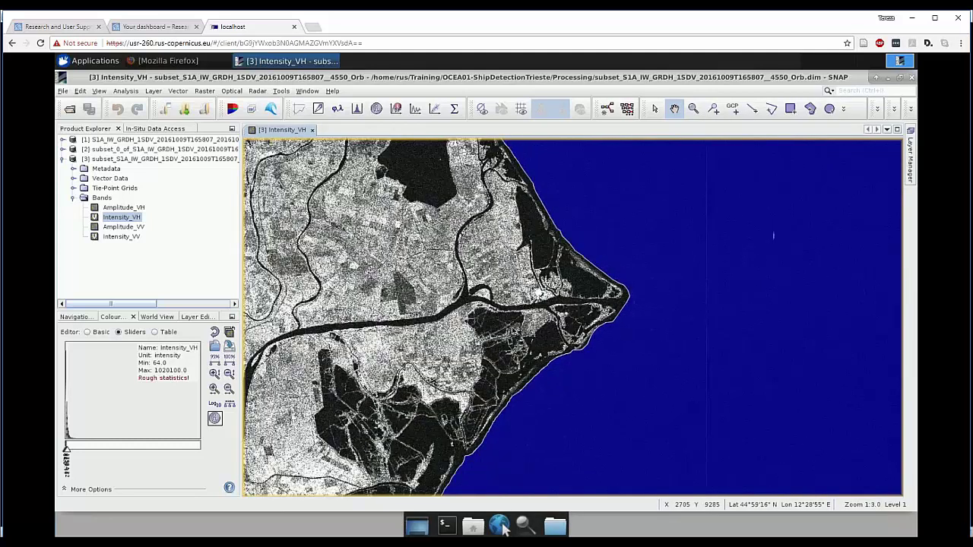
scroll(513, 330, down, 15)
drag(644, 300, 552, 309)
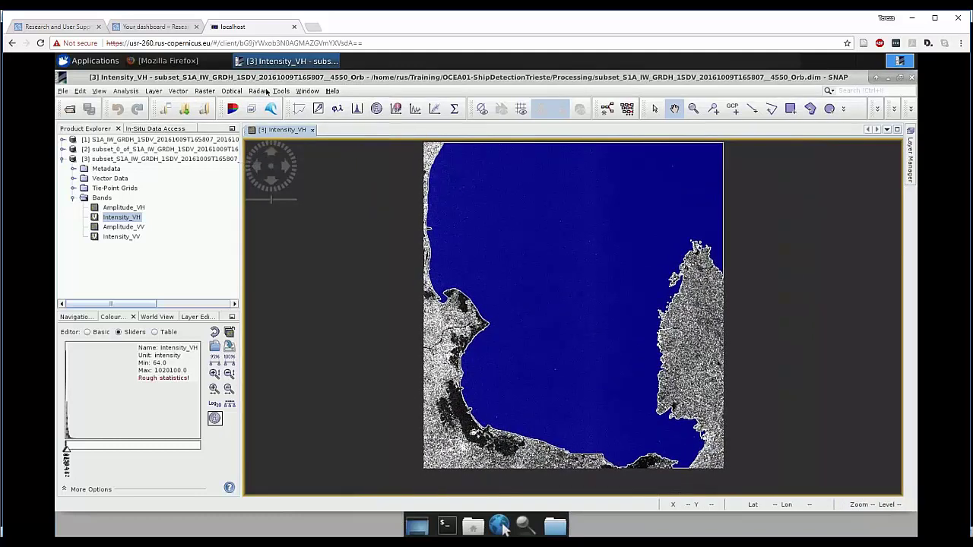
- Launch Radar > SAR Applications > Ocean Applications > Ocean Object Detection for product [3]
click(258, 92)
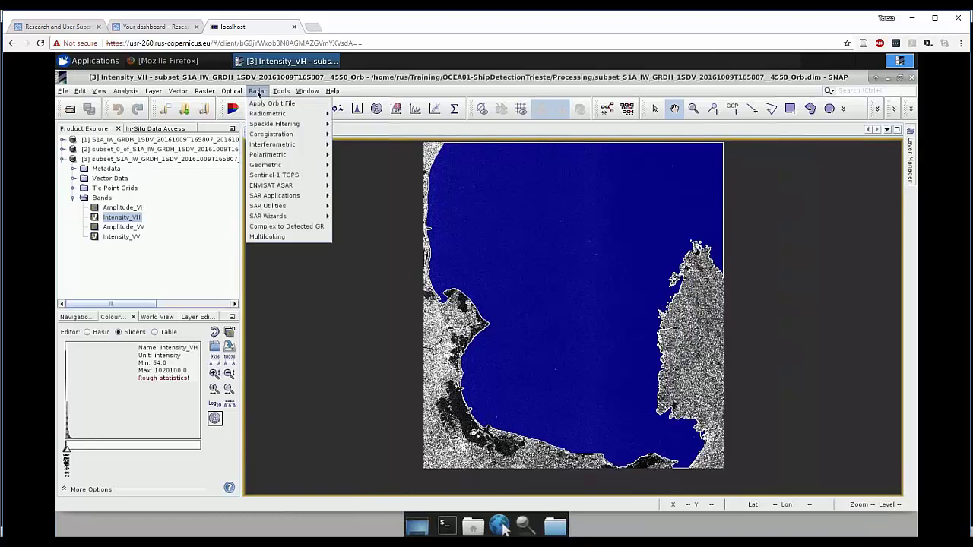
mouse_move(270, 200)
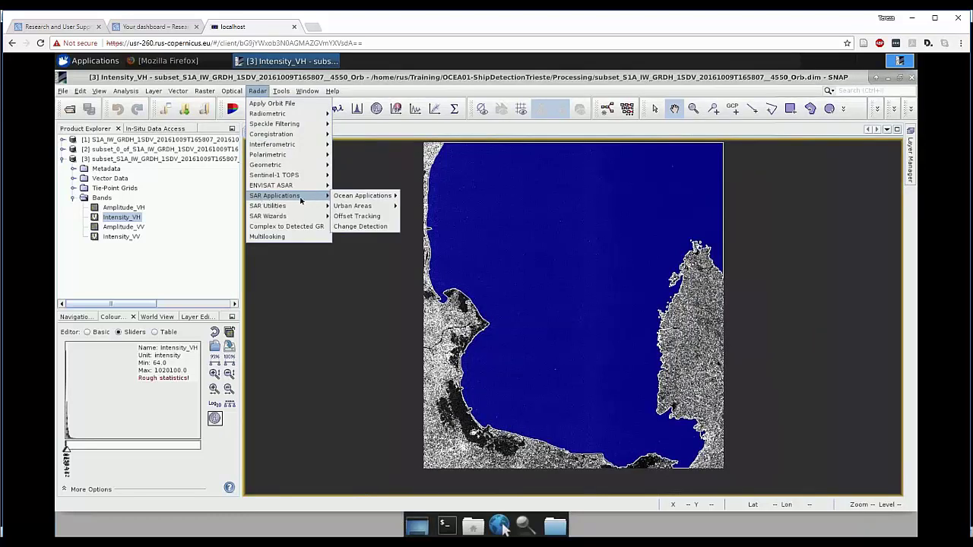
mouse_move(348, 200)
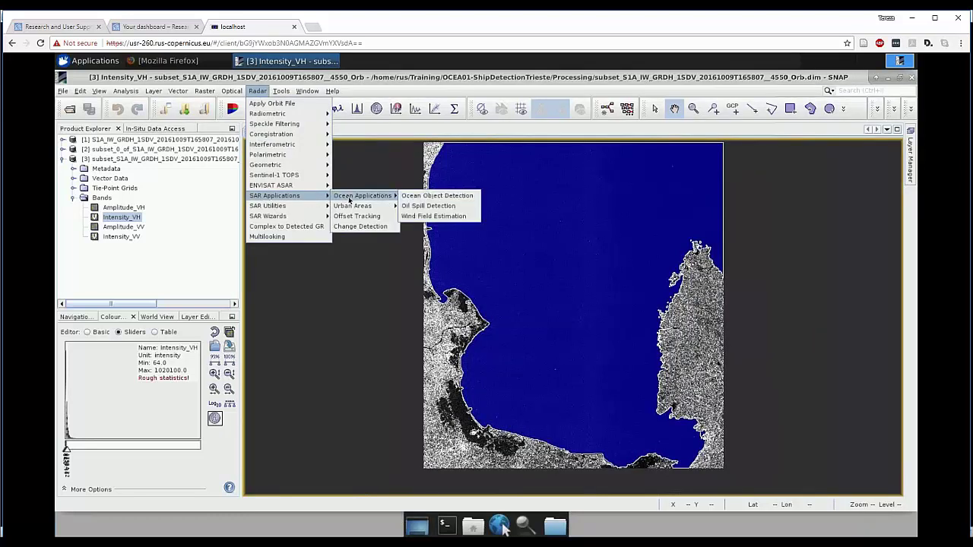
click(414, 196)
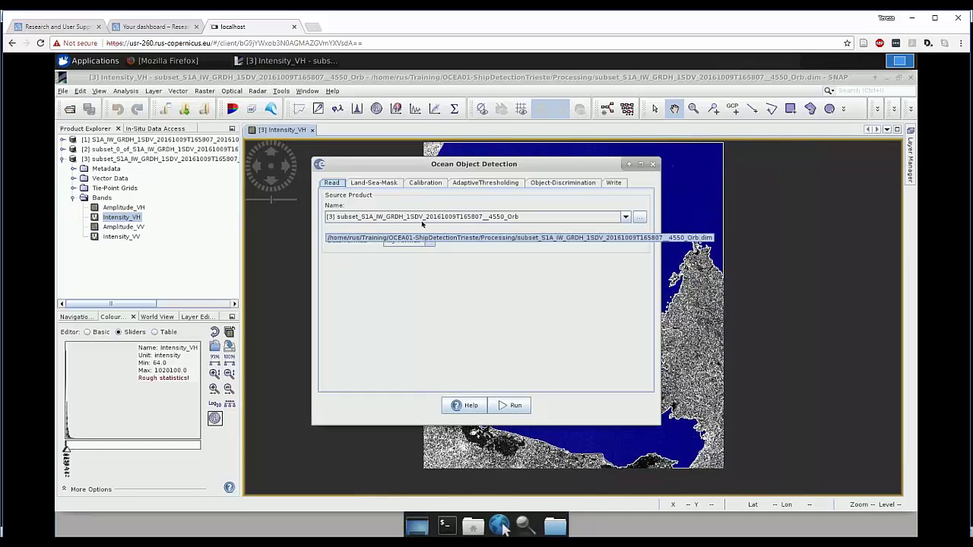
- Replace SRTM 3sec masking with the Gulf_of_Trieste_seamask_UTM33 vector mask, then view the Calibration settings
click(365, 184)
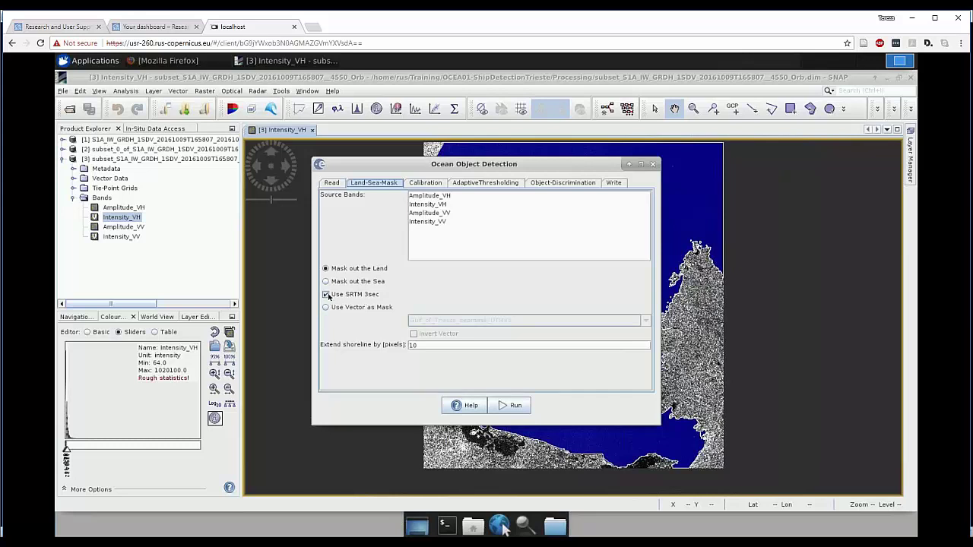
click(326, 296)
click(326, 308)
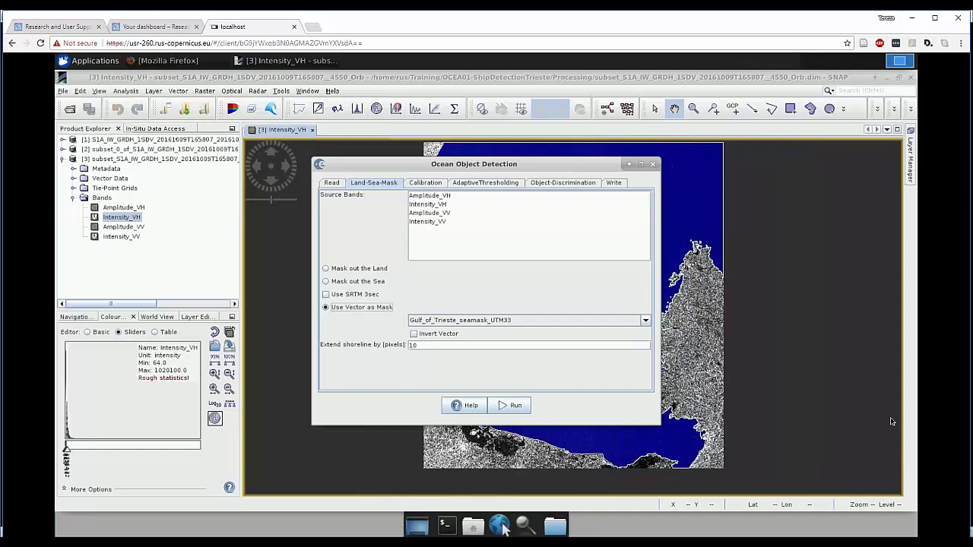
click(430, 185)
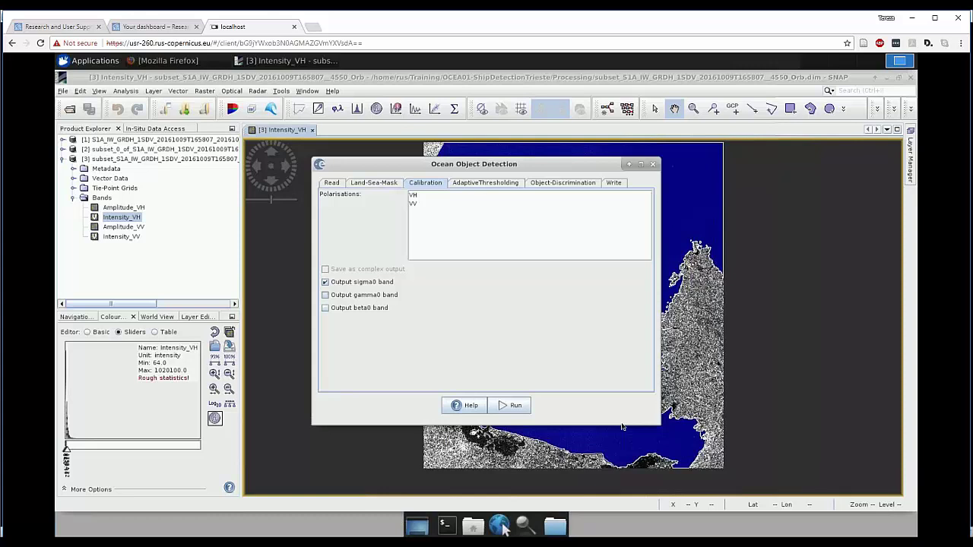
- Check the AdaptiveThresholding window sizes, then advance the slideshow to the CFAR 'Detection method 1' slide
click(479, 184)
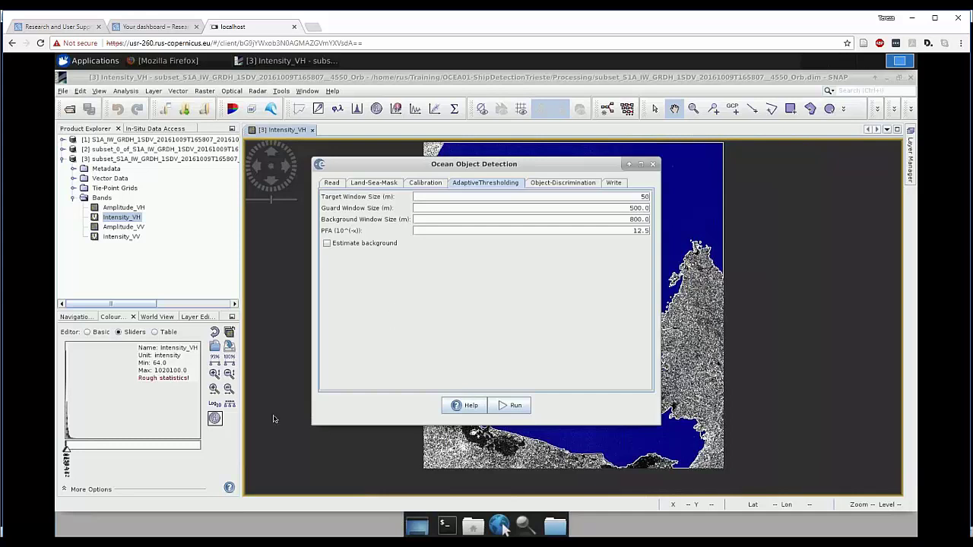
click(161, 543)
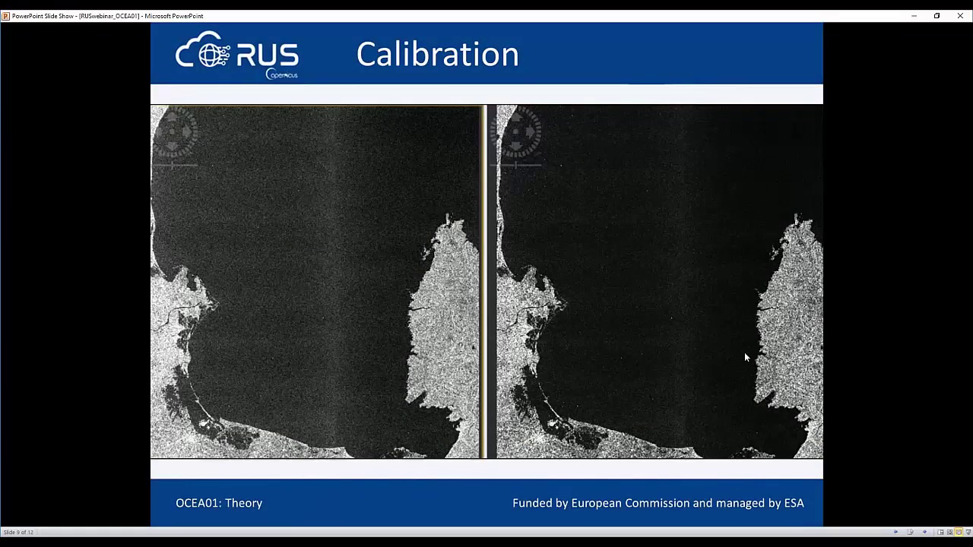
key(Right)
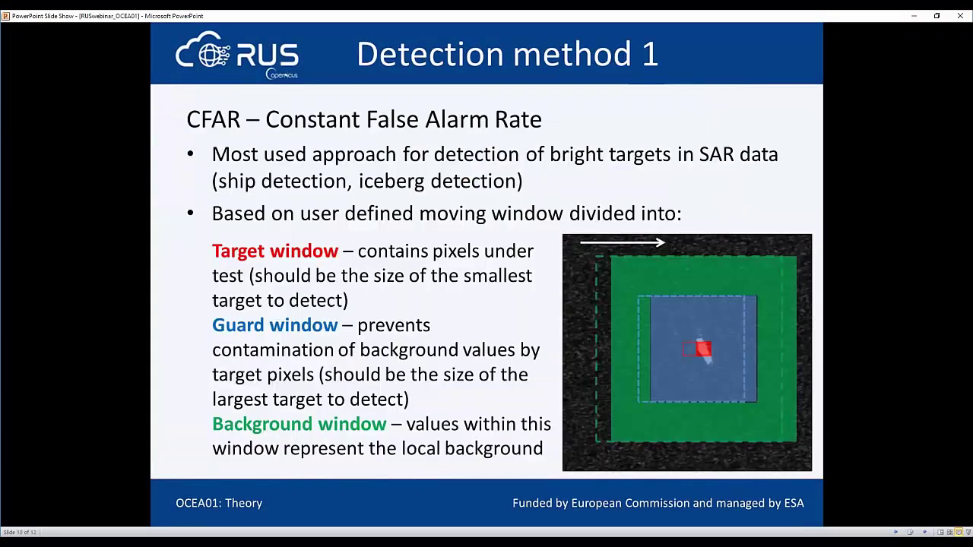
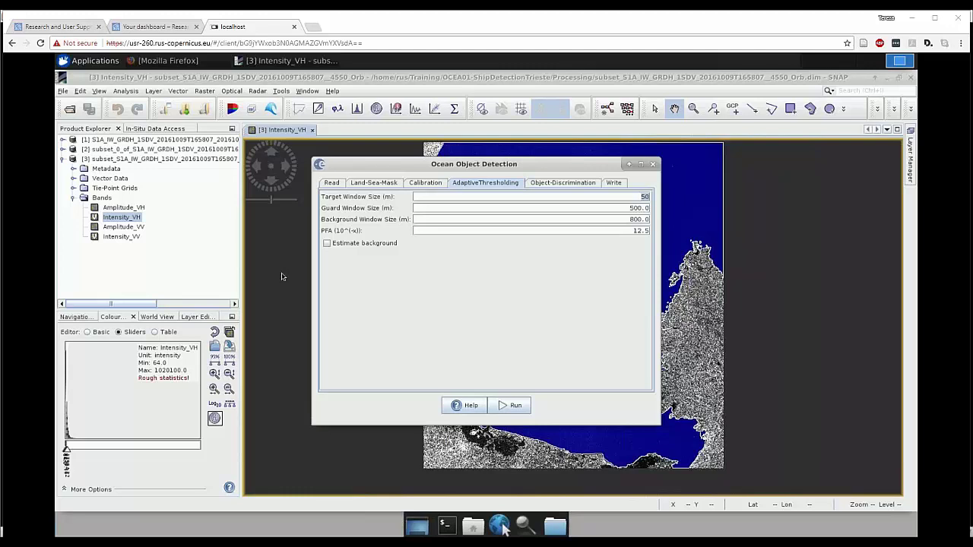
- Enter a 30 m target window size, then go to the Object-Discrimination target size limits
text(3)
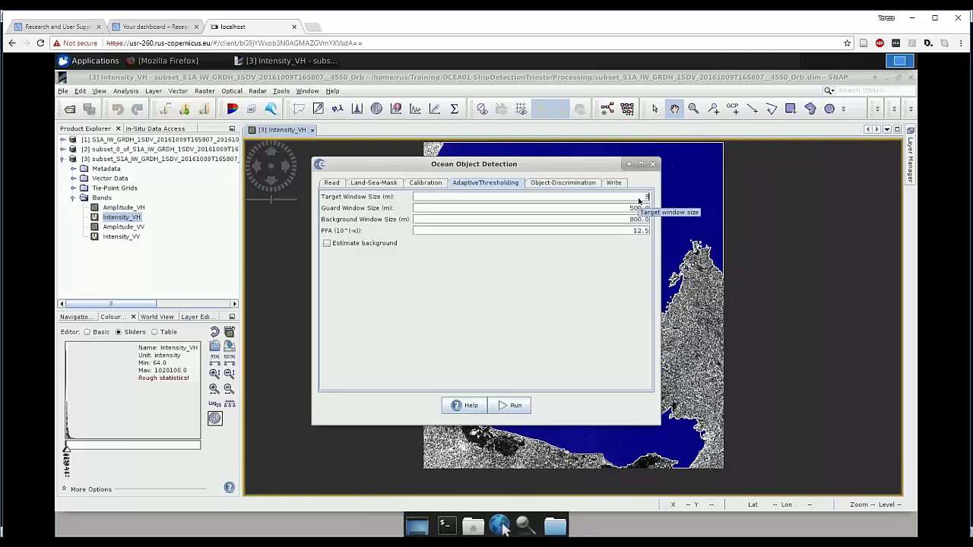
text(0)
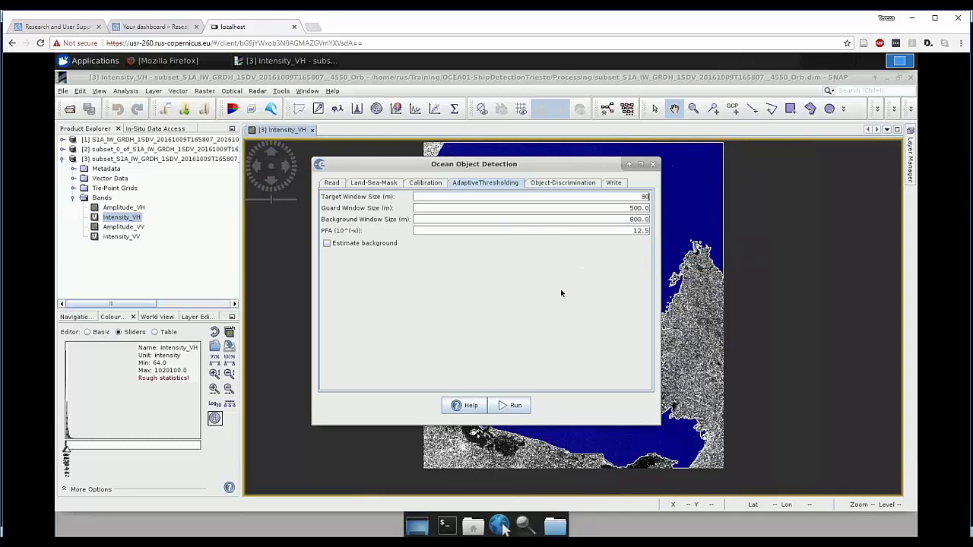
click(551, 184)
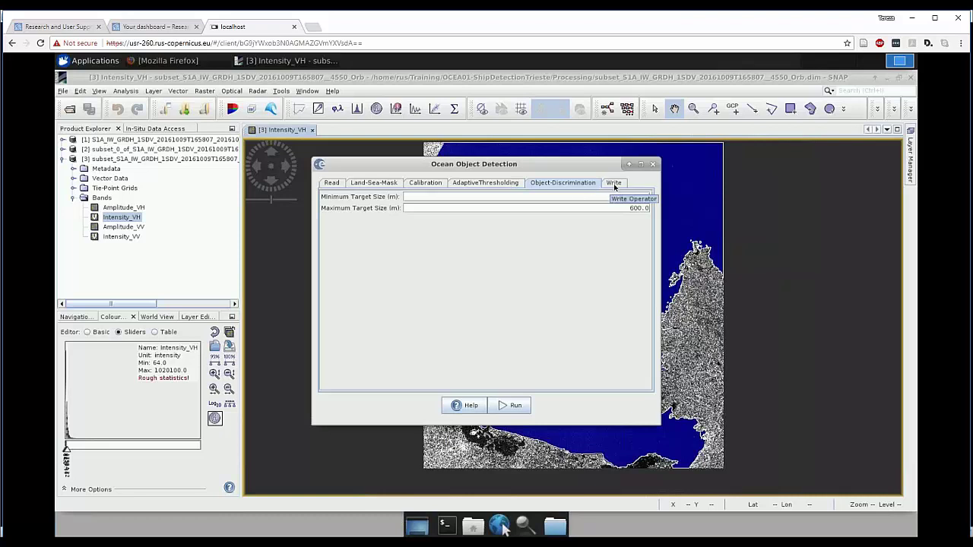
- Check the Write tab's target name, format and directory, then close Ocean Object Detection
click(614, 184)
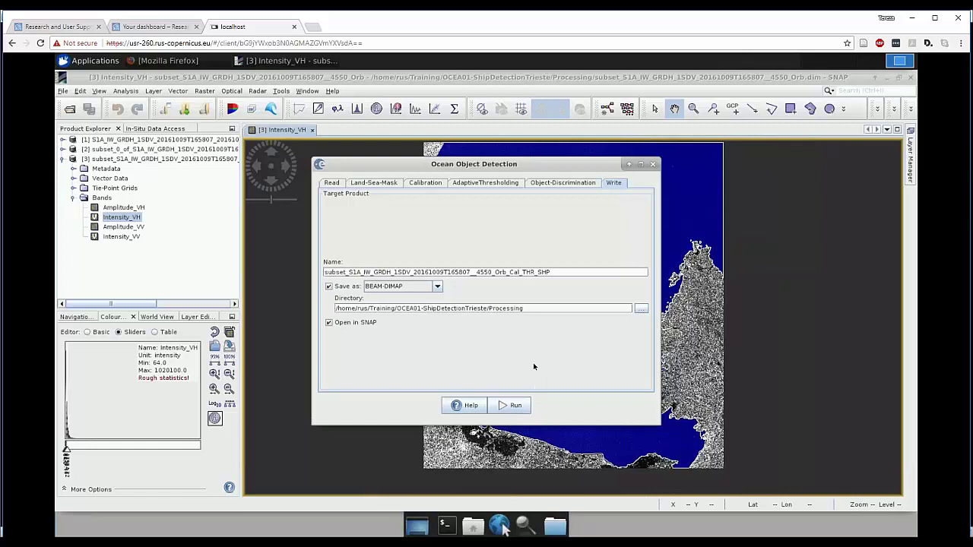
click(653, 165)
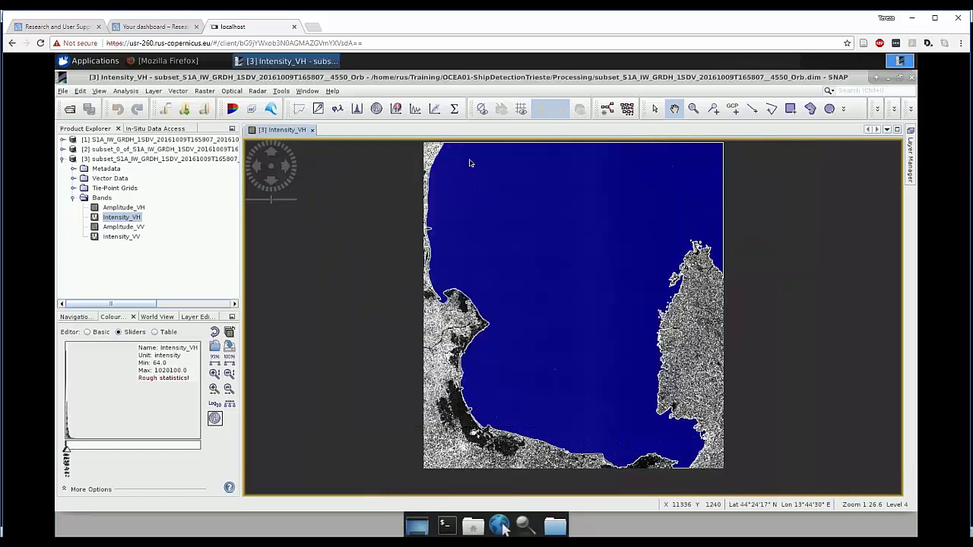
- Open Orb_Cal_THR_SHP.dim from the Processing folder and display product [4]'s Sigma0_VH band
click(70, 109)
click(628, 225)
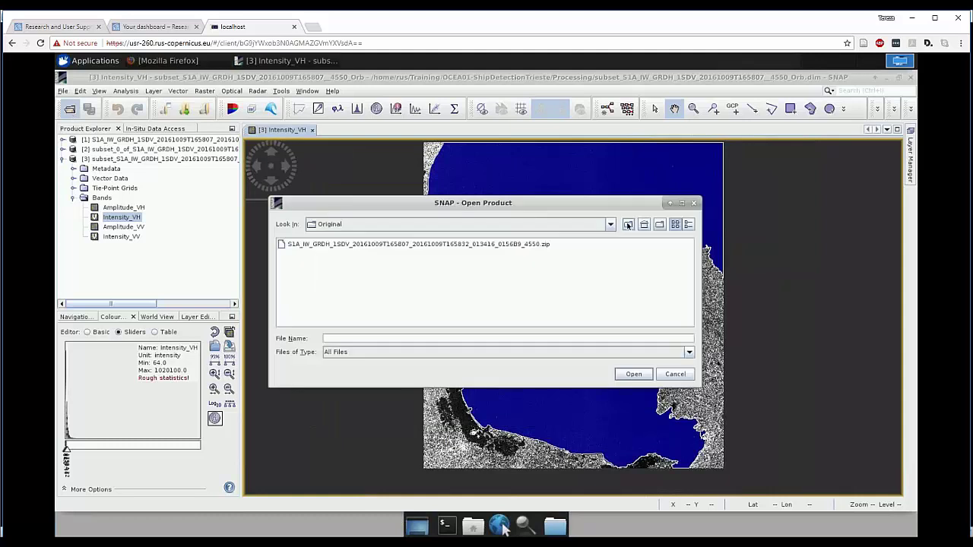
double_click(305, 266)
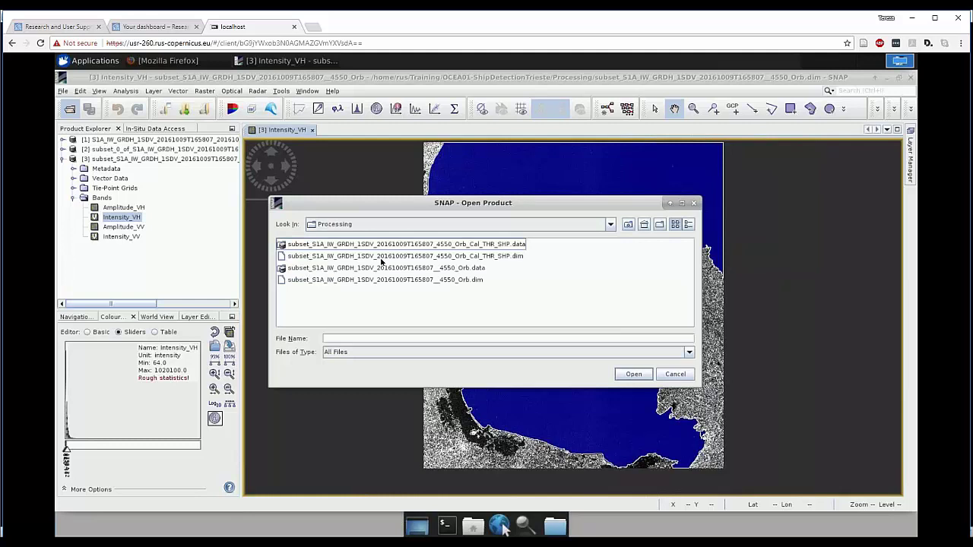
double_click(384, 257)
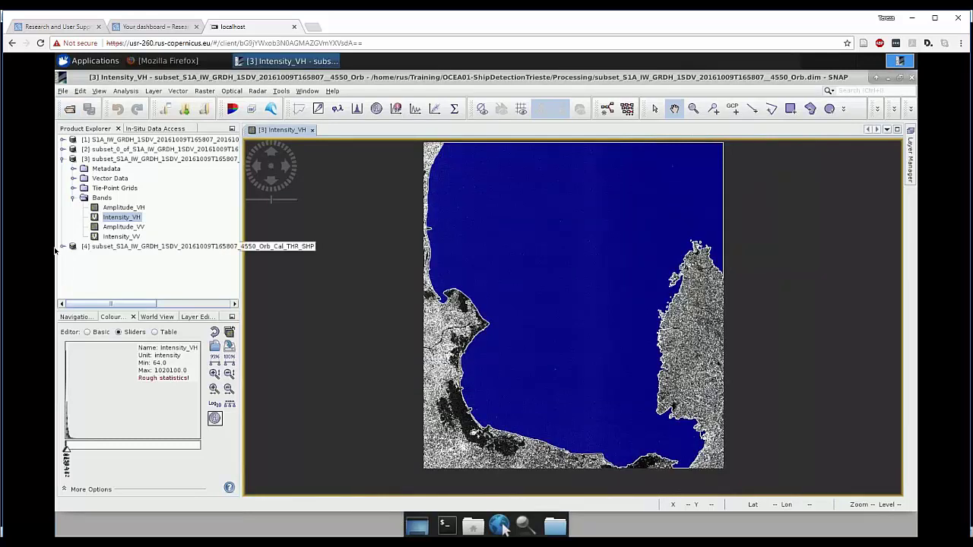
click(62, 247)
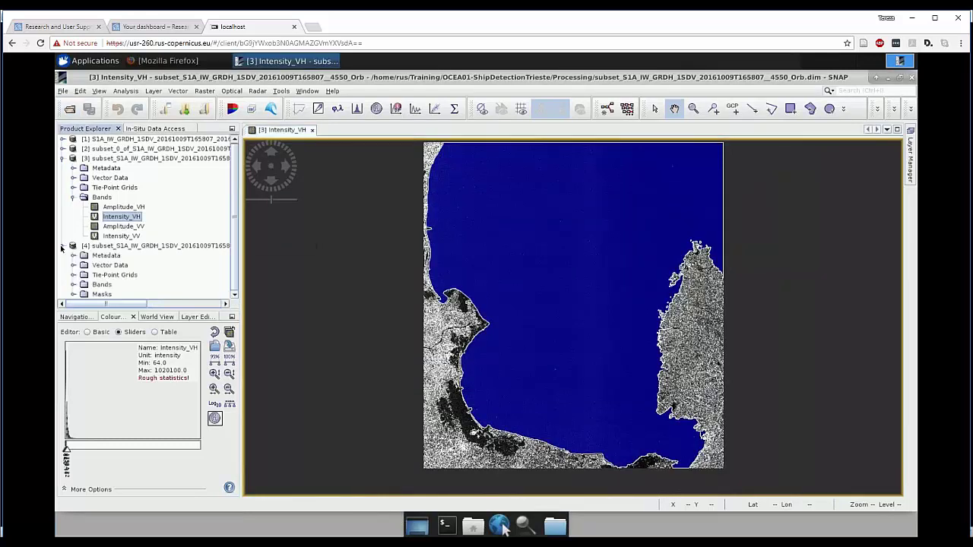
click(63, 159)
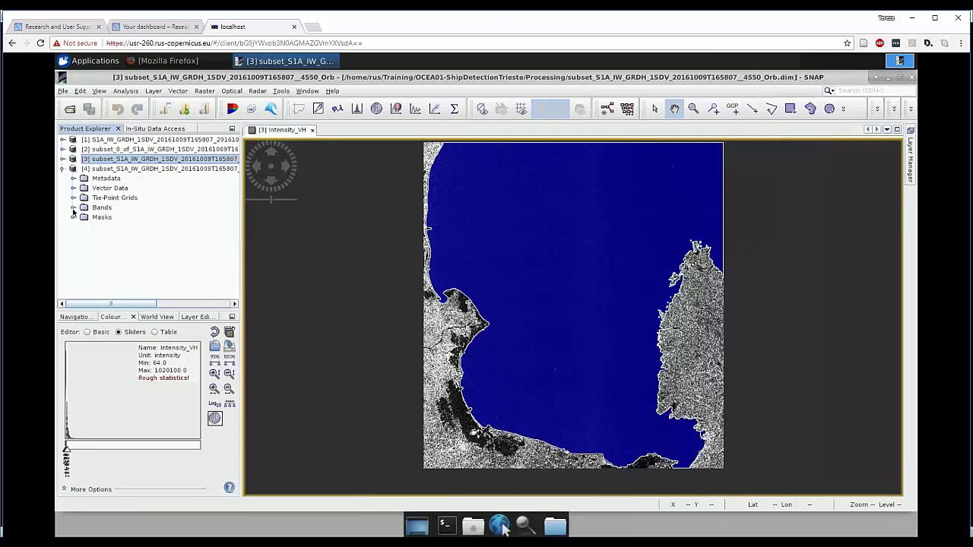
click(74, 210)
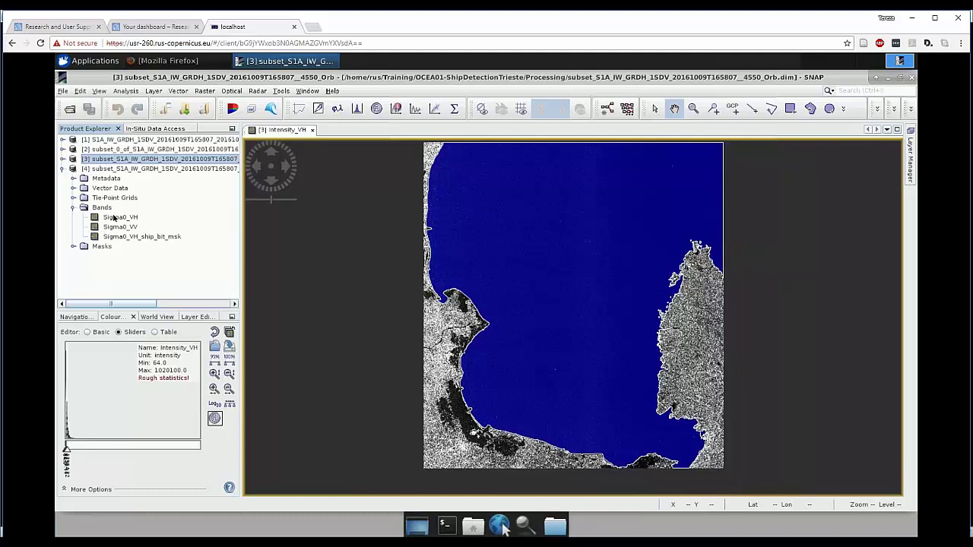
double_click(116, 218)
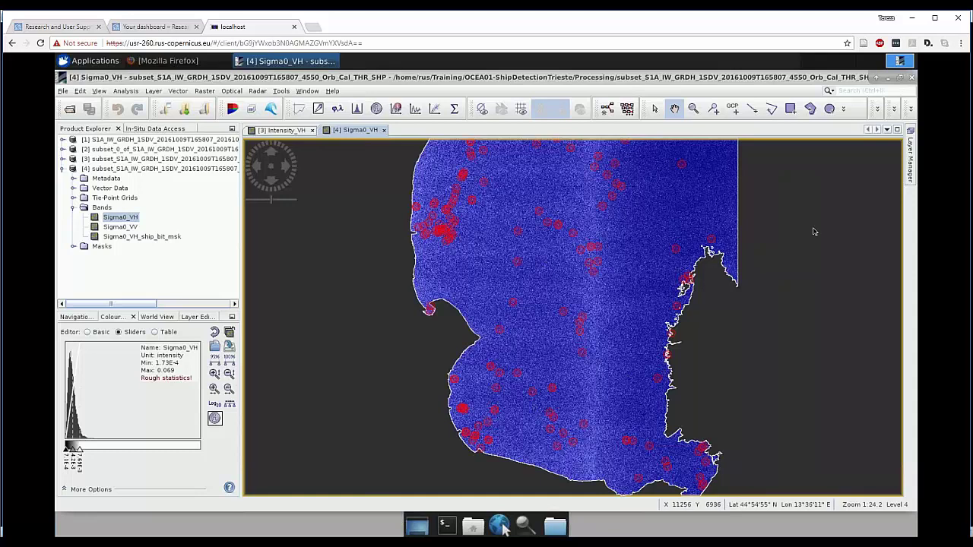
- Hide the Gulf_of_Trieste_seamask vector overlay in the Layer Manager
click(909, 173)
click(646, 243)
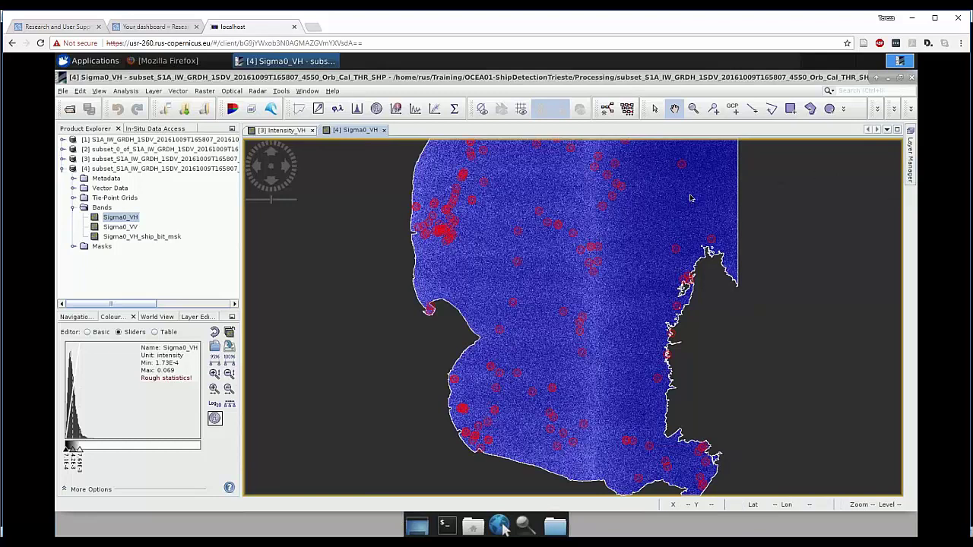
click(911, 173)
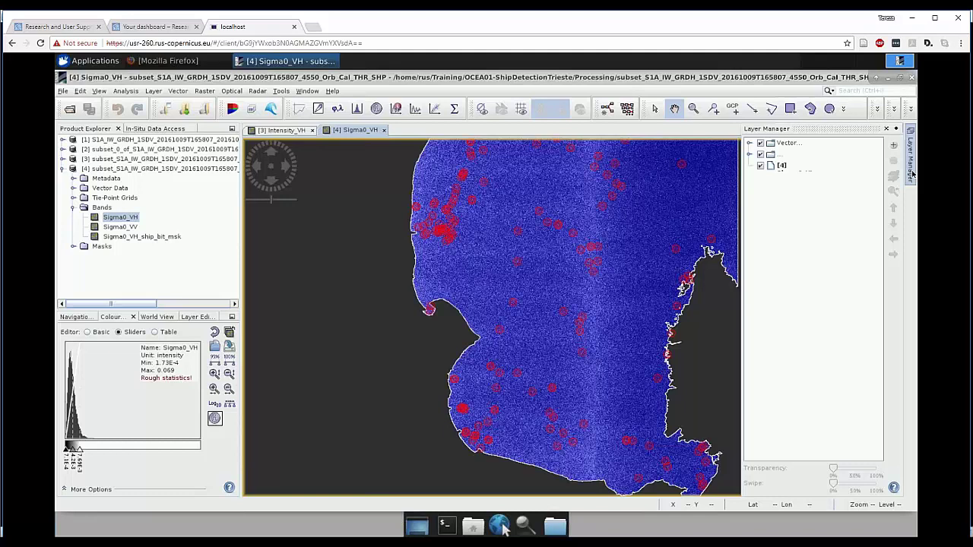
click(913, 174)
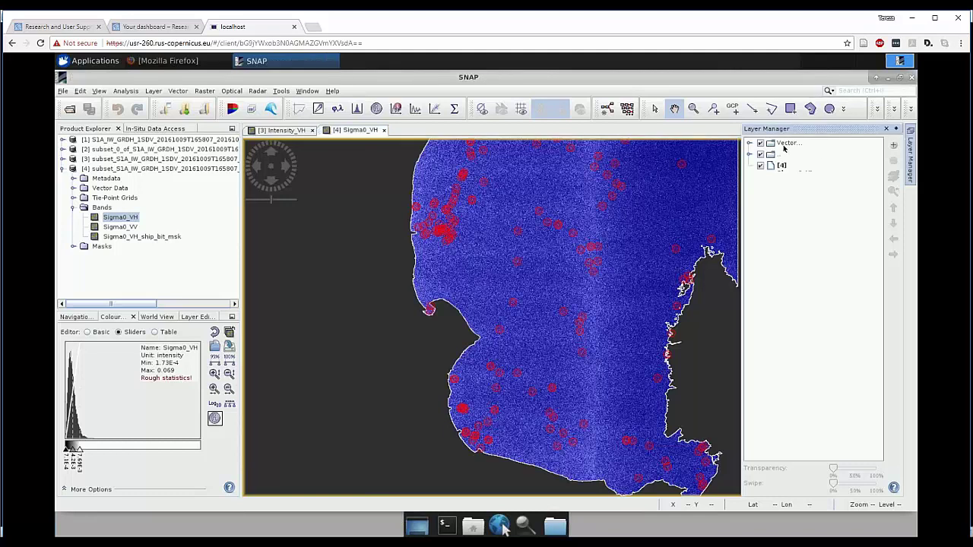
click(750, 144)
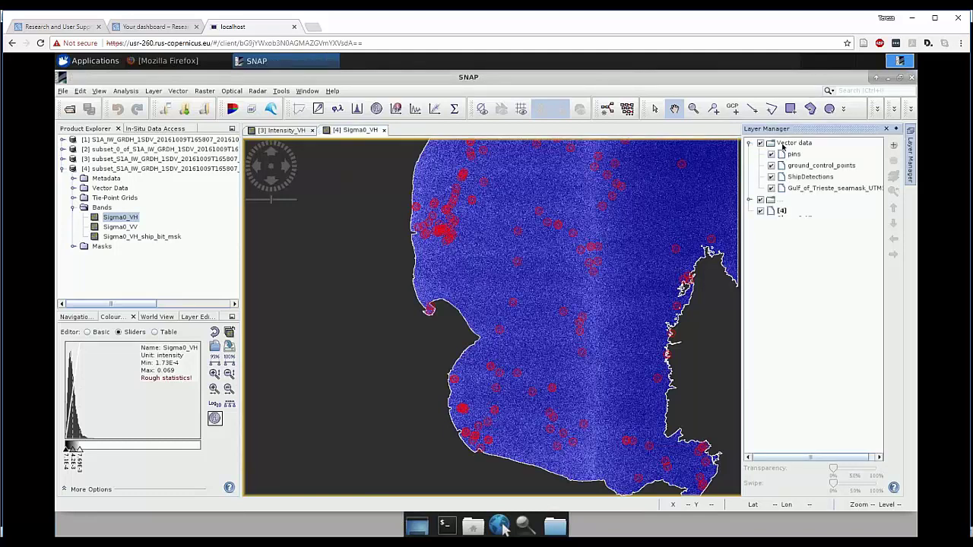
click(772, 189)
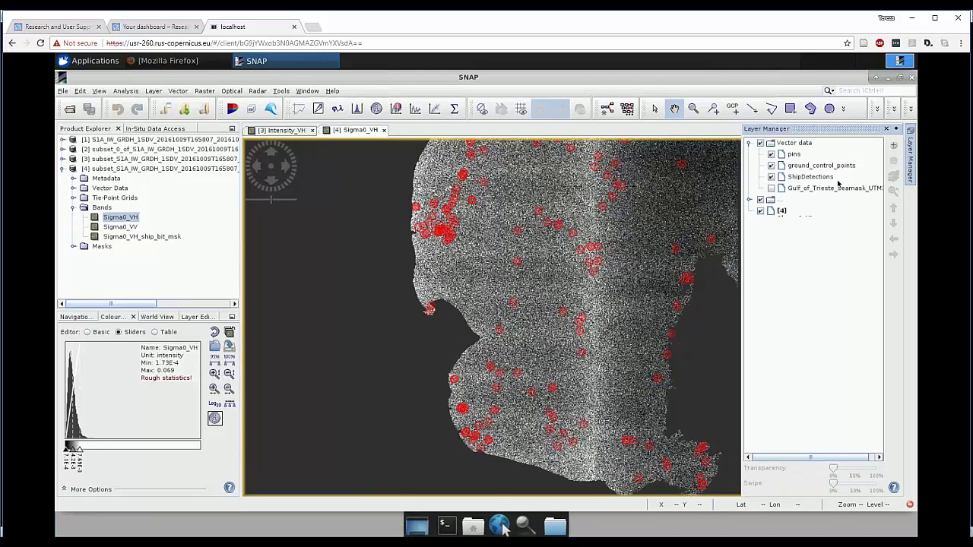
click(464, 271)
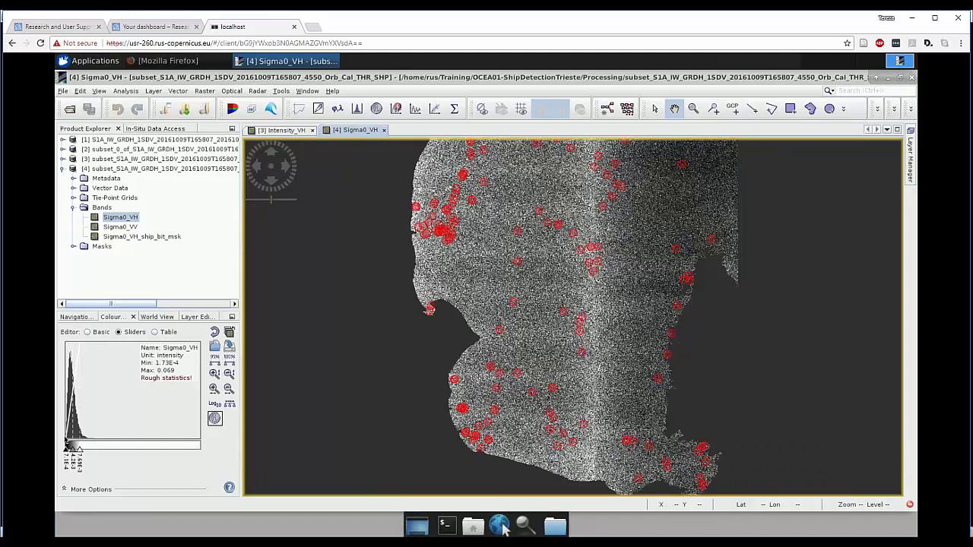
- Stretch the Colour Manipulation range to darken the sea and zoom onto the red detections
click(80, 452)
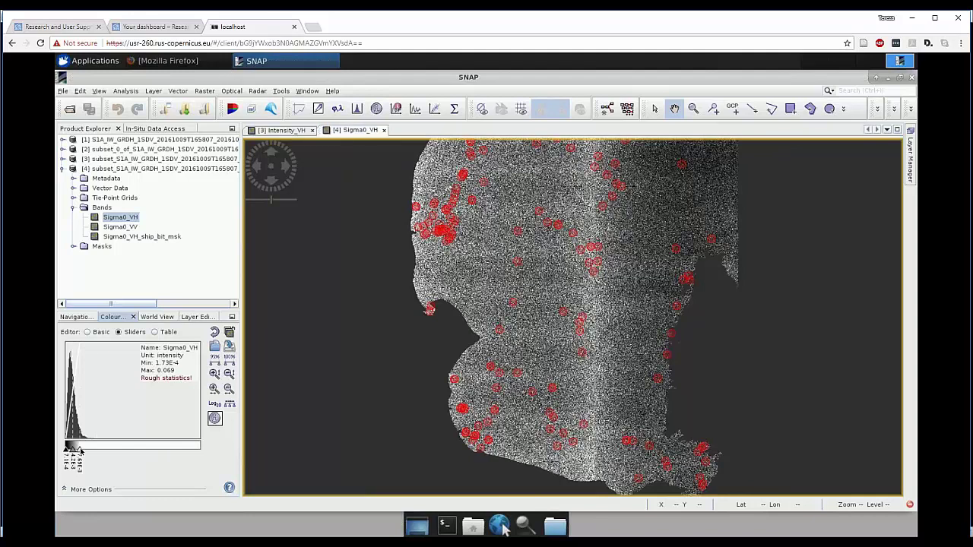
drag(79, 452, 203, 452)
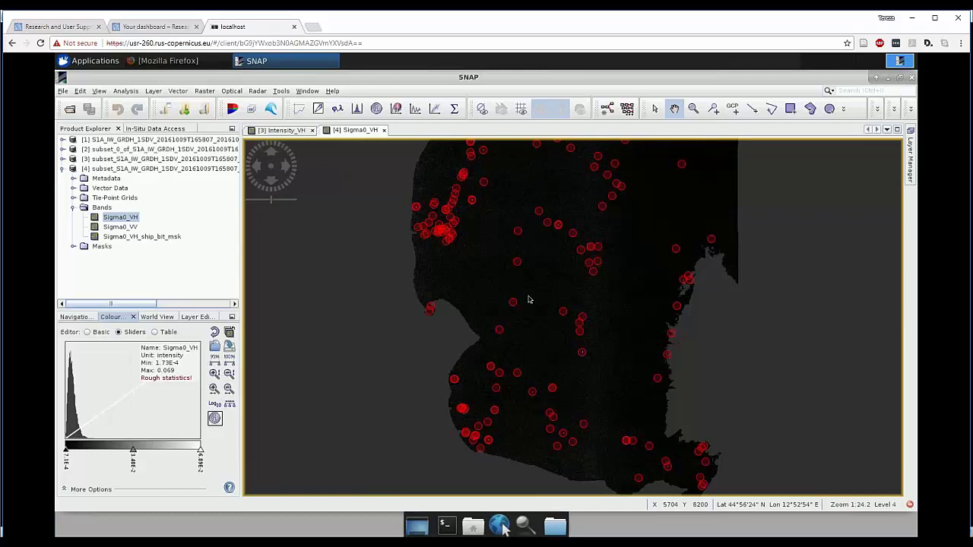
scroll(442, 218, down, 2)
scroll(433, 222, up, 3)
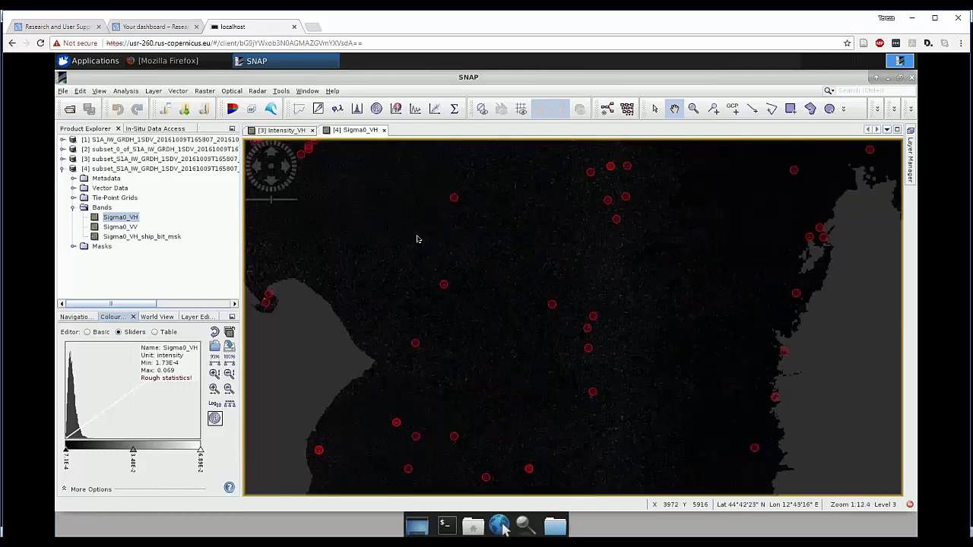
scroll(388, 244, up, 2)
scroll(586, 330, down, 2)
scroll(502, 372, up, 1)
scroll(493, 383, up, 1)
drag(629, 336, 586, 365)
scroll(495, 354, up, 1)
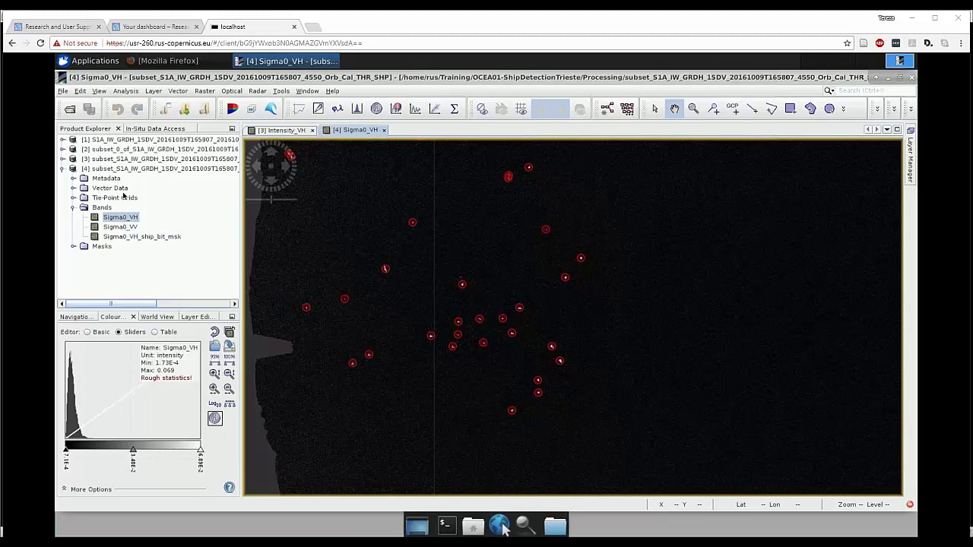
- Export ShipDetections as ShipDetections.shp into Training/OCEA01-ShipDetectionTrieste/Processing
click(73, 189)
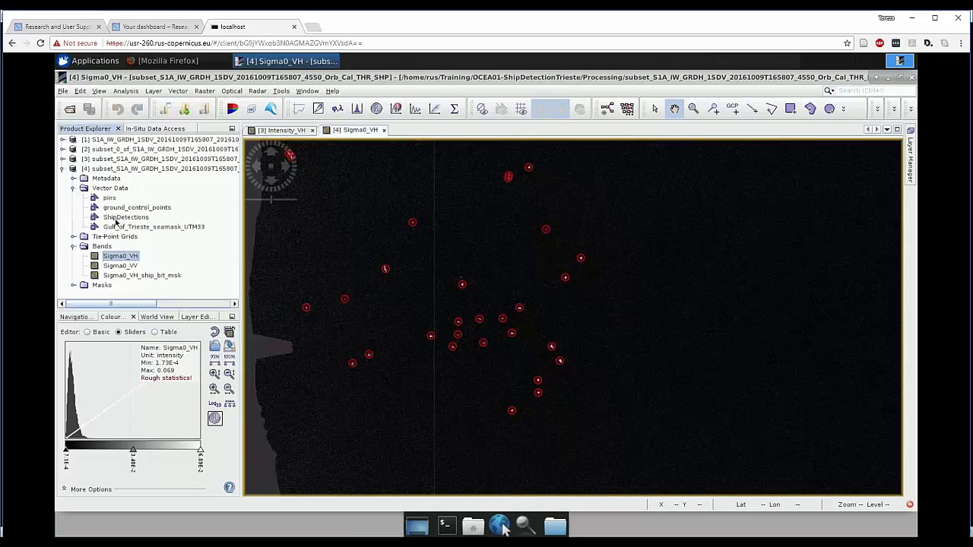
right_click(113, 218)
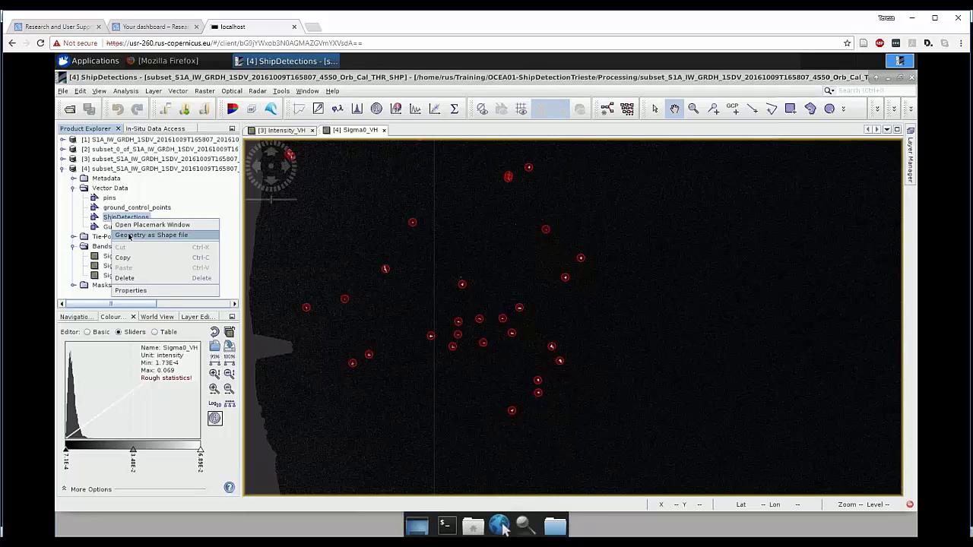
click(130, 236)
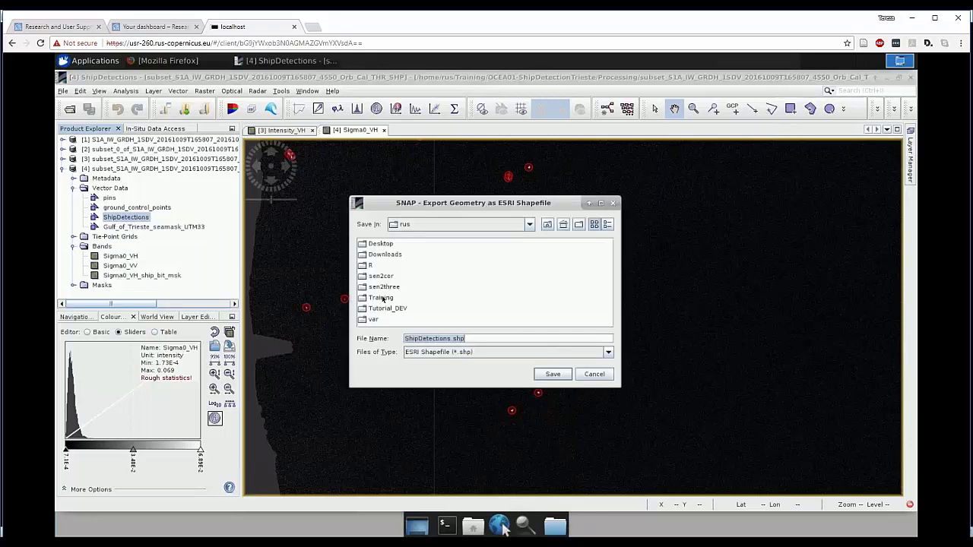
double_click(382, 298)
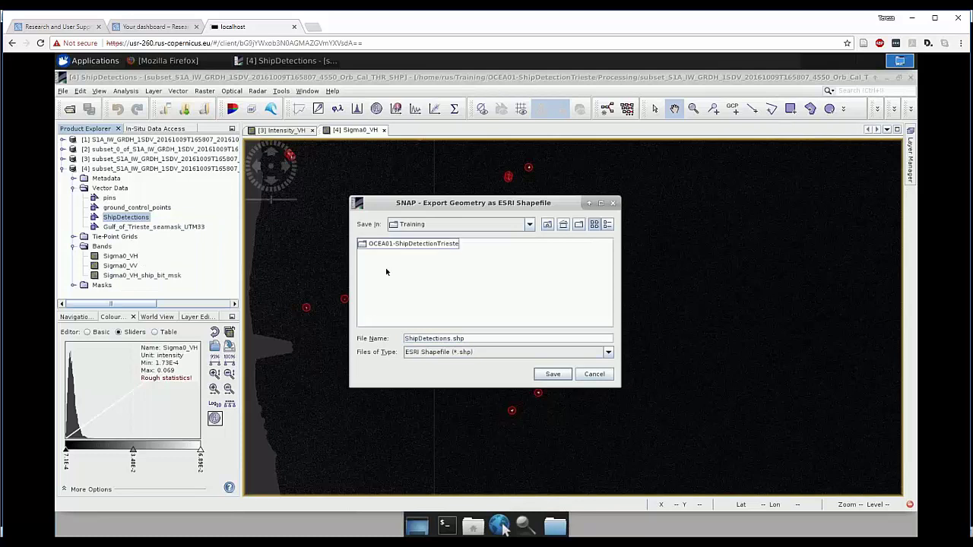
click(397, 245)
double_click(397, 245)
double_click(383, 266)
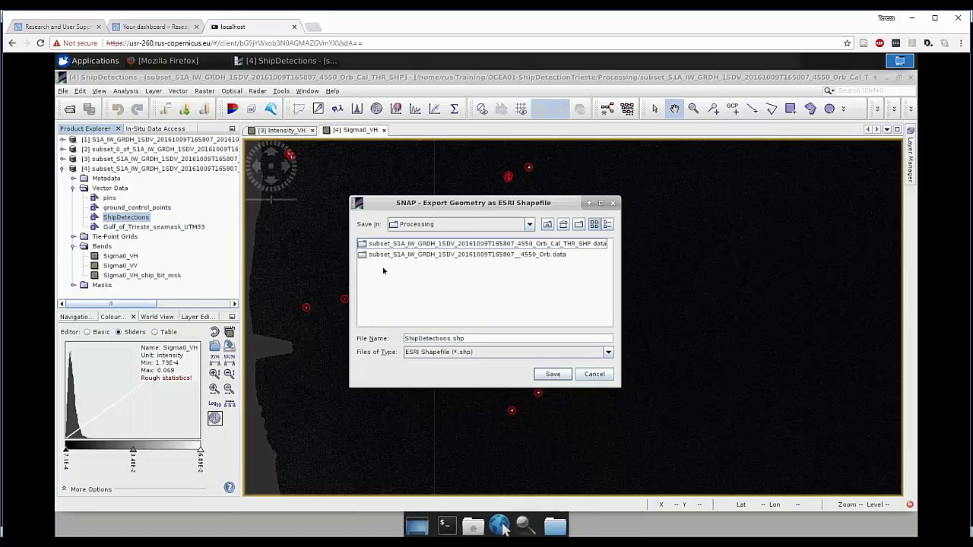
click(553, 374)
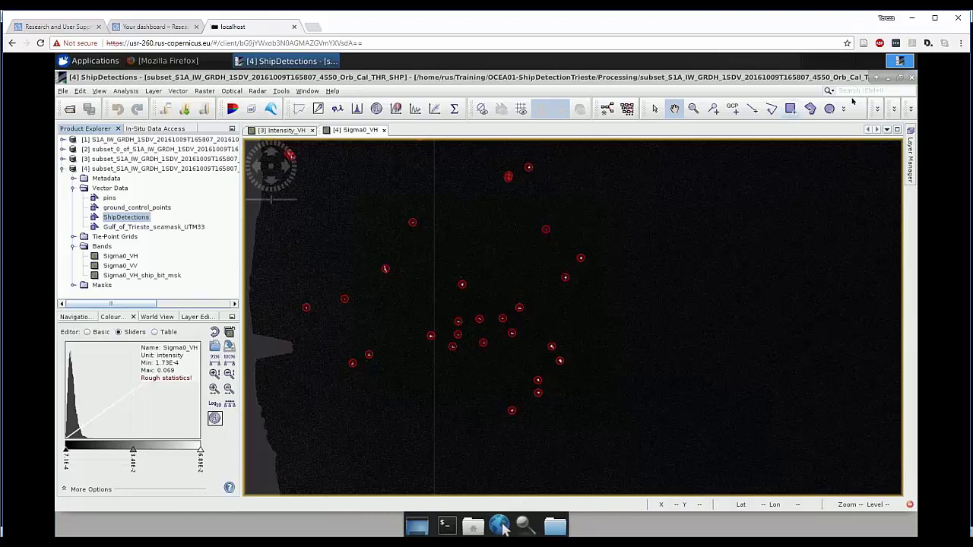
- Minimize SNAP, launch QGIS Desktop from Applications > Education, and expand Home in the browser
click(890, 79)
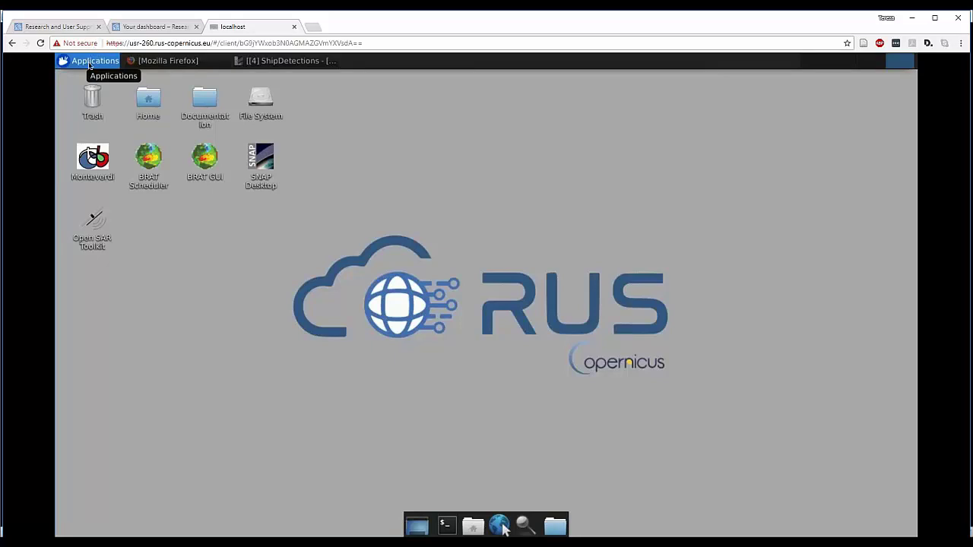
click(90, 63)
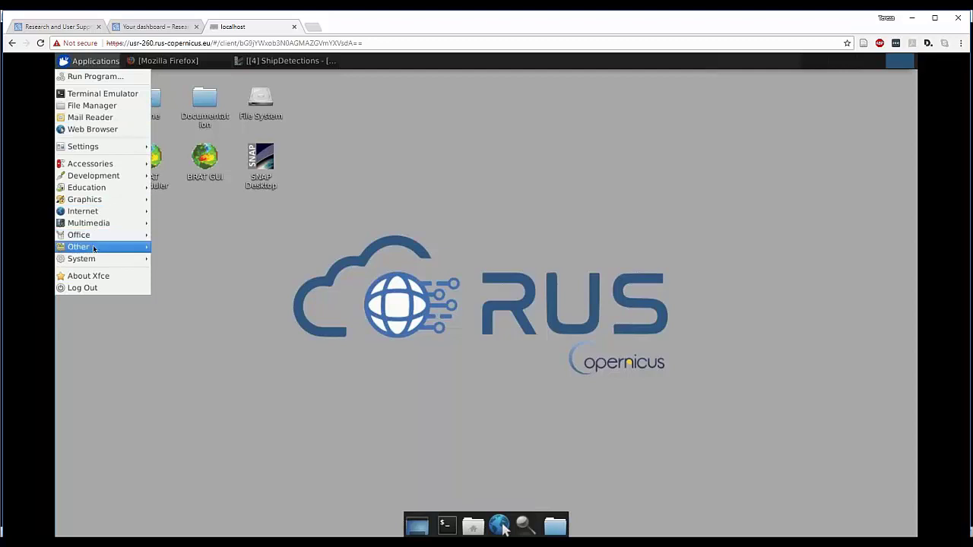
mouse_move(84, 190)
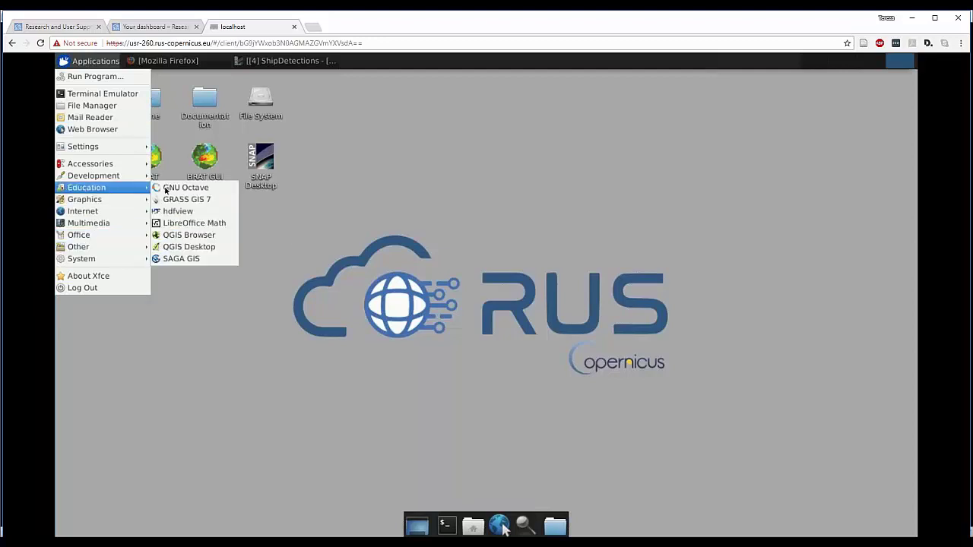
click(187, 247)
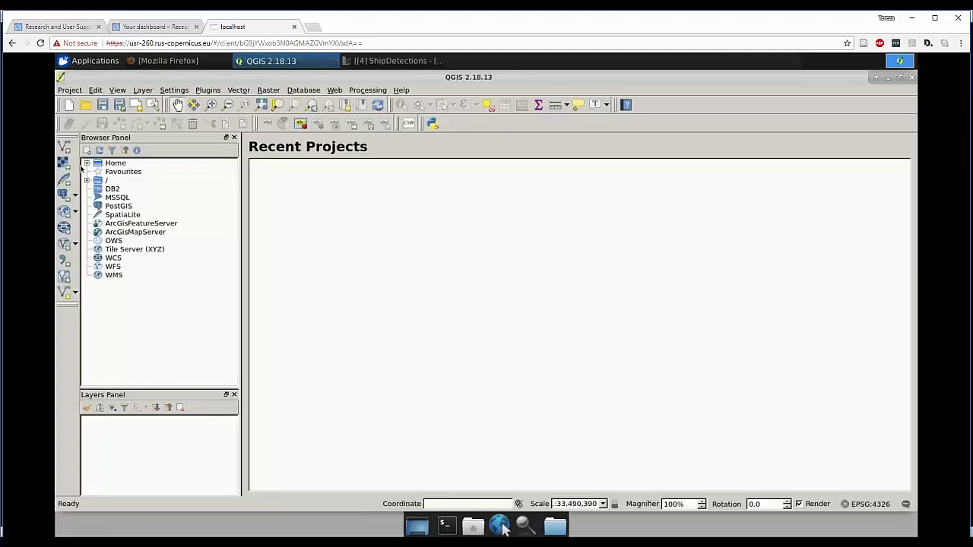
click(87, 163)
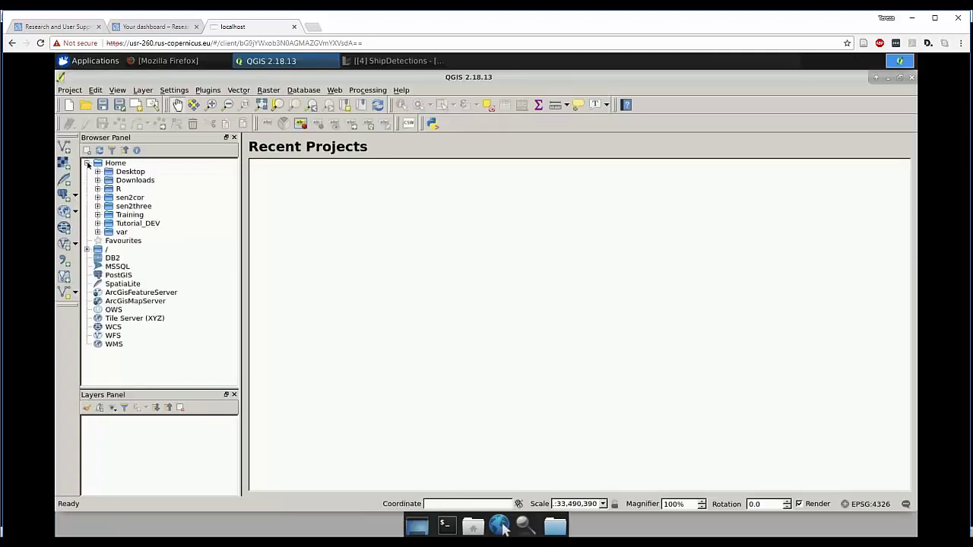
- Load ShipDetections_Point.shp from Training/OCEA01-ShipDetectionTrieste/Processing onto the map
click(97, 215)
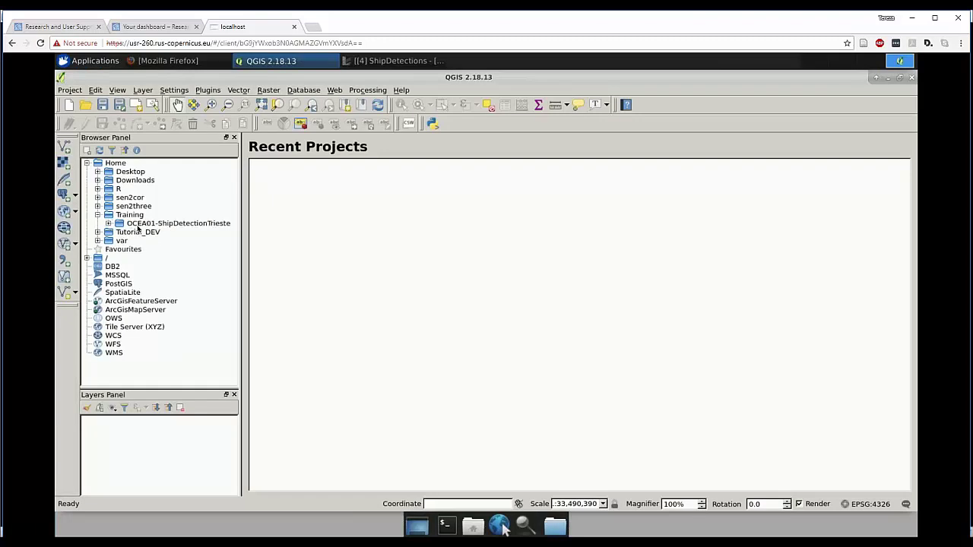
click(108, 224)
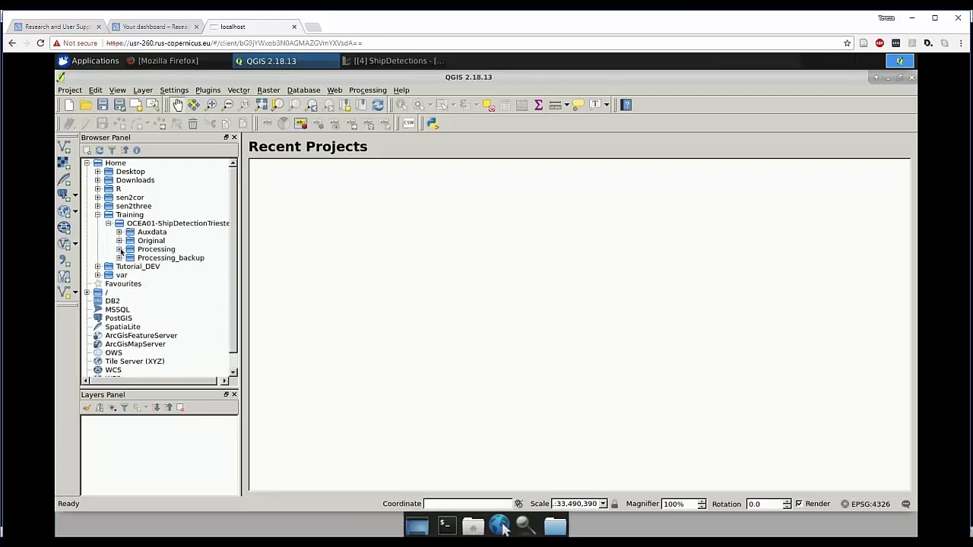
click(119, 251)
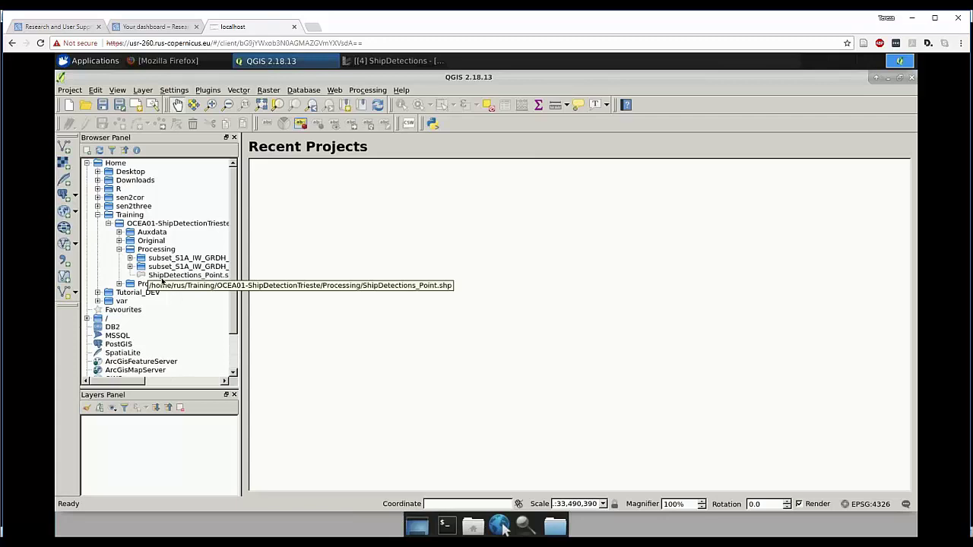
click(162, 276)
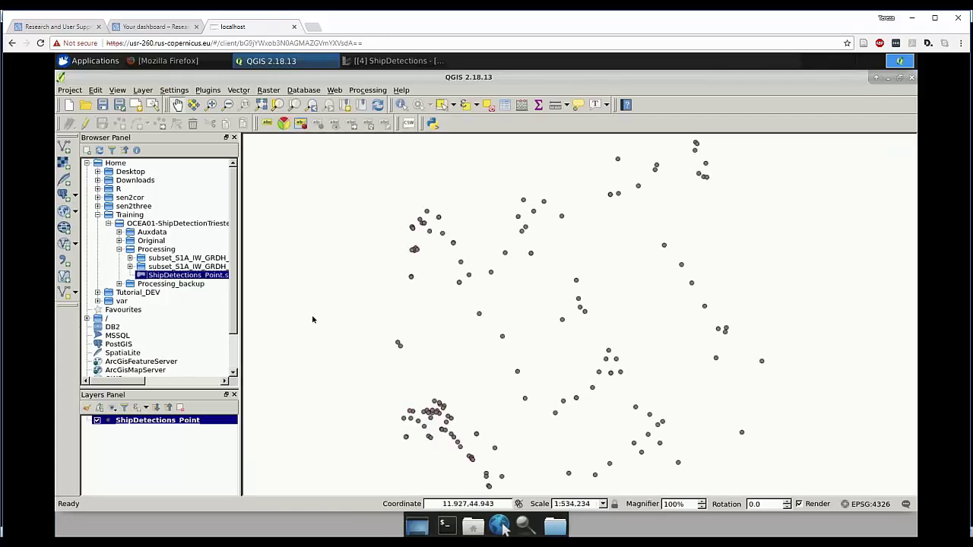
scroll(401, 312, down, 1)
scroll(400, 311, up, 1)
- Add the OpenLayers Google Physical basemap and move ShipDetections_Point above it
click(335, 91)
mouse_move(416, 116)
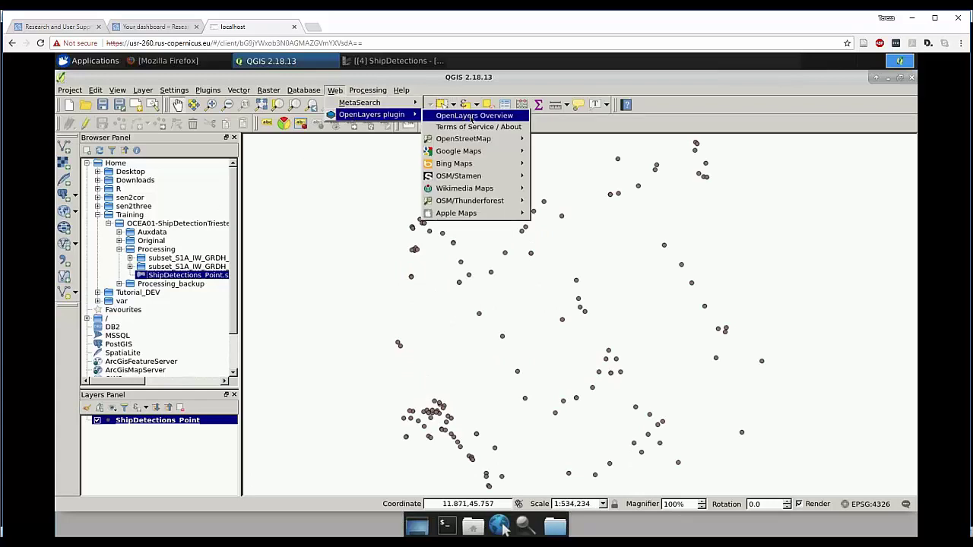
mouse_move(490, 152)
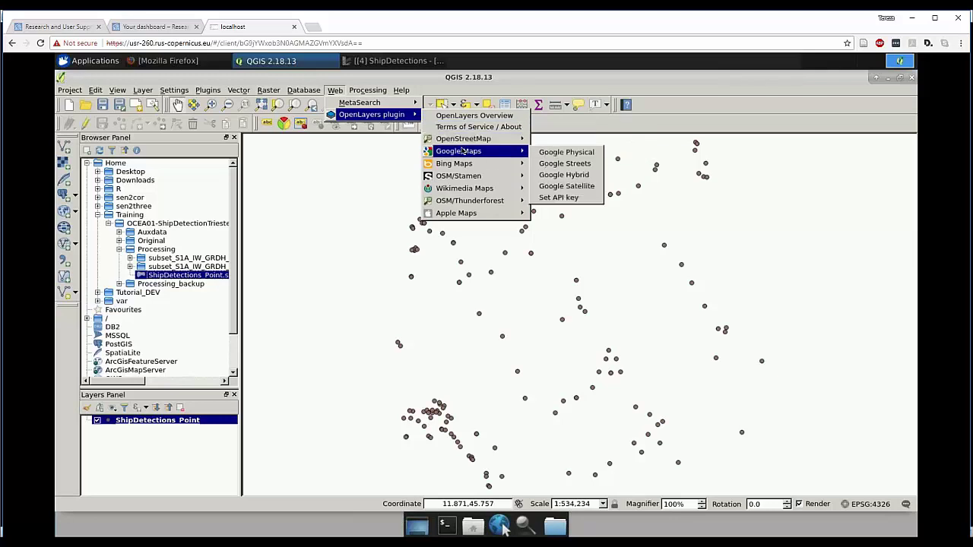
click(568, 153)
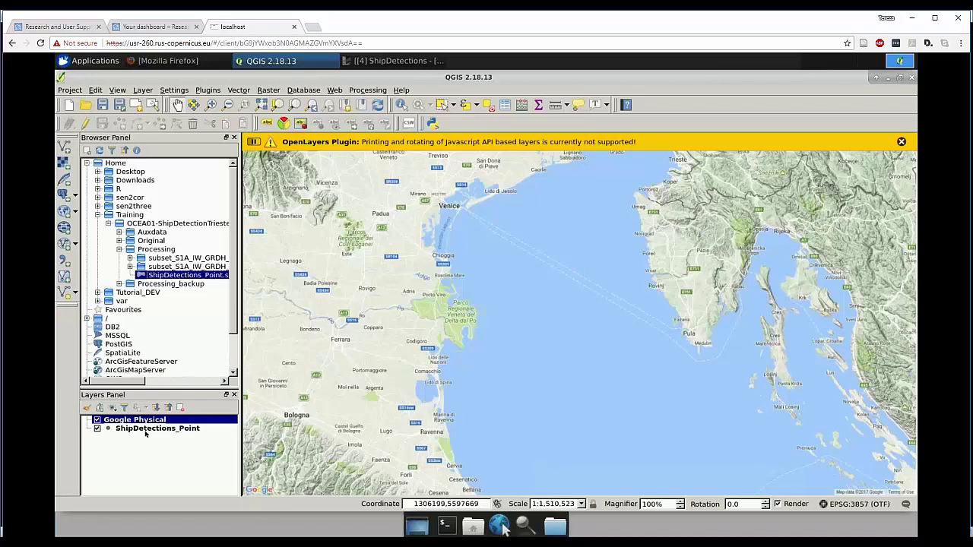
mouse_move(145, 431)
mouse_down()
mouse_move(146, 418)
mouse_move(156, 420)
mouse_up()
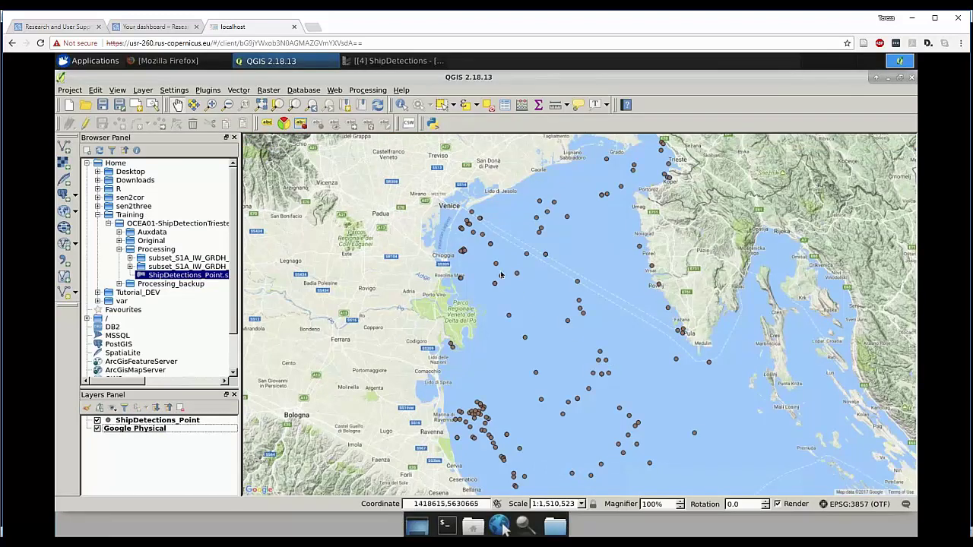
- Make the ShipDetections_Point markers red-outlined crosses in Layer Properties, then reach the Labels page
click(136, 423)
double_click(135, 422)
click(278, 221)
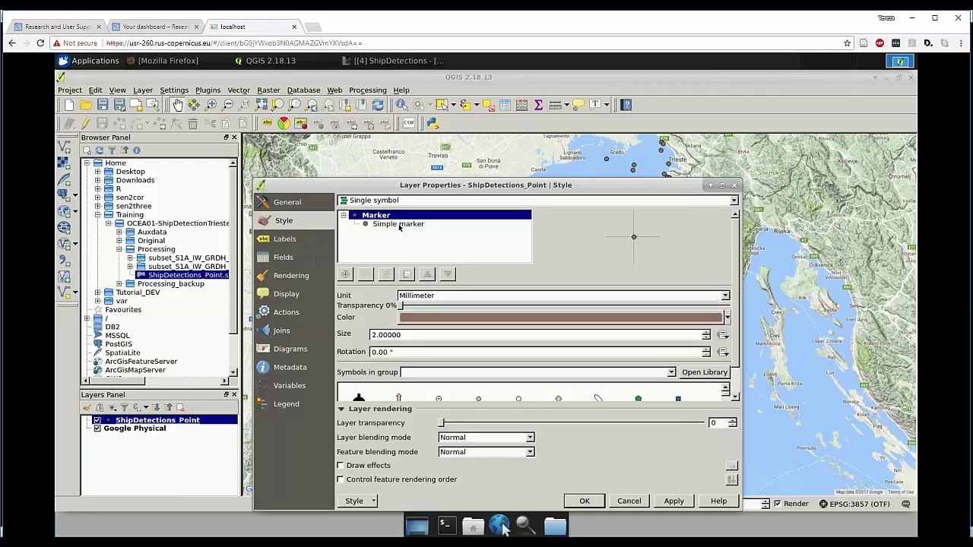
click(425, 225)
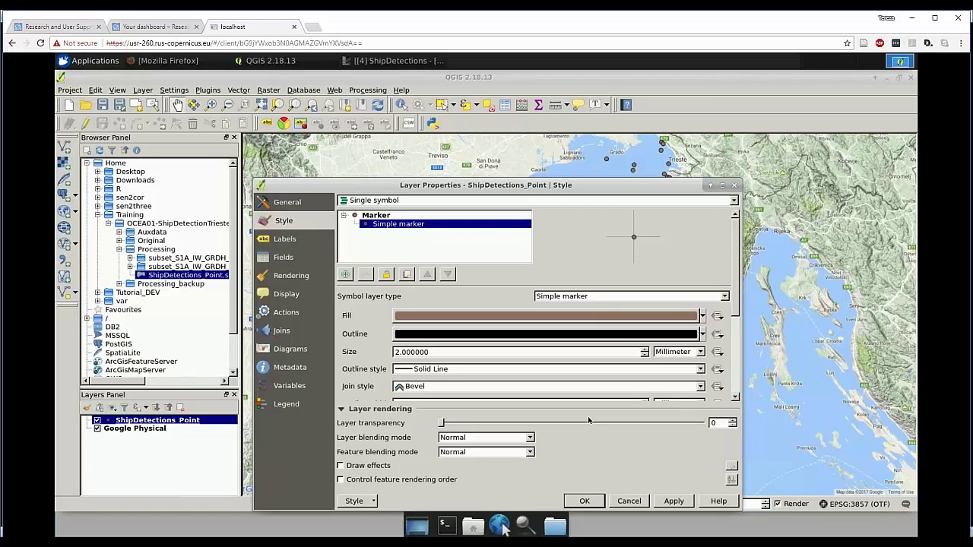
scroll(739, 334, down, 5)
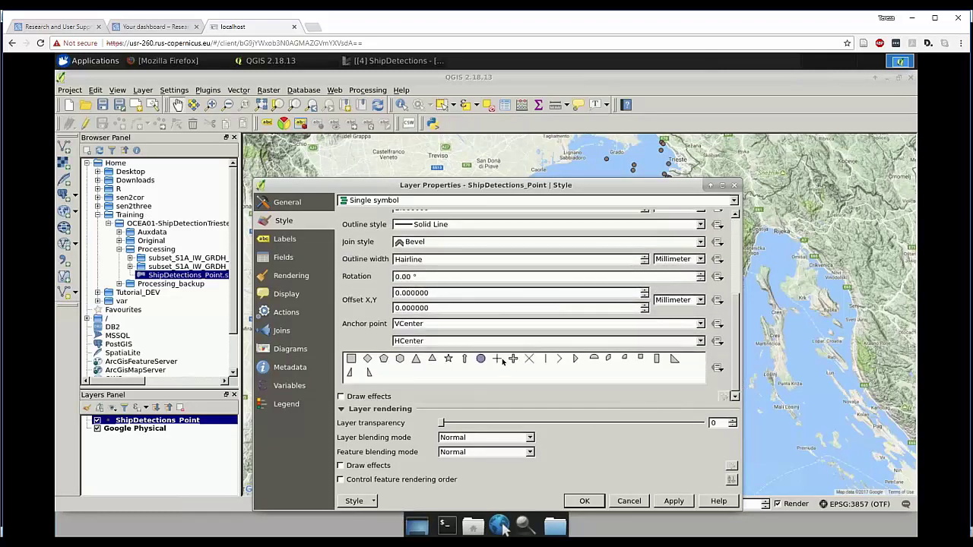
click(497, 360)
scroll(721, 281, up, 5)
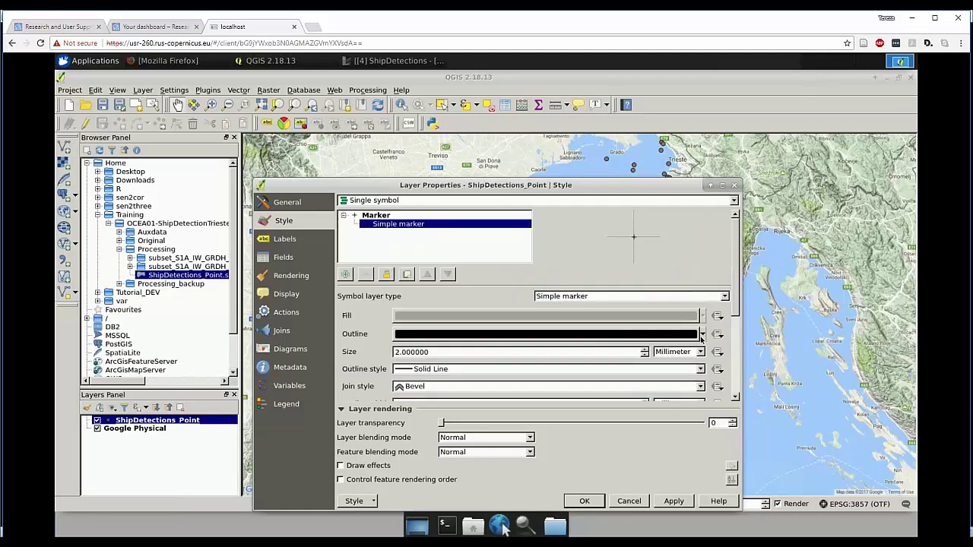
click(703, 335)
click(401, 430)
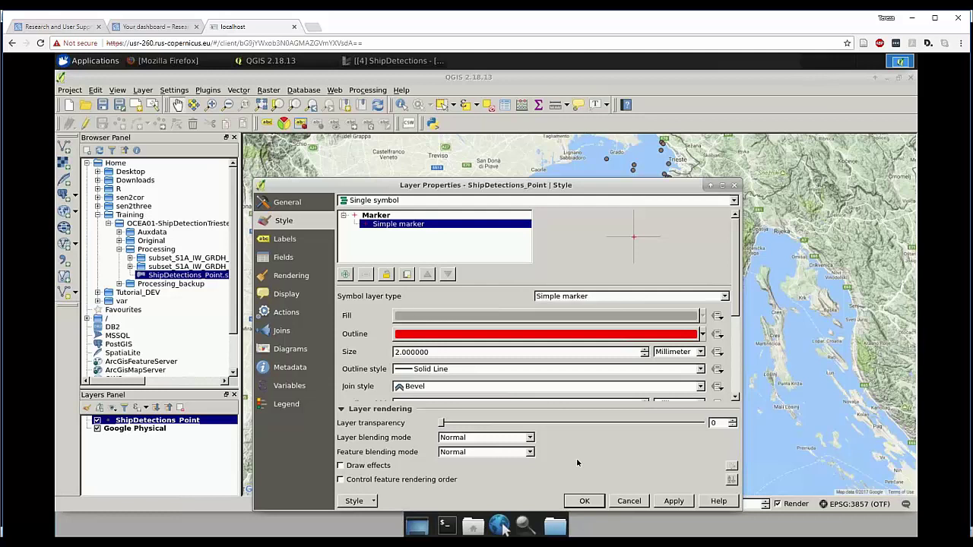
click(286, 239)
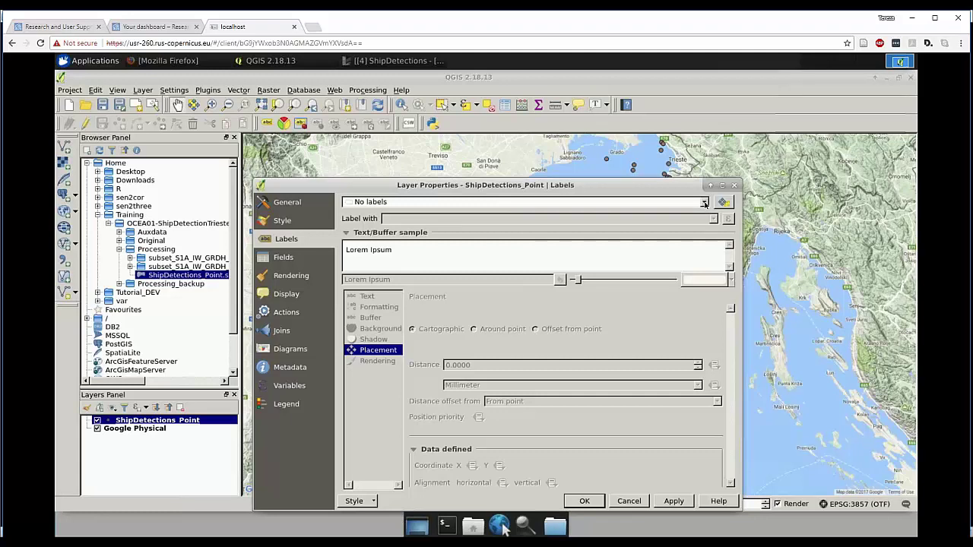
- Enable 'Show labels for this layer' using the length field, red text, size 7, and apply
click(705, 203)
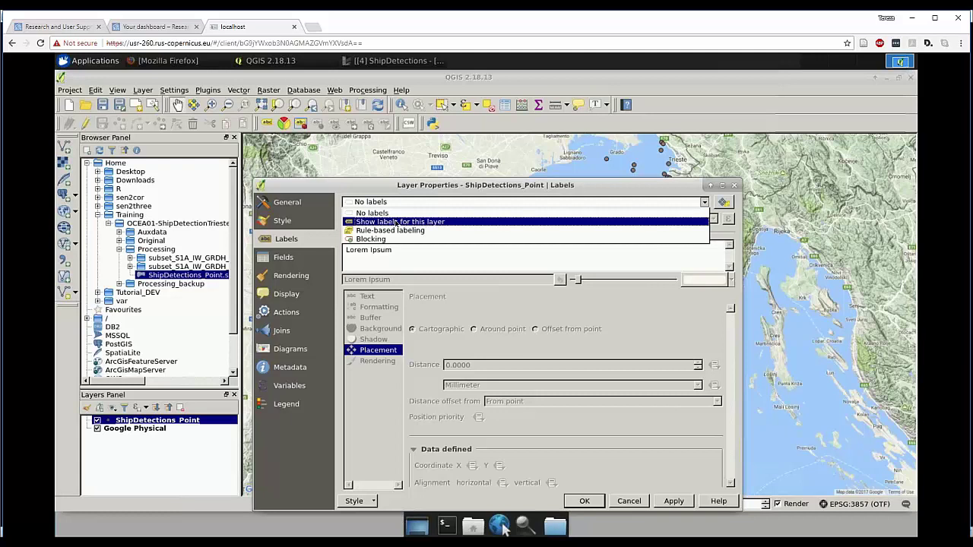
click(396, 222)
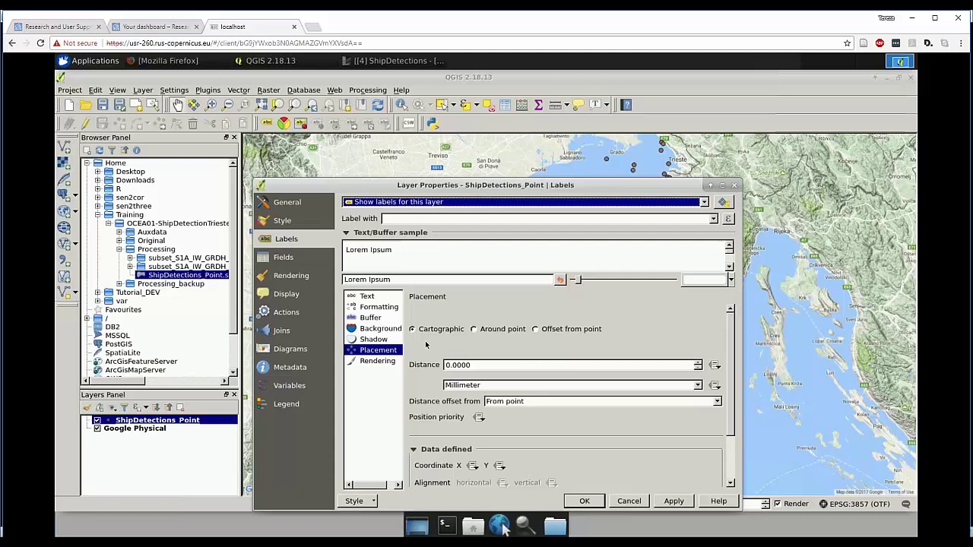
click(714, 219)
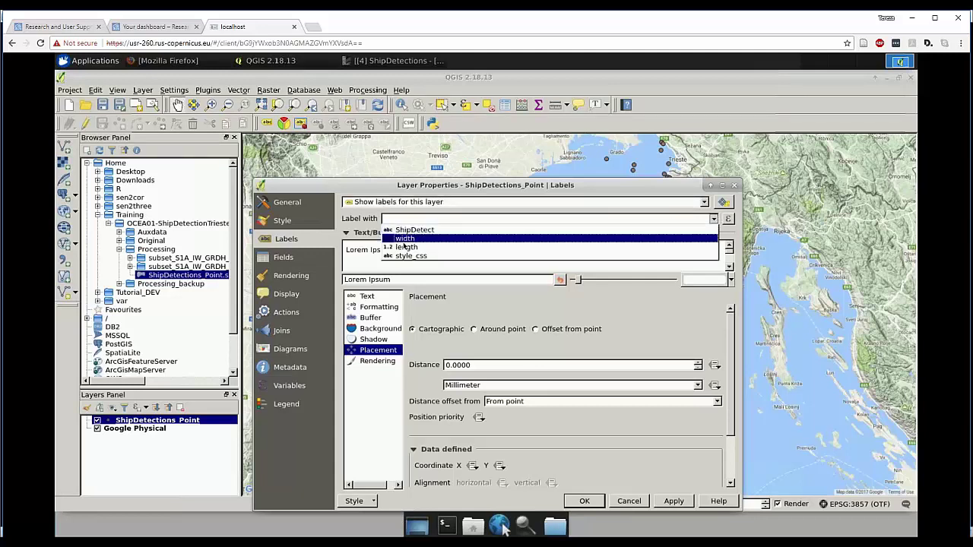
click(406, 248)
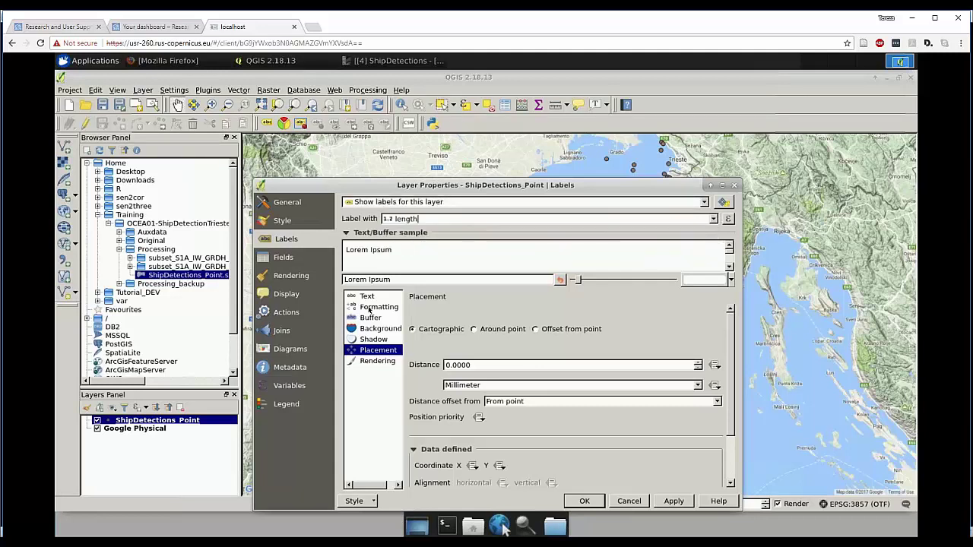
click(367, 297)
click(523, 405)
click(478, 429)
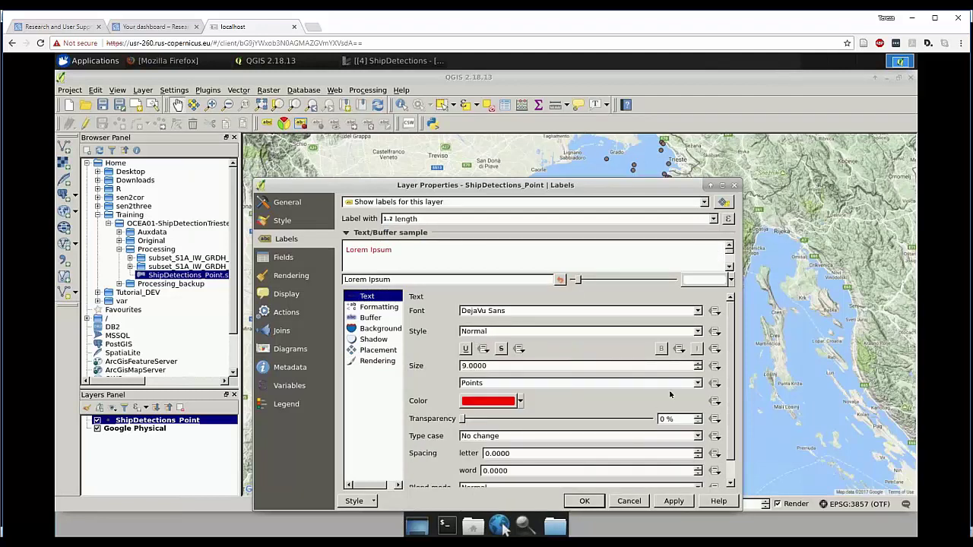
click(698, 370)
click(698, 369)
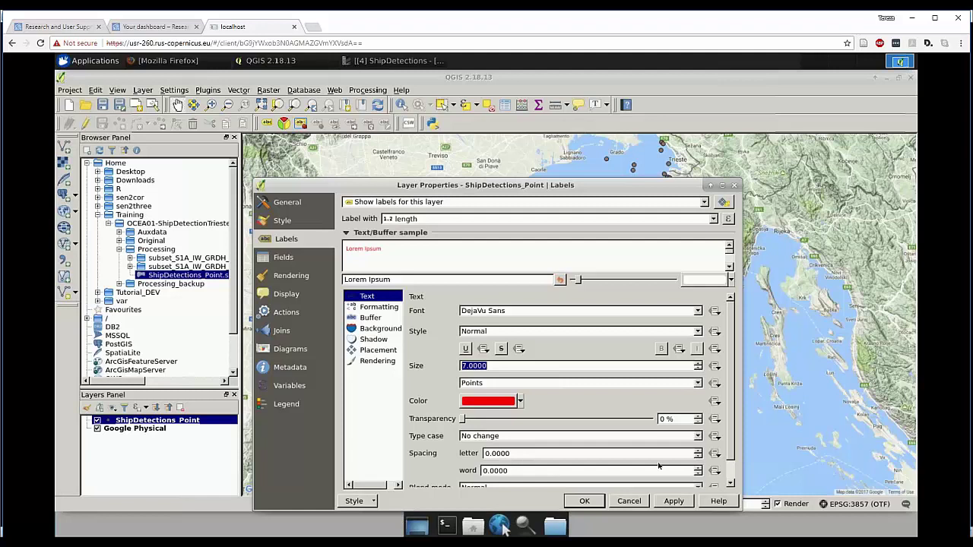
click(584, 502)
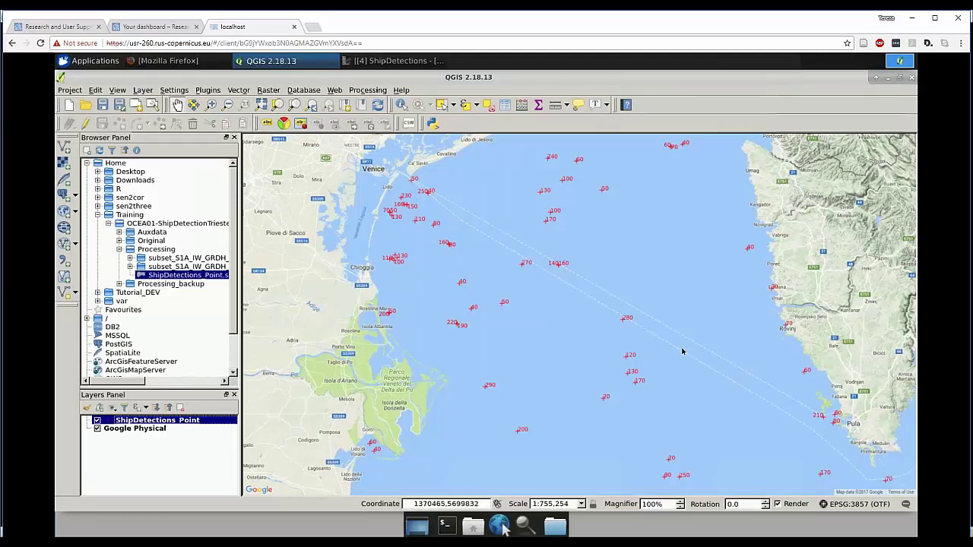
- Minimise the QGIS window to reveal the RUS remote desktop
click(889, 79)
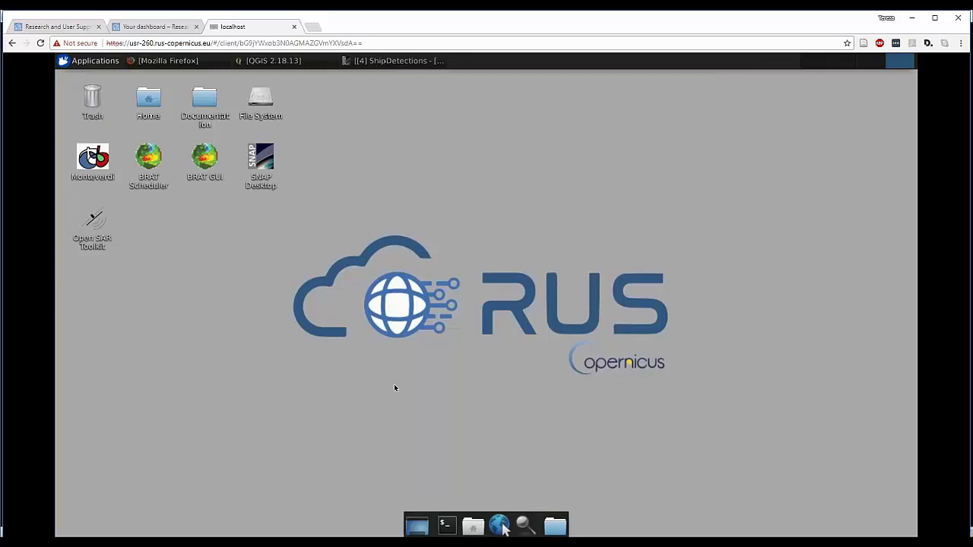
- Download ShipDetections_Point .shp and .prj from home/rus/Training/OCEA01-ShipDetectionTrieste/Processing to this computer
key(ctrl+alt+shift)
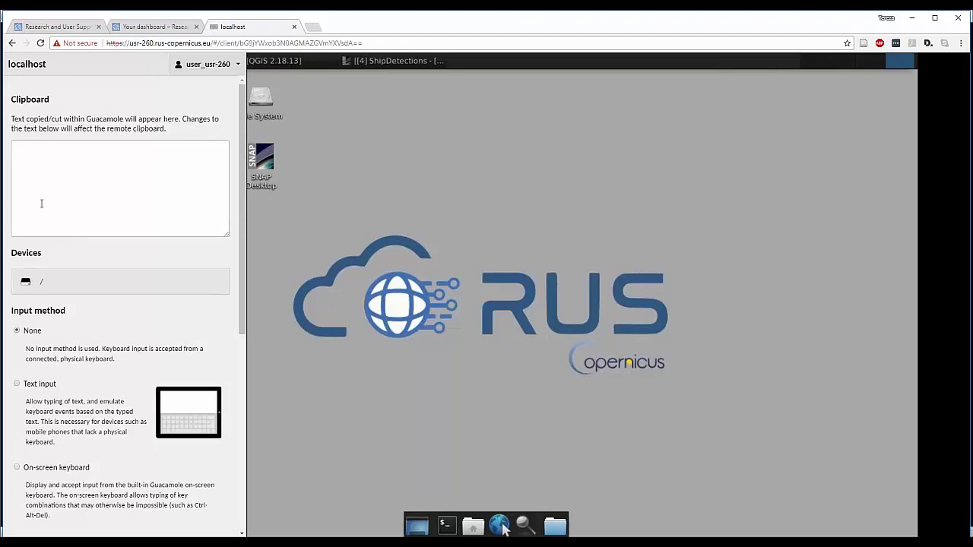
click(26, 284)
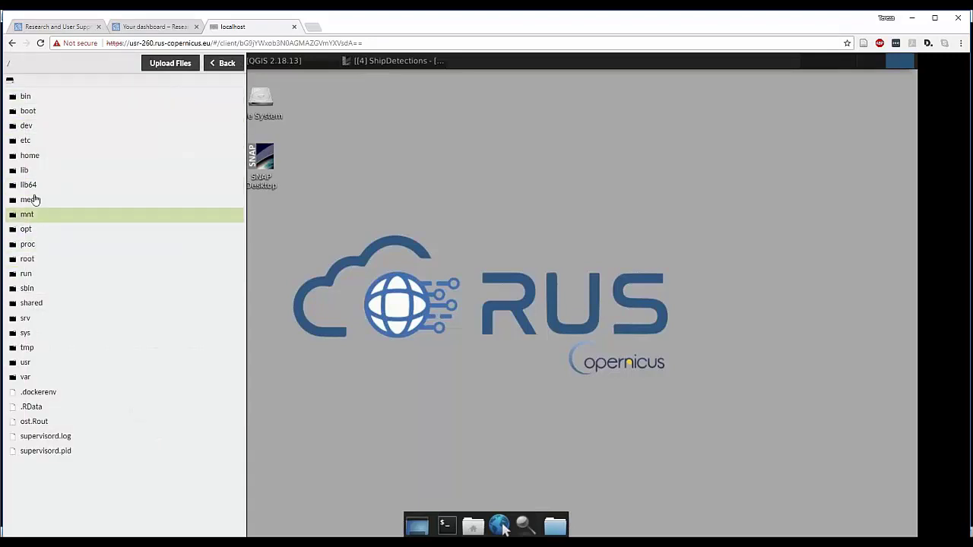
click(28, 158)
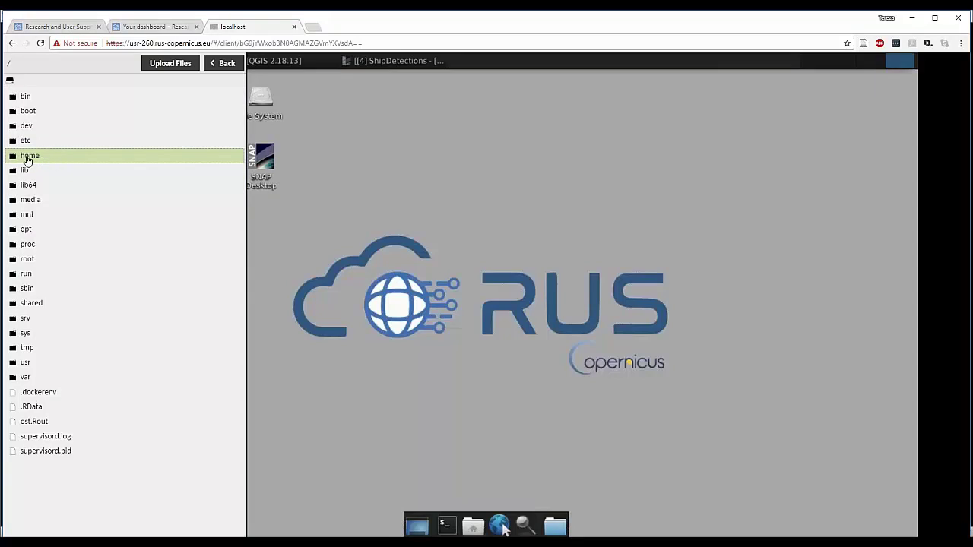
click(24, 99)
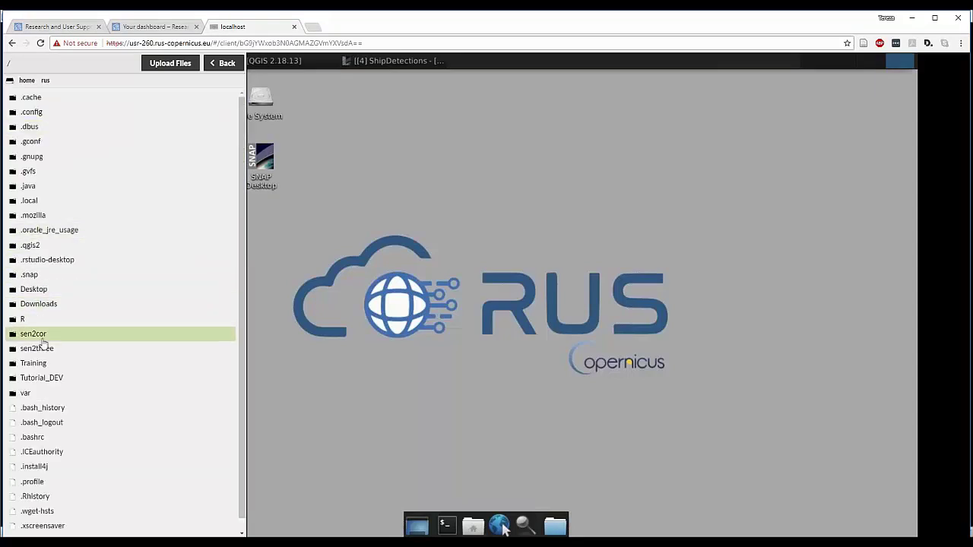
click(36, 367)
click(55, 99)
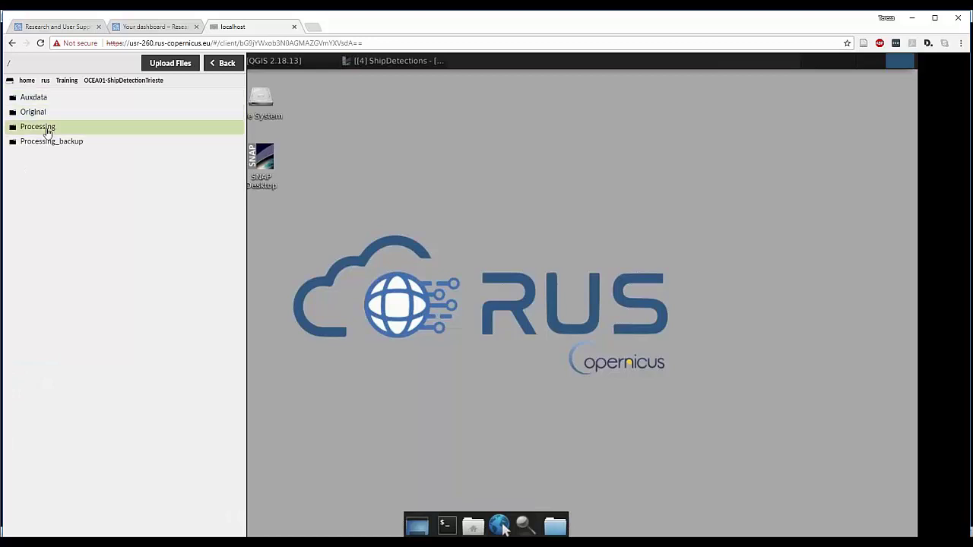
click(47, 128)
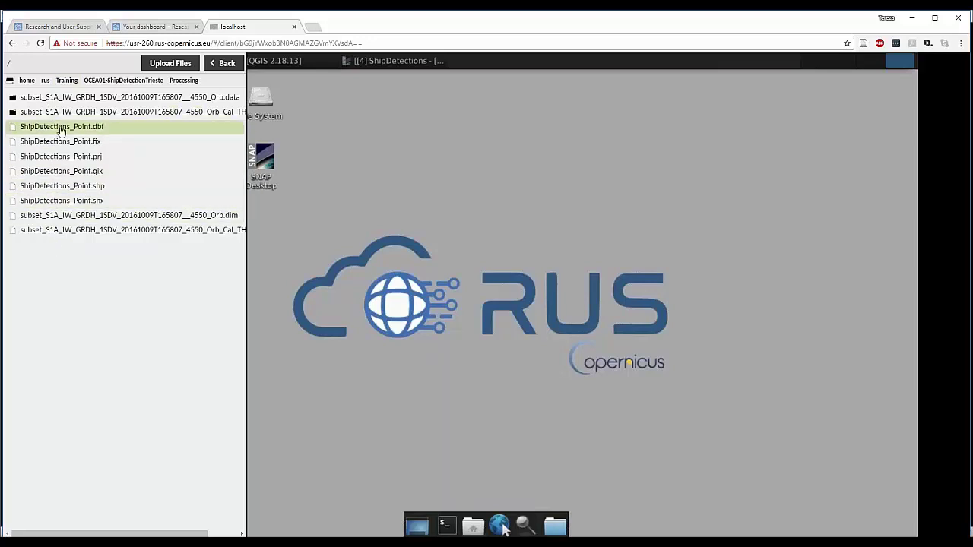
click(66, 190)
double_click(66, 160)
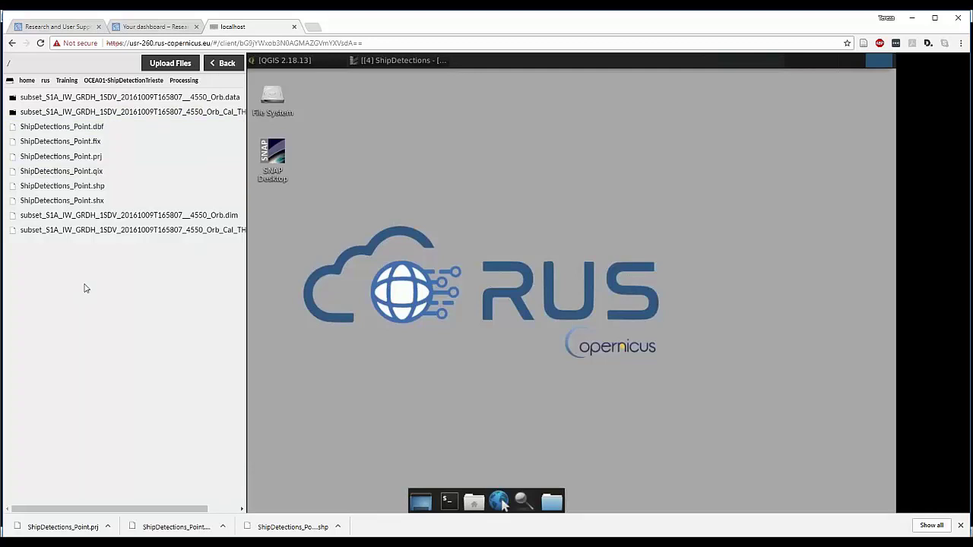
- Hide the Guacamole side menu to return to the full remote desktop
key(ctrl+alt+shift)
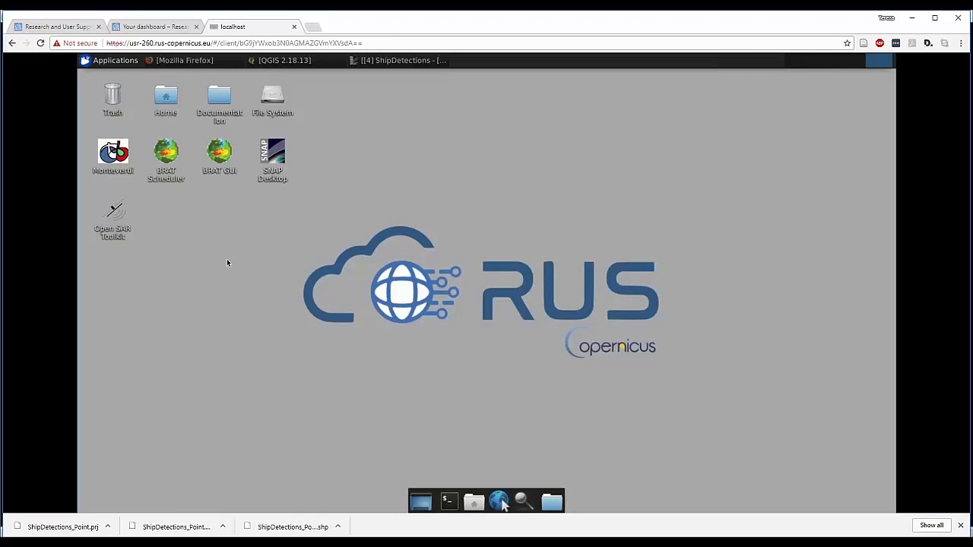
- Reopen the Guacamole file browser on the Processing folder, cancelling the local file-upload dialog
key(ctrl+alt+shift)
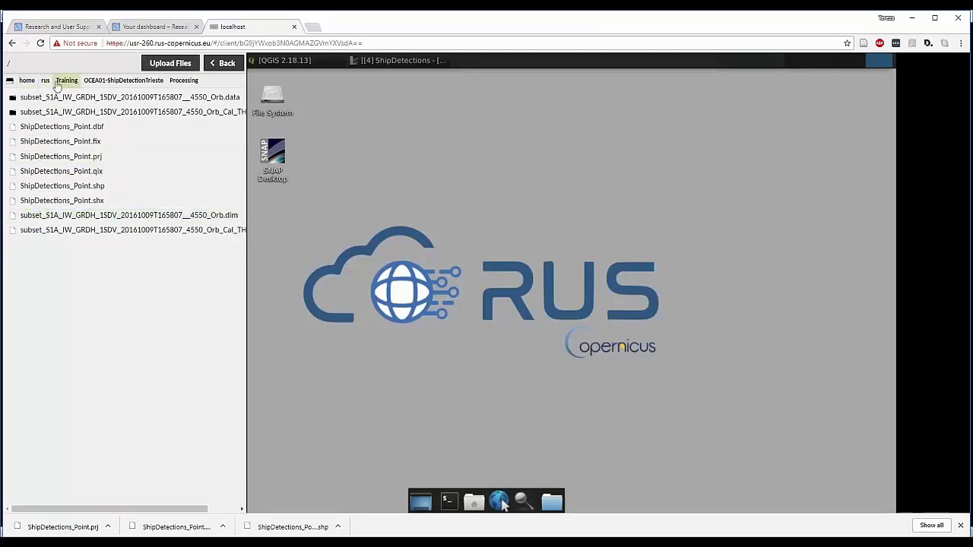
click(163, 64)
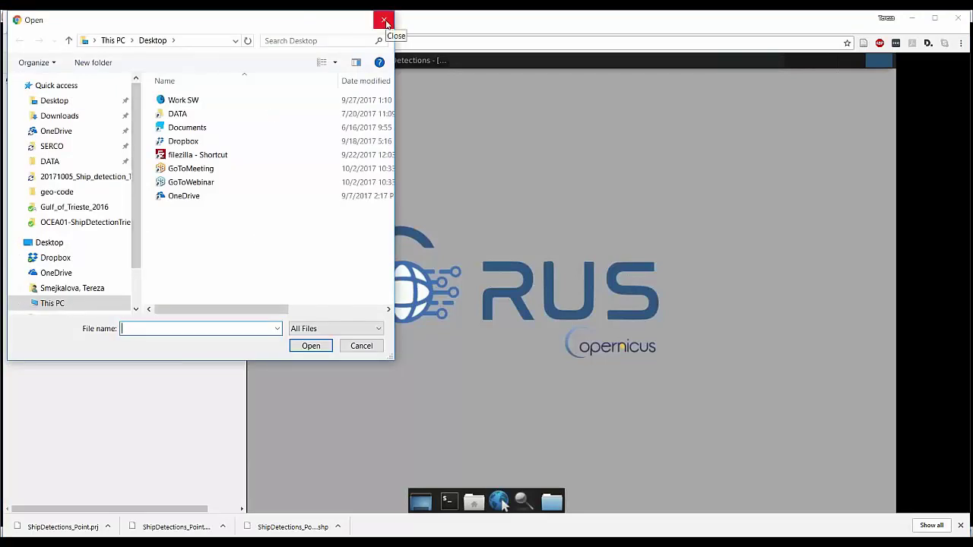
click(384, 20)
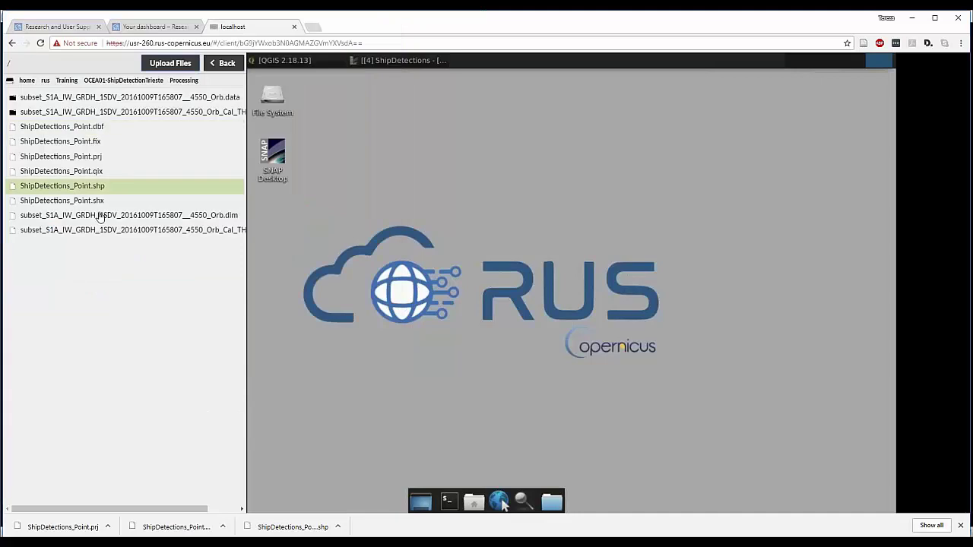